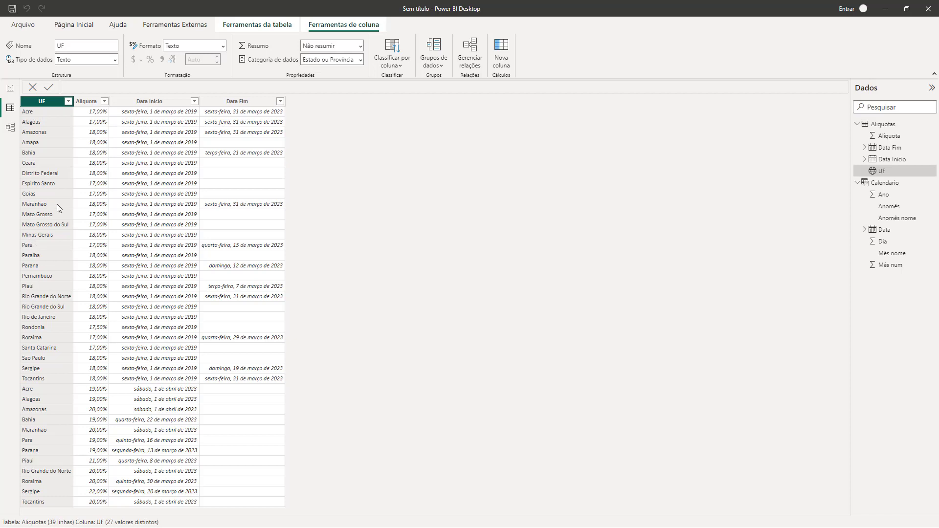
- Examine the UF, Aliquota, Data Inicio and Data Fim columns of the Aliquotas table
{"action": "left_click", "coordinate": [85, 102]}
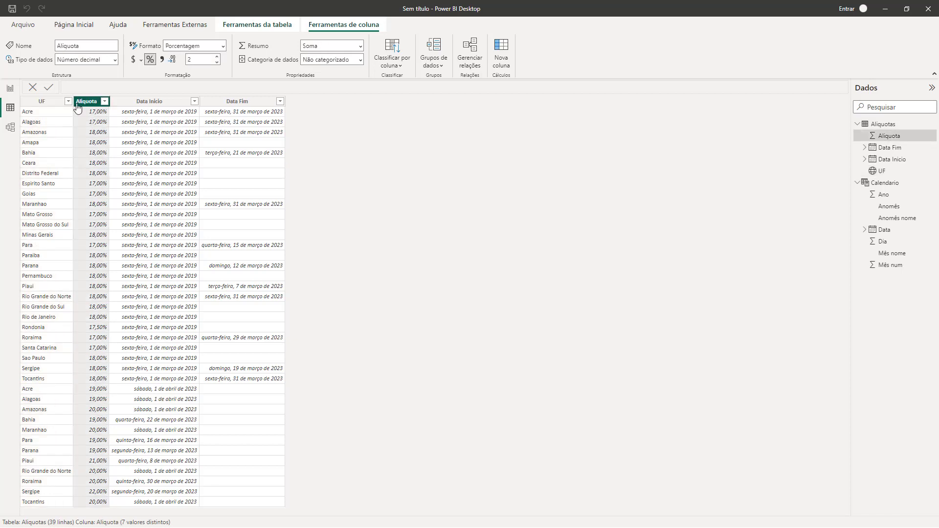
{"action": "left_click", "coordinate": [157, 102]}
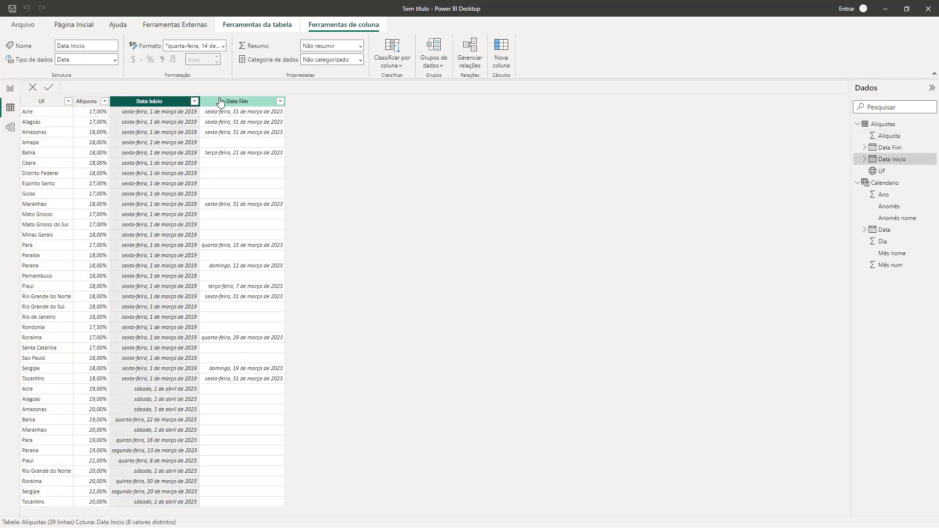
{"action": "left_click", "coordinate": [228, 102]}
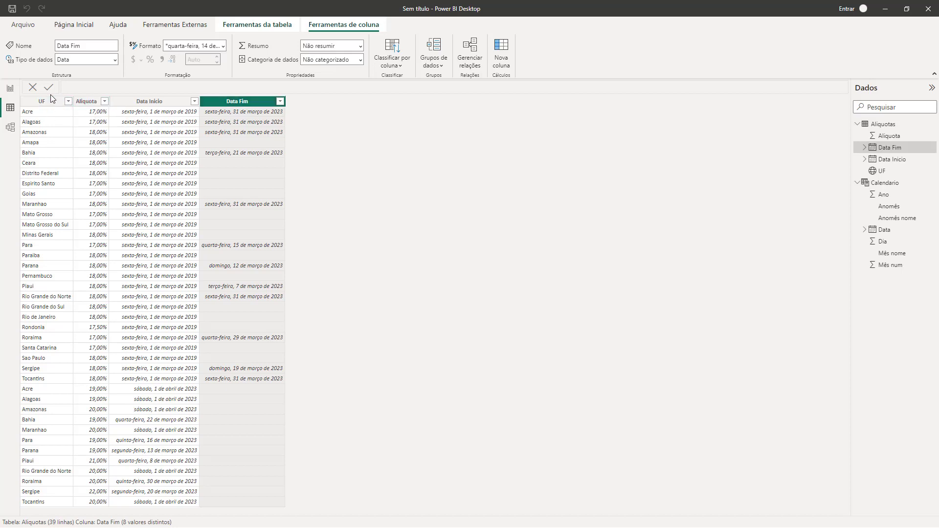
{"action": "left_click", "coordinate": [53, 107]}
{"action": "left_click", "coordinate": [84, 102]}
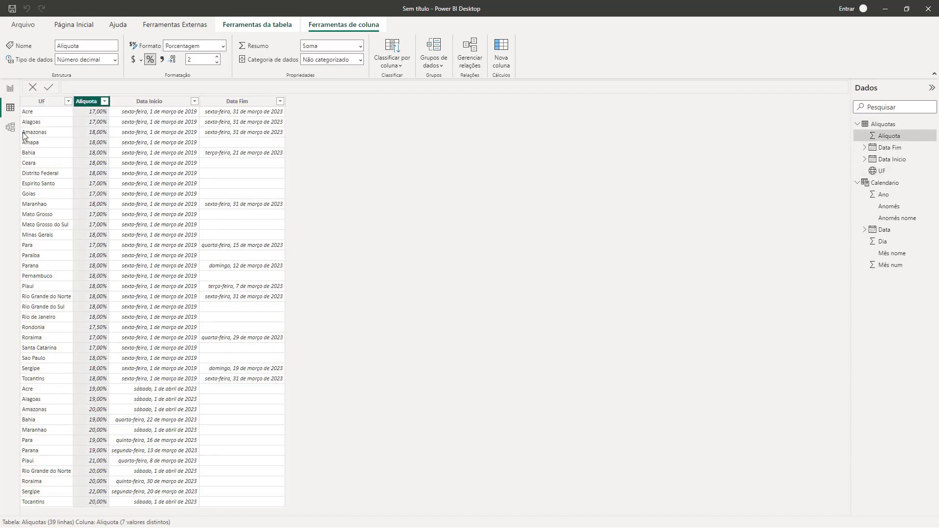
- Compare the two Amazonas records in the Aliquotas table by rate, start date and end date
{"action": "left_click", "coordinate": [40, 134]}
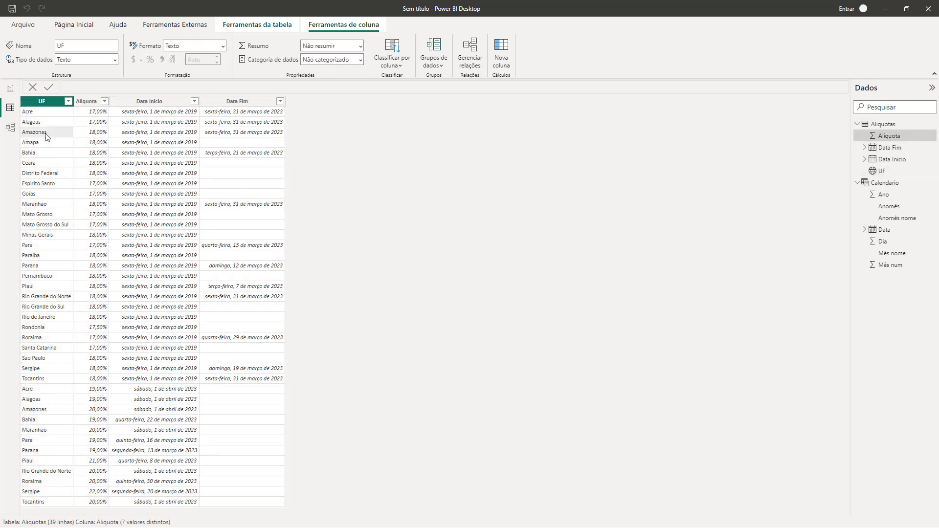
{"action": "left_click", "coordinate": [94, 135]}
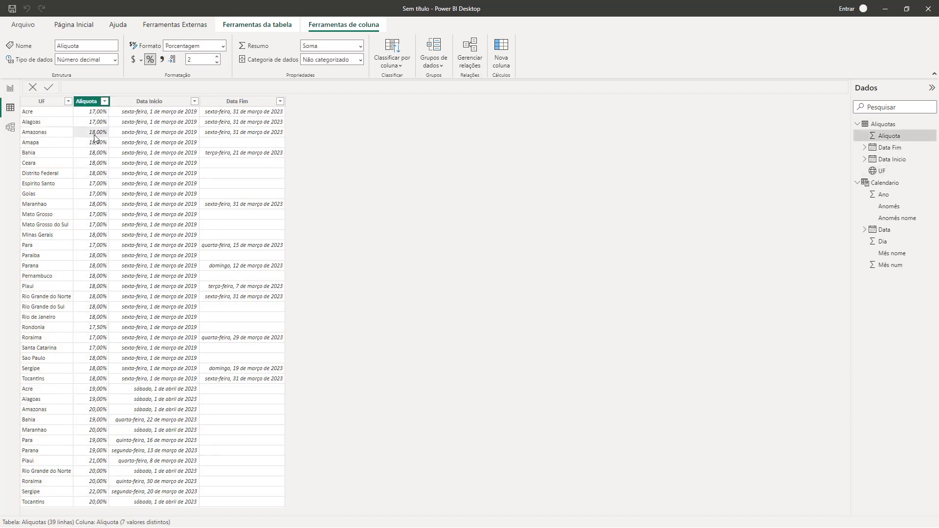
{"action": "left_click", "coordinate": [166, 136]}
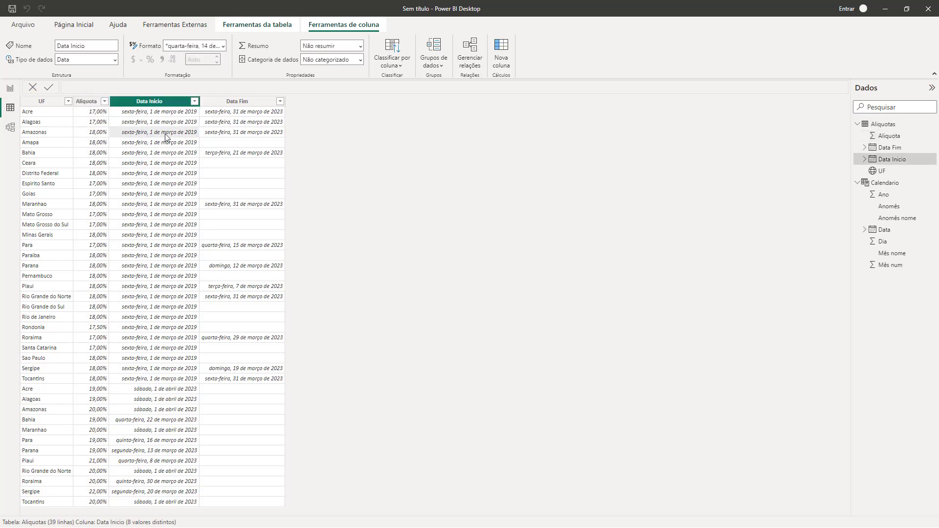
{"action": "left_click", "coordinate": [222, 135]}
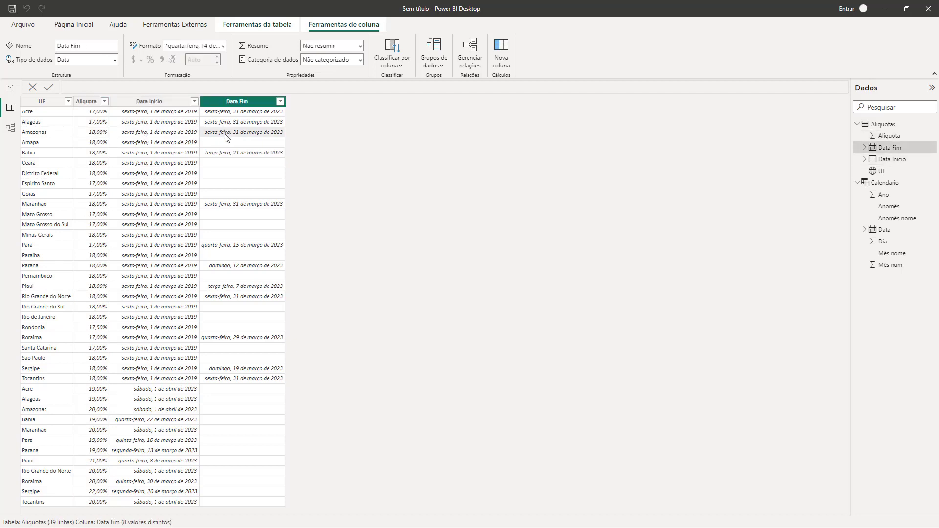
{"action": "right_click", "coordinate": [53, 135]}
{"action": "left_click", "coordinate": [42, 137]}
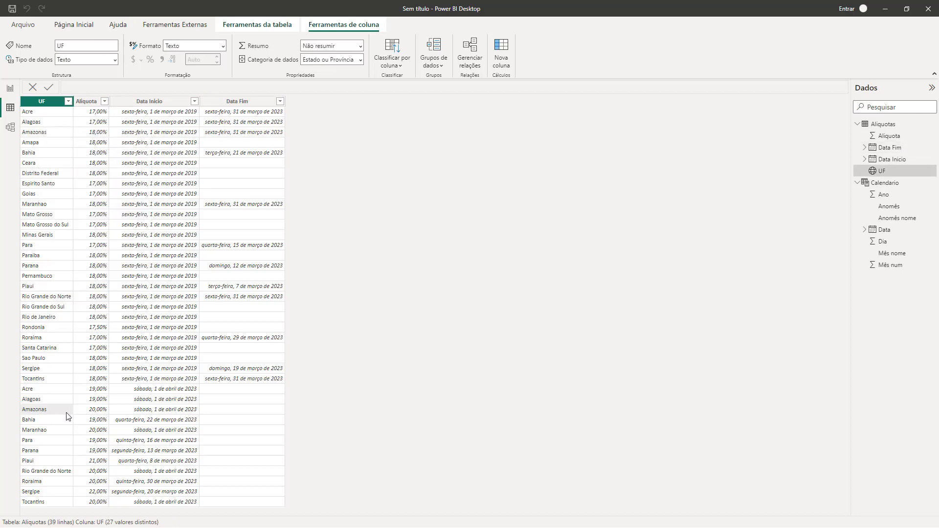
{"action": "left_click", "coordinate": [96, 412]}
{"action": "left_click", "coordinate": [152, 413]}
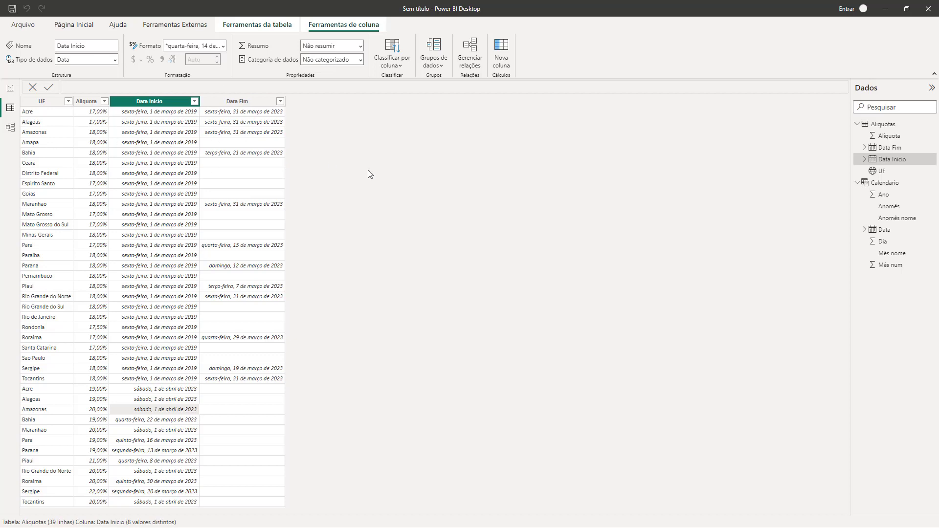
- Compare the Data Inicio and Data Fim columns to review the validity periods of the rates
{"action": "left_click", "coordinate": [203, 101]}
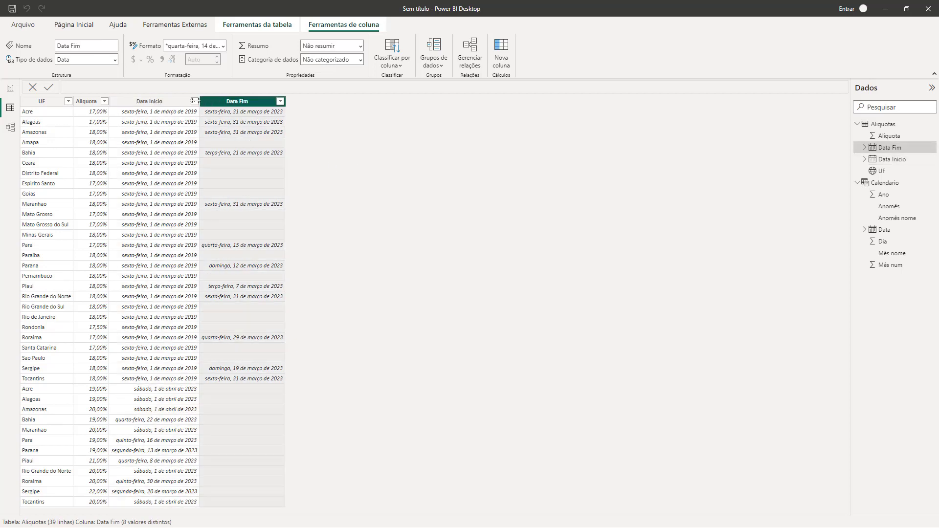
{"action": "left_click", "coordinate": [174, 101]}
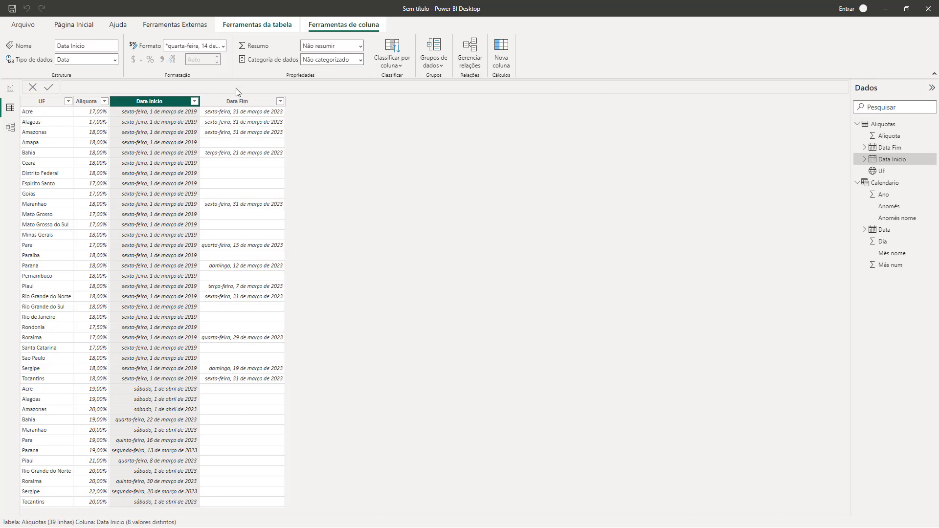
{"action": "left_click", "coordinate": [201, 101]}
{"action": "left_click", "coordinate": [160, 97]}
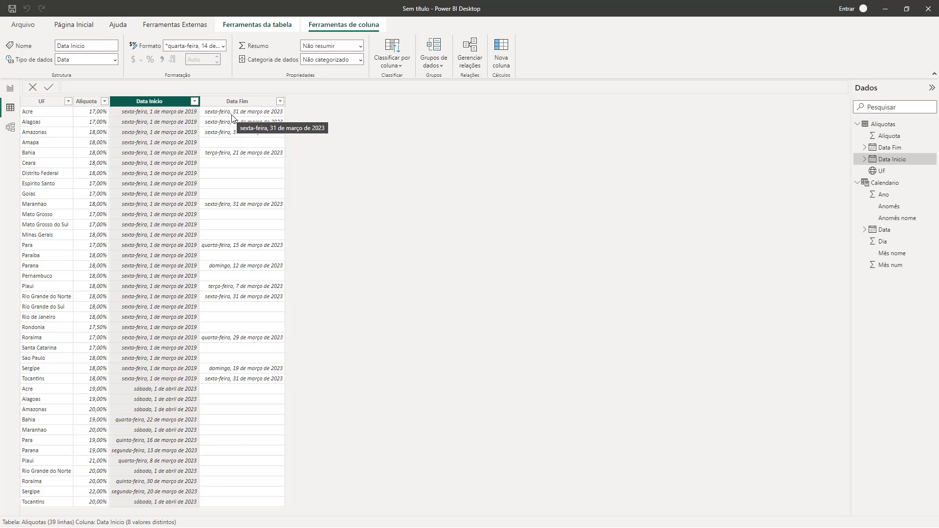
{"action": "left_click", "coordinate": [189, 153]}
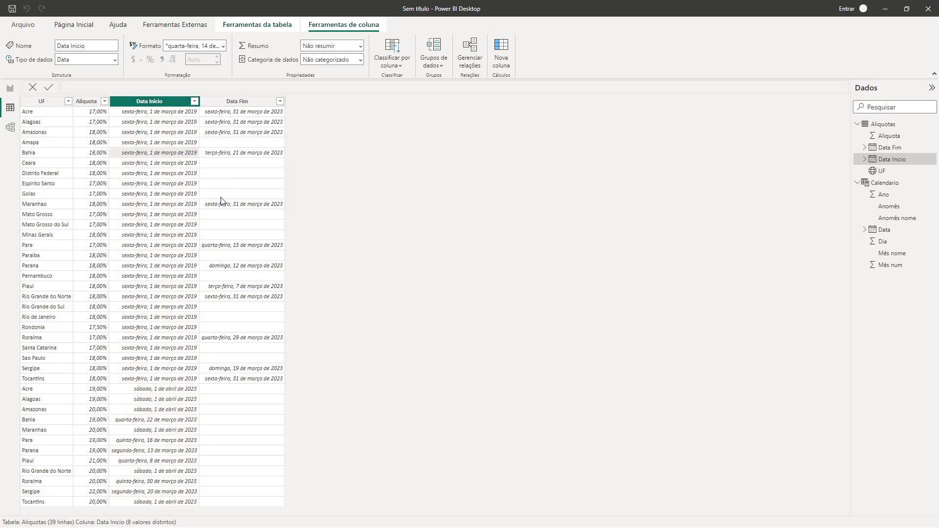
- Review the Calendario table's DAX formula and date columns, and return to the Aliquotas table
{"action": "left_click", "coordinate": [872, 187]}
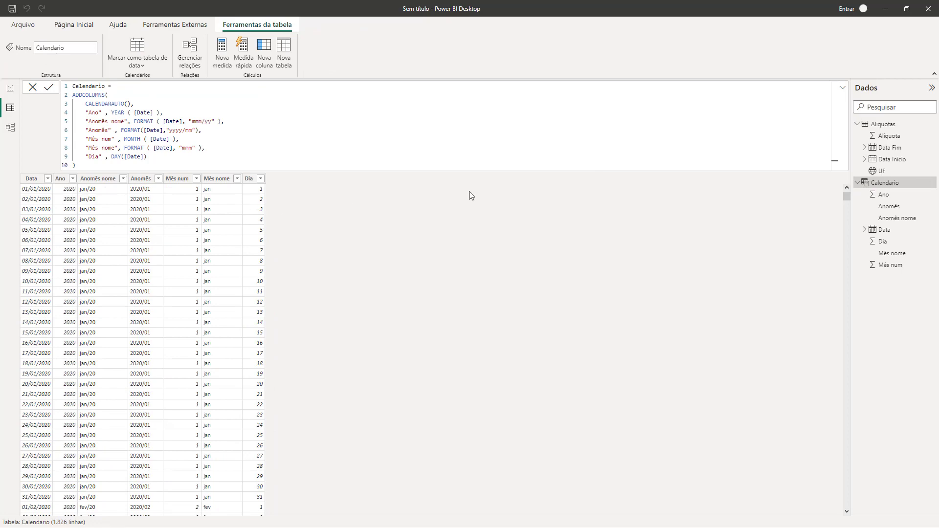
{"action": "left_click", "coordinate": [893, 126]}
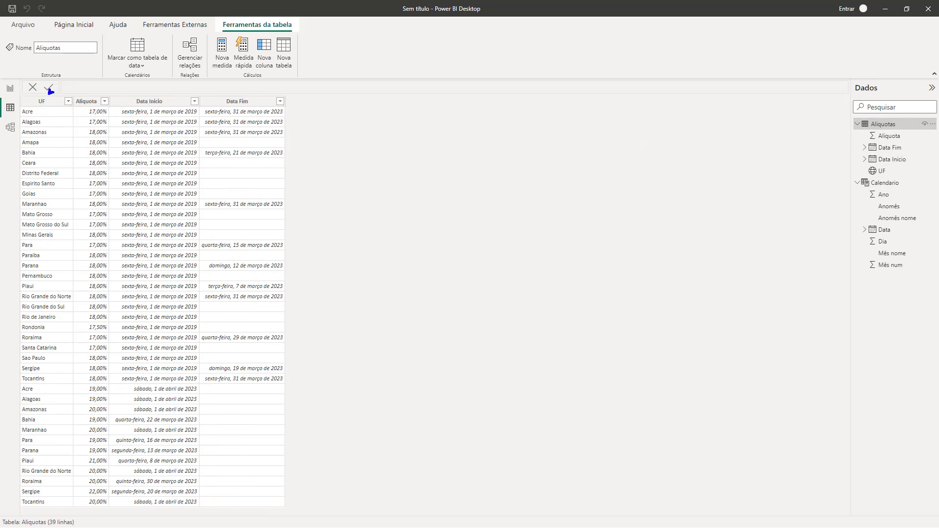
{"action": "left_click_drag", "start_coordinate": [52, 92], "coordinate": [80, 66]}
{"action": "left_click_drag", "start_coordinate": [852, 131], "coordinate": [830, 120]}
{"action": "left_click_drag", "start_coordinate": [818, 156], "coordinate": [863, 204]}
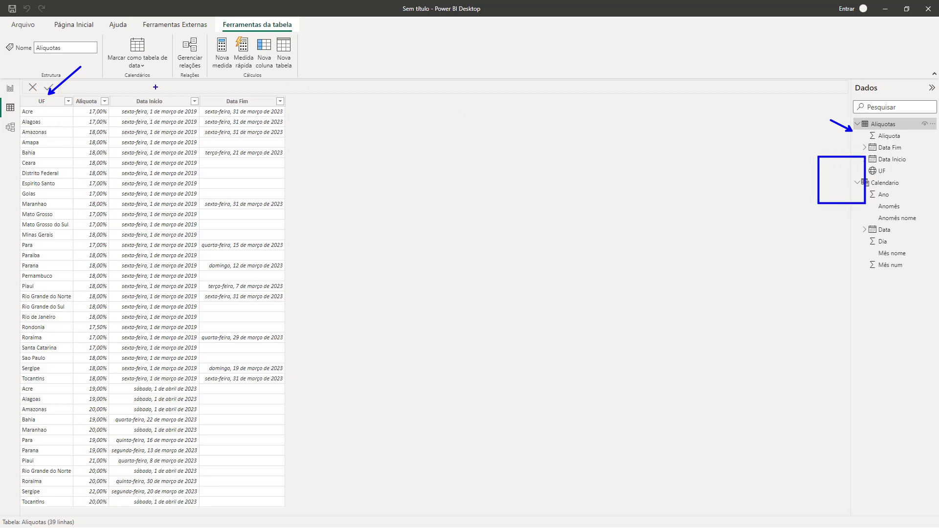
{"action": "mouse_move", "coordinate": [113, 86]}
{"action": "left_mouse_down"}
{"action": "mouse_move", "coordinate": [151, 218]}
{"action": "mouse_move", "coordinate": [197, 274]}
{"action": "left_mouse_up"}
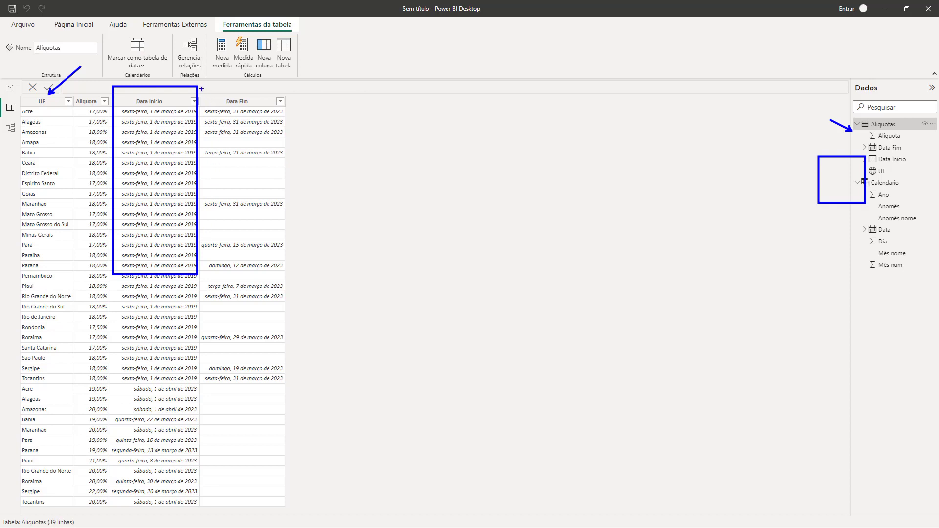
{"action": "left_click_drag", "start_coordinate": [201, 89], "coordinate": [296, 252]}
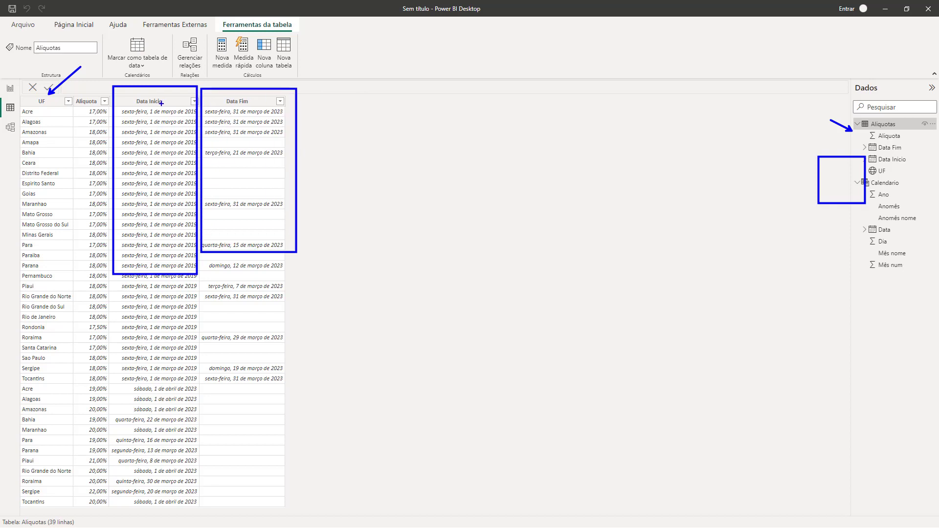
{"action": "mouse_move", "coordinate": [162, 104]}
{"action": "left_mouse_down"}
{"action": "mouse_move", "coordinate": [184, 49]}
{"action": "mouse_move", "coordinate": [234, 106]}
{"action": "mouse_move", "coordinate": [229, 94]}
{"action": "left_mouse_up"}
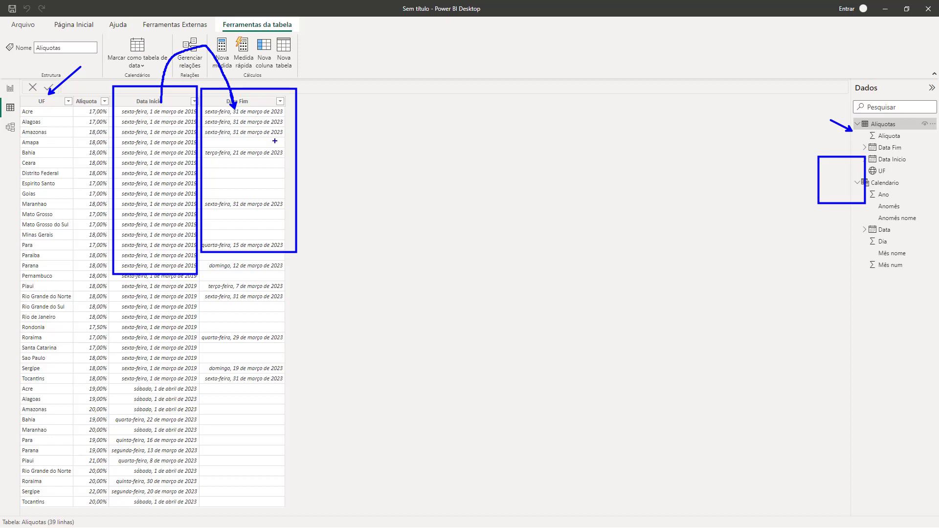
{"action": "key", "text": "Escape"}
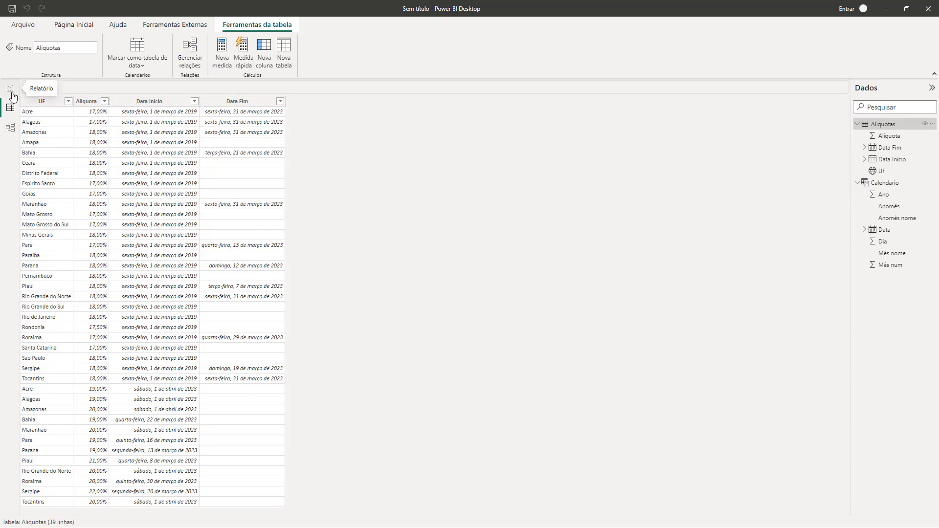
- Add a thin slicer on Calendario's Ano field above the report map and limit its range to 2020
{"action": "left_click", "coordinate": [10, 88]}
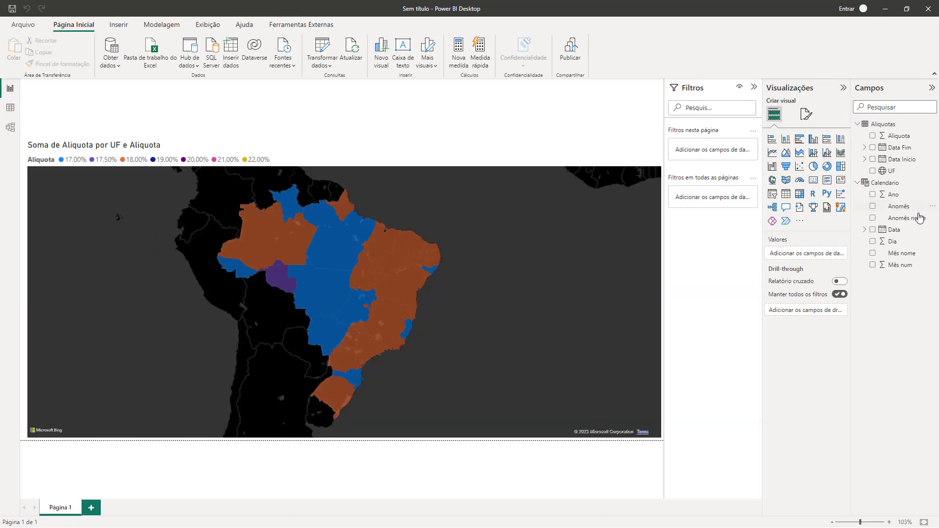
{"action": "left_click_drag", "start_coordinate": [893, 194], "coordinate": [460, 133]}
{"action": "left_click", "coordinate": [773, 195]}
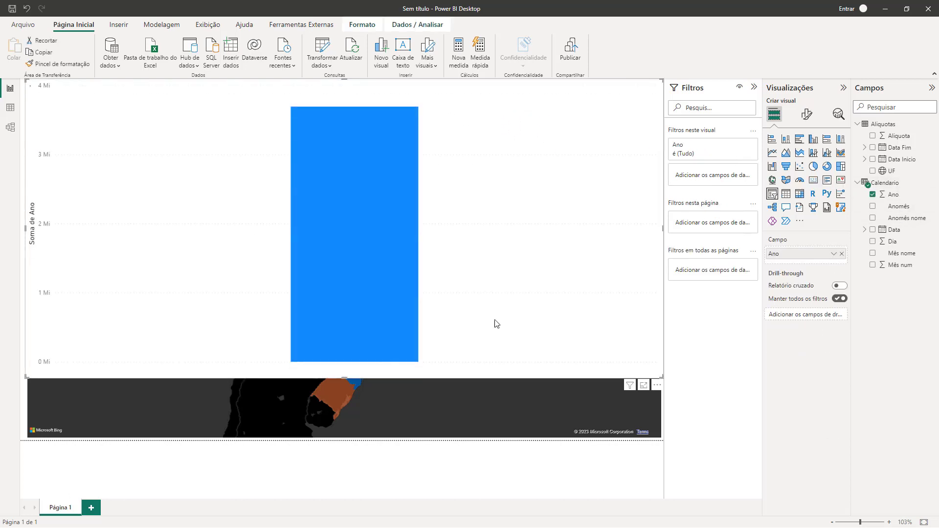
{"action": "left_click_drag", "start_coordinate": [342, 375], "coordinate": [329, 125]}
{"action": "left_click_drag", "start_coordinate": [40, 107], "coordinate": [192, 107]}
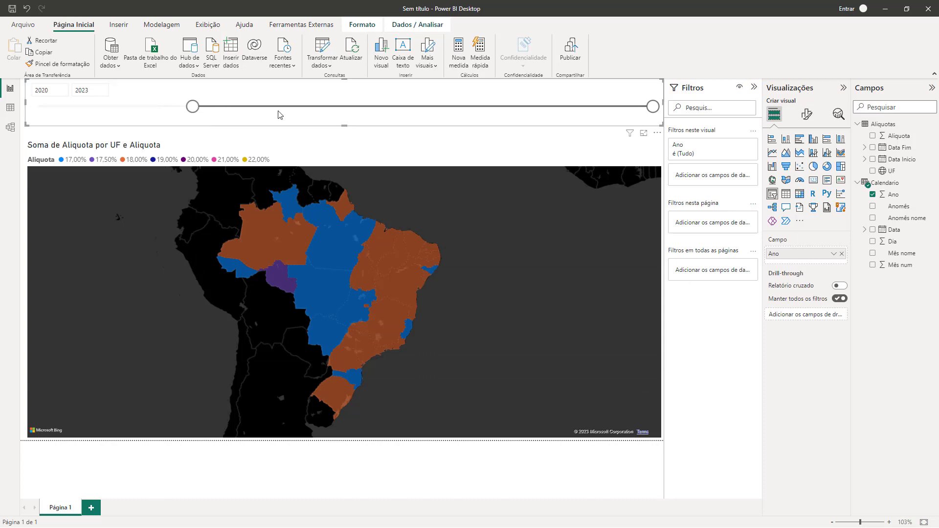
{"action": "left_click_drag", "start_coordinate": [661, 112], "coordinate": [194, 108]}
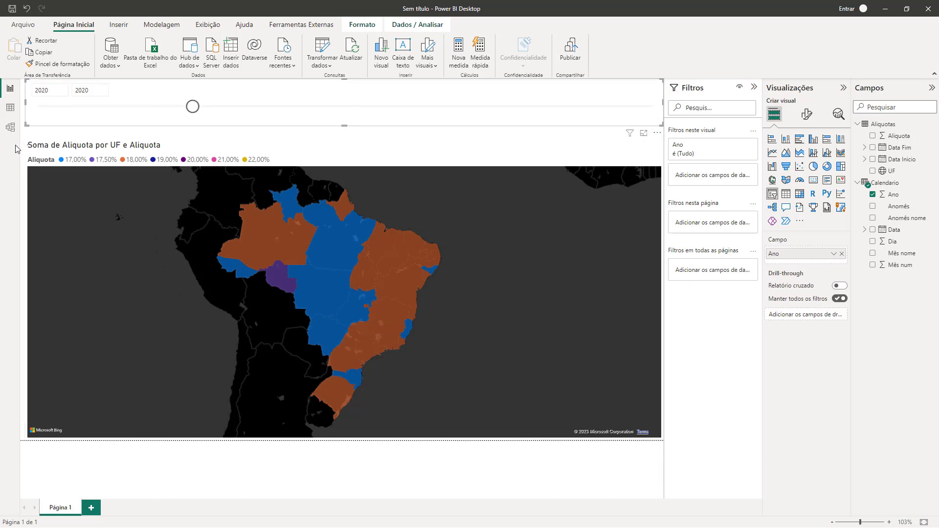
- In the data model, relate both Data Inicio and Data Fim of Aliquotas to the Data column of Calendario
{"action": "left_click", "coordinate": [9, 127]}
{"action": "left_click", "coordinate": [230, 259]}
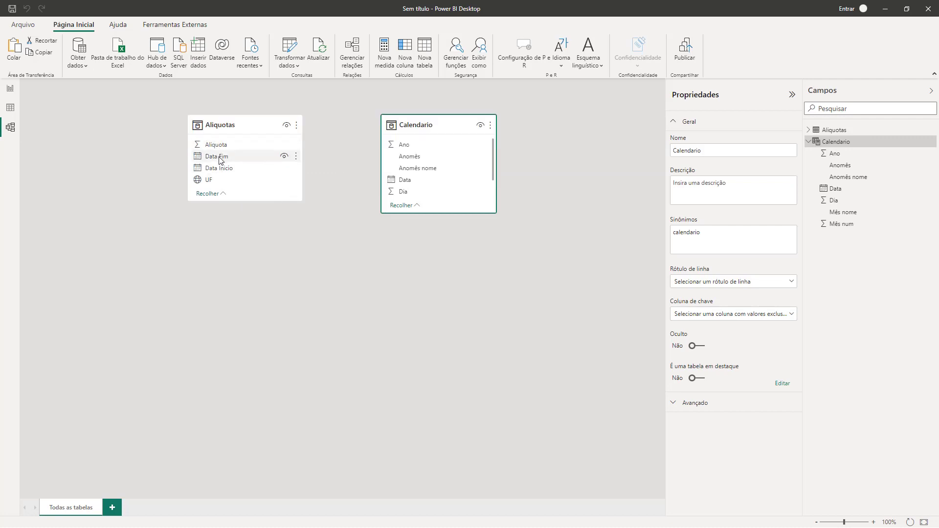
{"action": "left_click", "coordinate": [230, 169]}
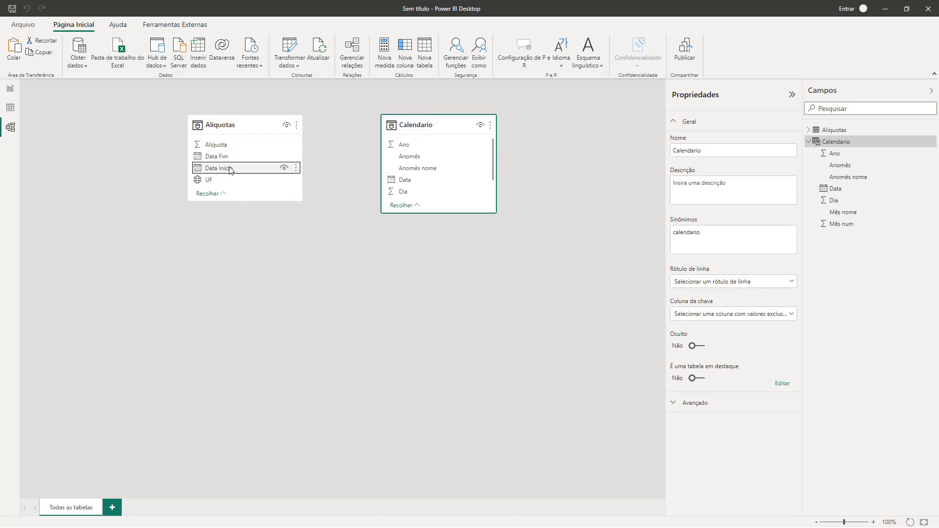
{"action": "left_click_drag", "start_coordinate": [230, 168], "coordinate": [423, 182]}
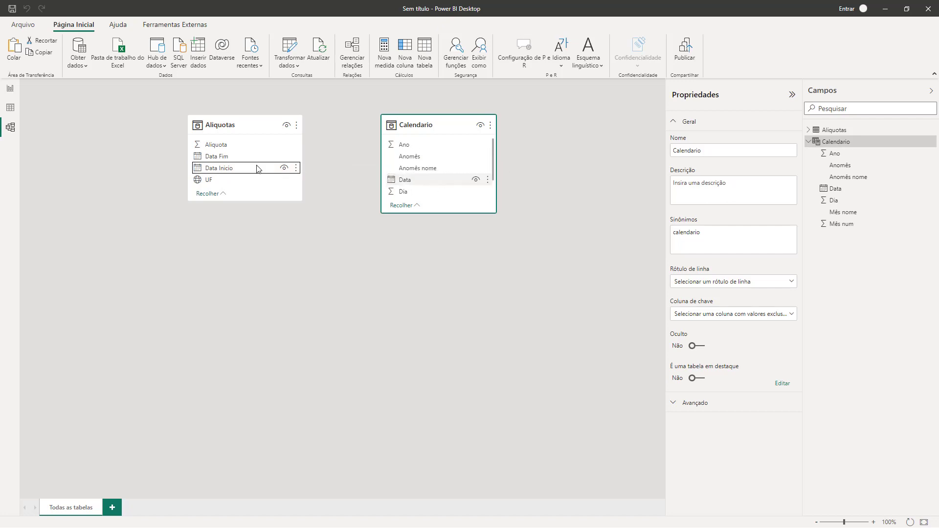
{"action": "left_click", "coordinate": [230, 217]}
{"action": "left_click_drag", "start_coordinate": [225, 158], "coordinate": [420, 181]}
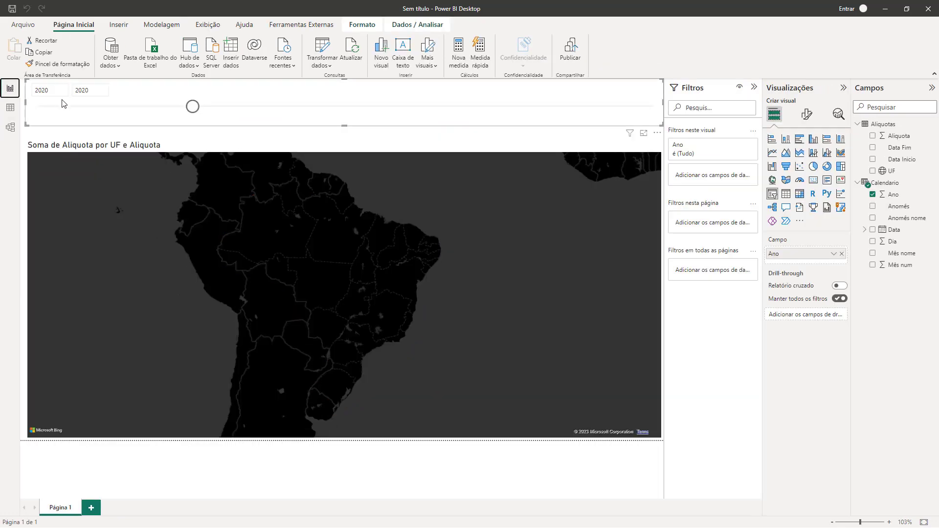
- Turn the report's Ano slicer into a slightly taller Lista vertical and select 2019 in it
{"action": "left_click", "coordinate": [10, 88]}
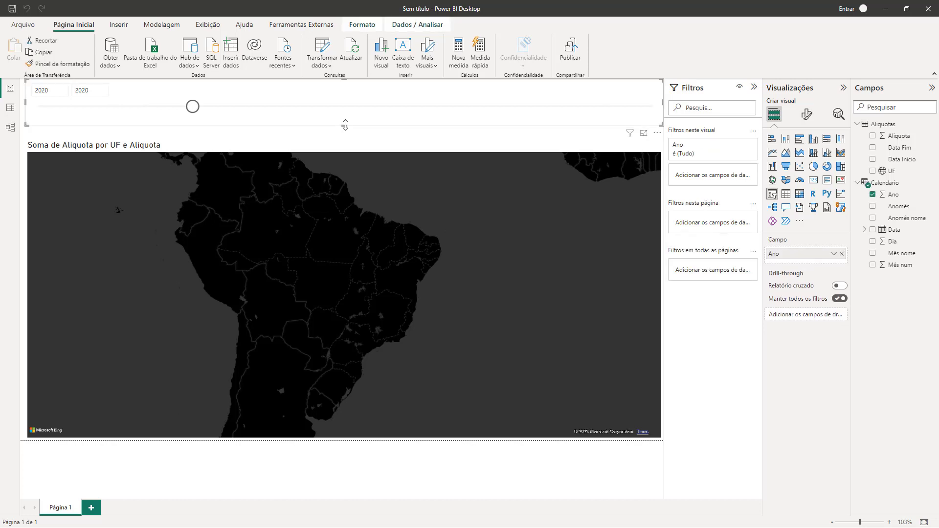
{"action": "left_click_drag", "start_coordinate": [342, 128], "coordinate": [343, 140]}
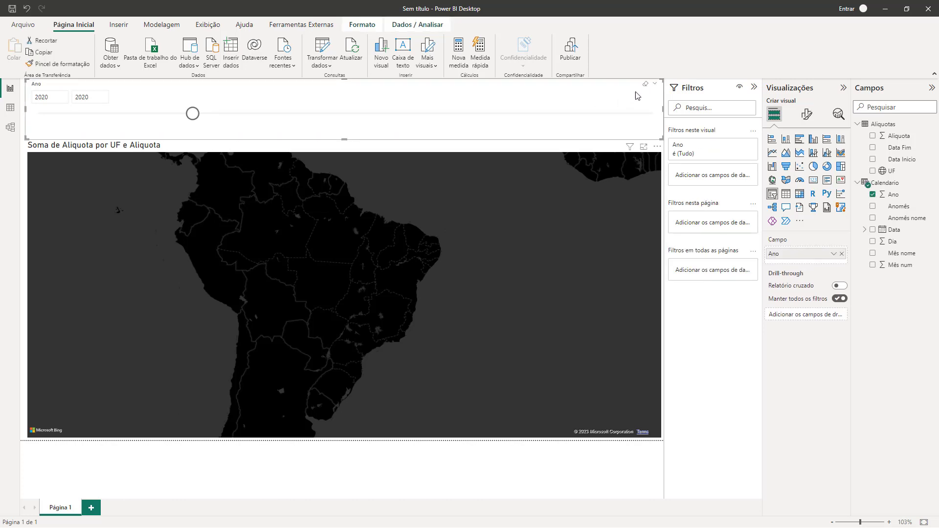
{"action": "mouse_move", "coordinate": [652, 86]}
{"action": "left_click", "coordinate": [807, 116]}
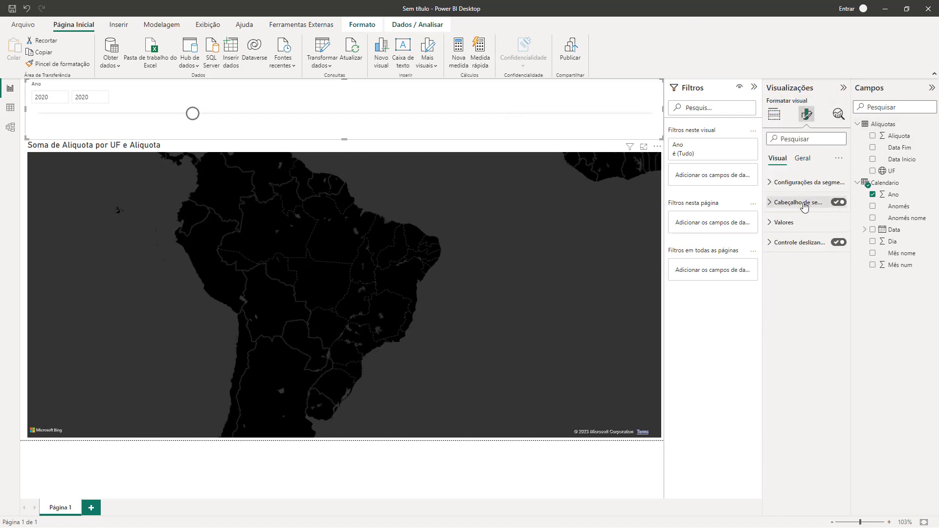
{"action": "left_click", "coordinate": [799, 182]}
{"action": "left_click", "coordinate": [803, 228]}
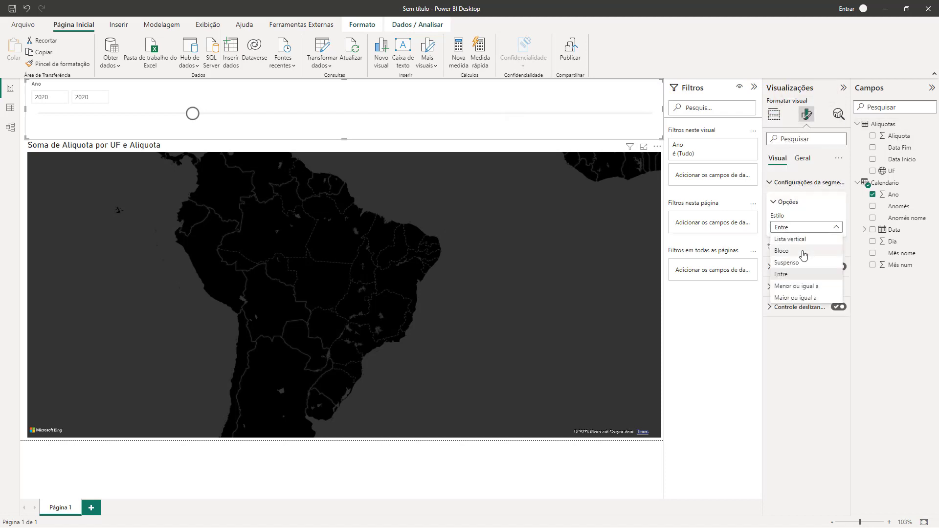
{"action": "left_click", "coordinate": [803, 240]}
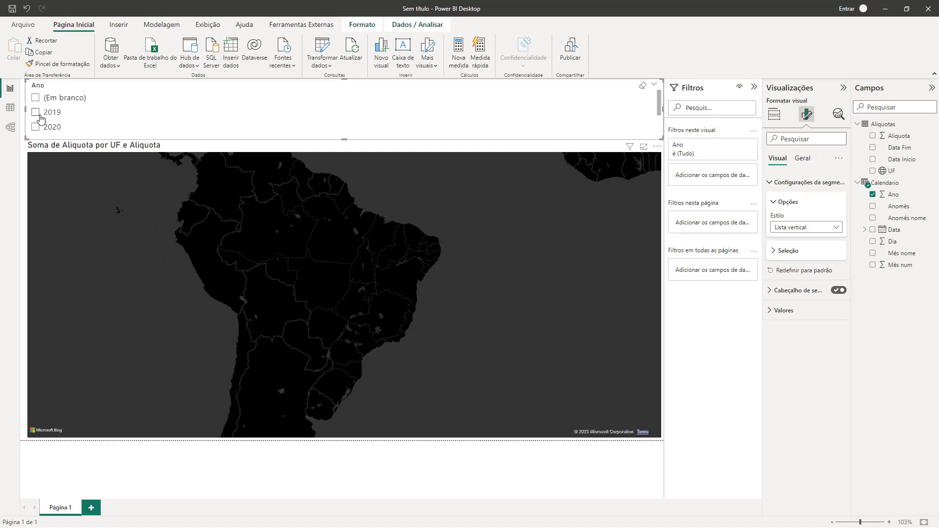
{"action": "left_click", "coordinate": [52, 117]}
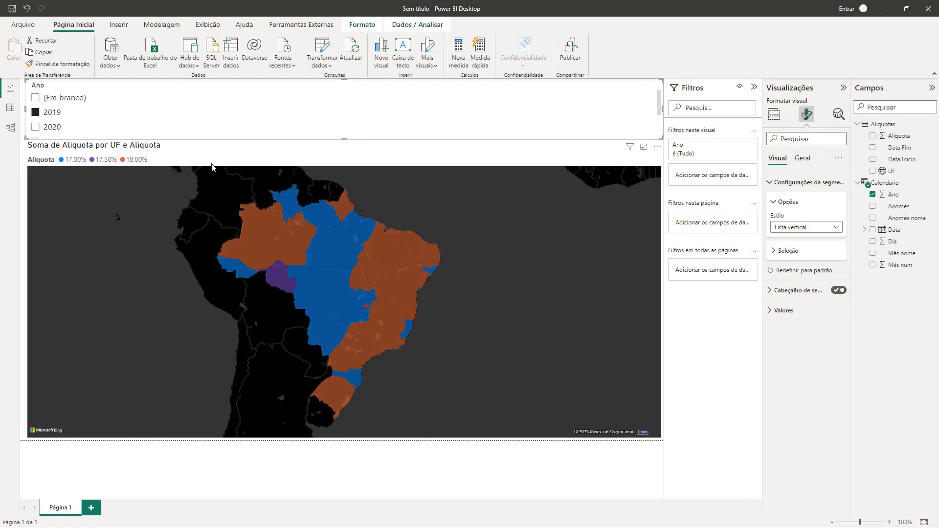
- Make the Ano slicer taller and check the map for 2021, 2022 and 2023, leaving 2023 selected
{"action": "left_click", "coordinate": [264, 155]}
{"action": "left_click_drag", "start_coordinate": [344, 140], "coordinate": [325, 161]}
{"action": "left_click", "coordinate": [245, 141]}
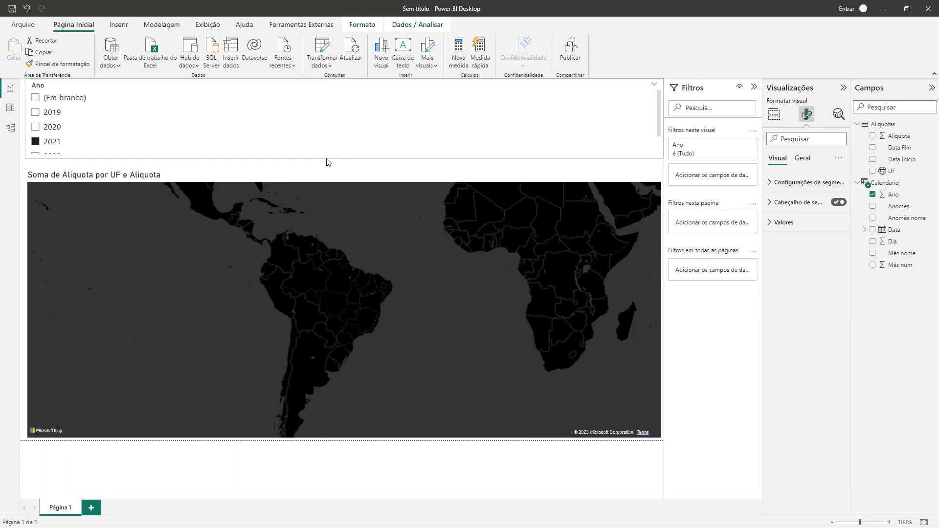
{"action": "left_click", "coordinate": [60, 155]}
{"action": "scroll", "coordinate": [54, 138], "scroll_direction": "down", "scroll_amount": 1}
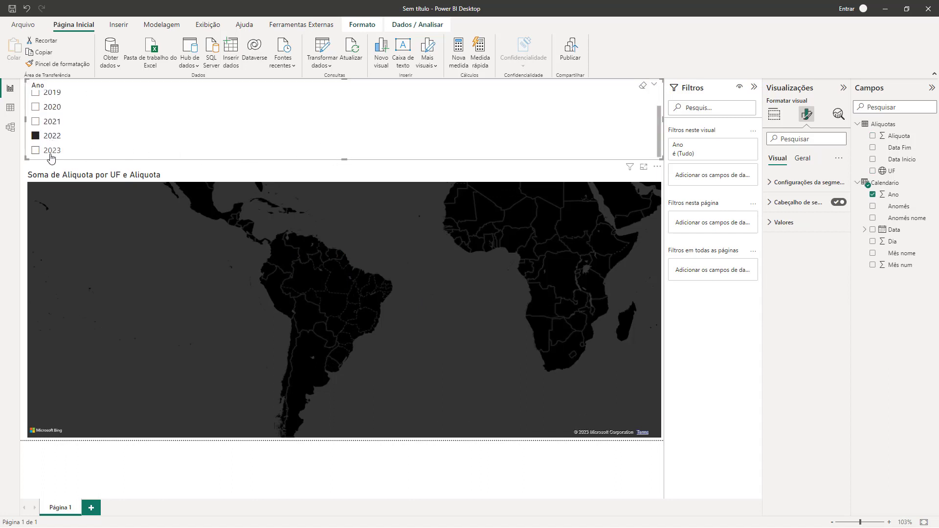
{"action": "left_click", "coordinate": [52, 152]}
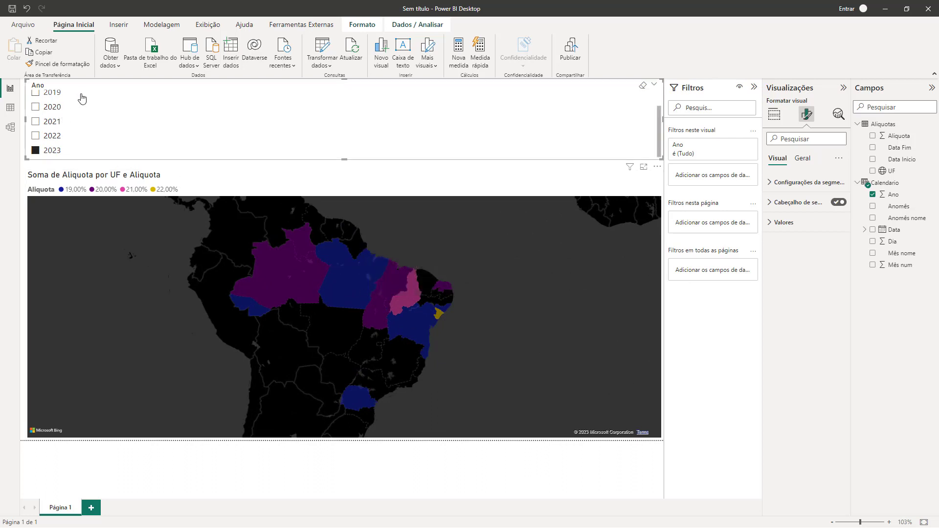
{"action": "left_click_drag", "start_coordinate": [65, 106], "coordinate": [81, 94]}
{"action": "key", "text": "Escape"}
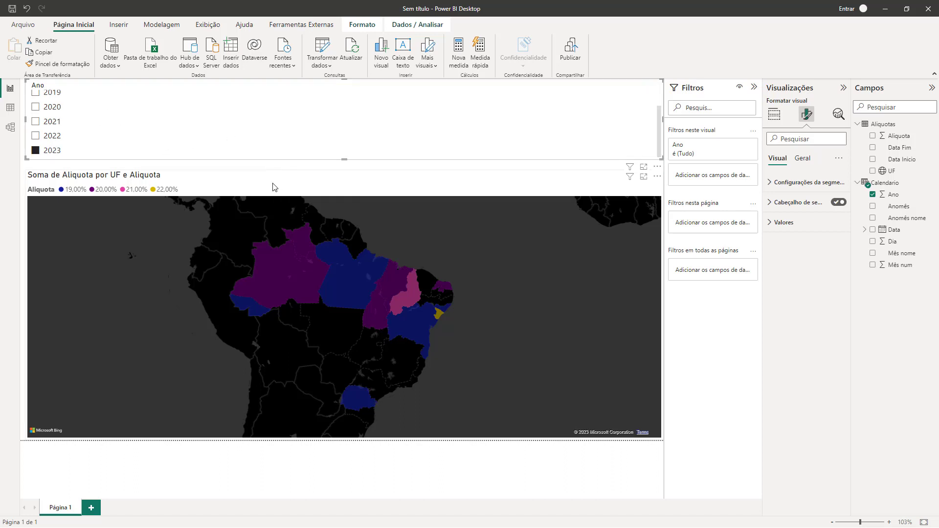
- Open the Power Query editor and create a new query that references Aliquotas
{"action": "left_click", "coordinate": [323, 49]}
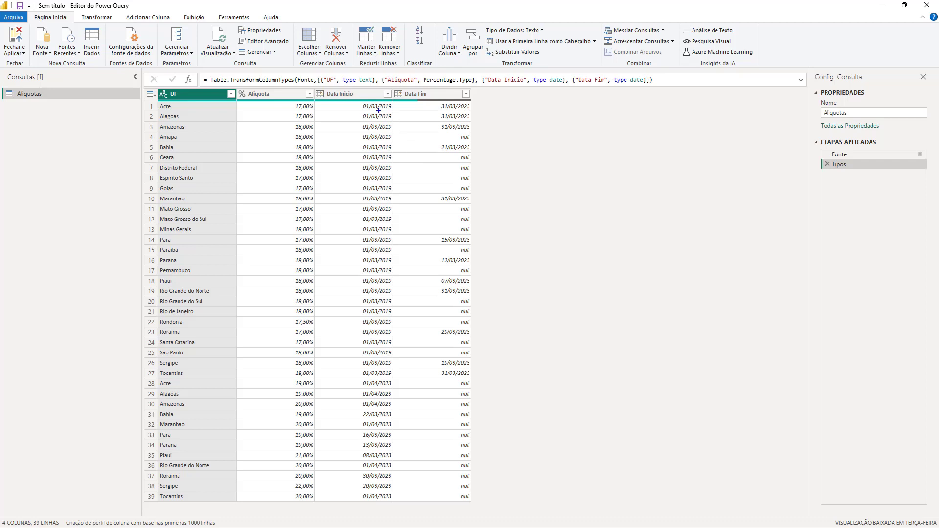
{"action": "left_click_drag", "start_coordinate": [368, 99], "coordinate": [362, 77]}
{"action": "left_click_drag", "start_coordinate": [150, 77], "coordinate": [320, 288]}
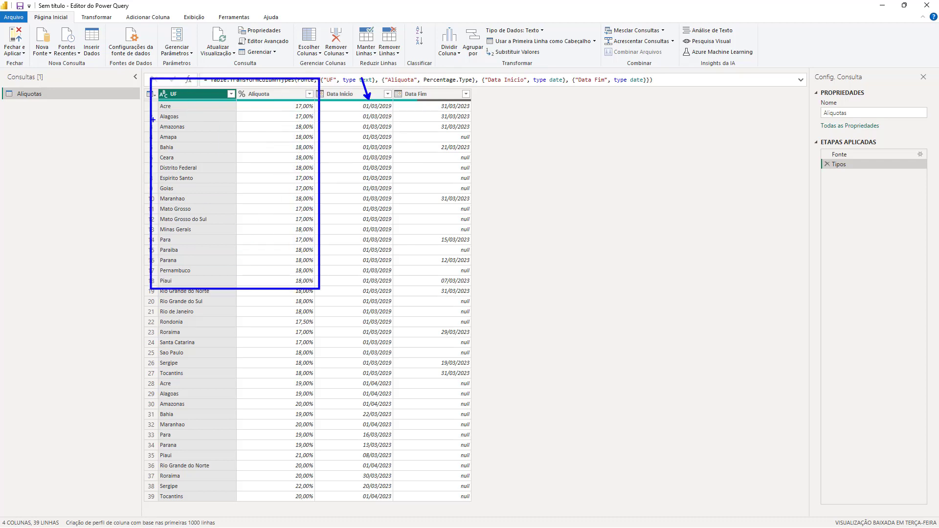
{"action": "mouse_move", "coordinate": [156, 131]}
{"action": "left_mouse_down"}
{"action": "mouse_move", "coordinate": [118, 143]}
{"action": "mouse_move", "coordinate": [114, 193]}
{"action": "left_mouse_up"}
{"action": "key", "text": "Escape"}
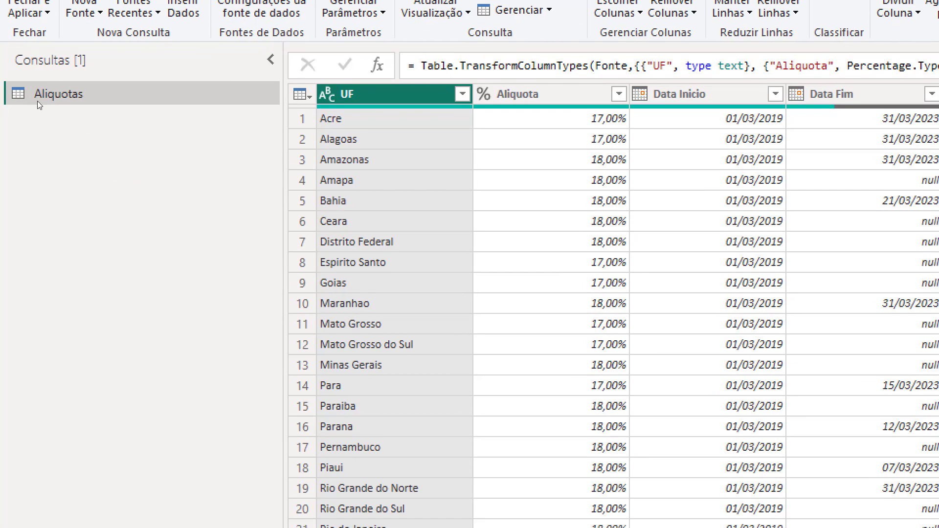
{"action": "right_click", "coordinate": [38, 95]}
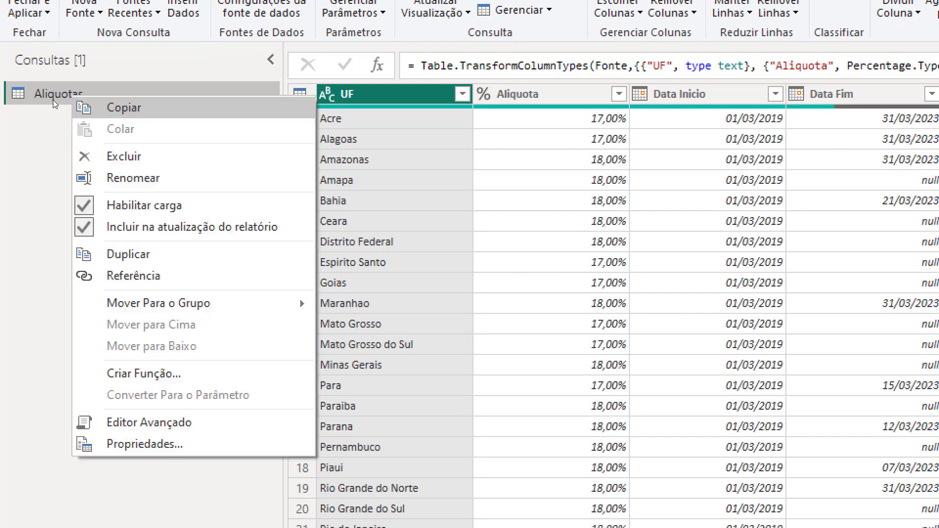
{"action": "key", "text": "Return"}
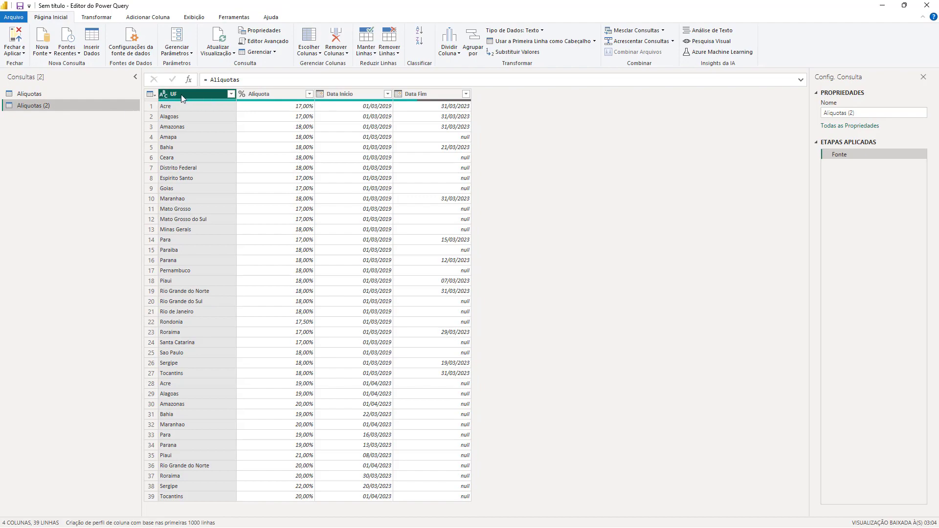
- Reduce the Aliquotas (2) query to its UF column with the formula = Aliquotas[[UF]]
{"action": "right_click", "coordinate": [205, 95]}
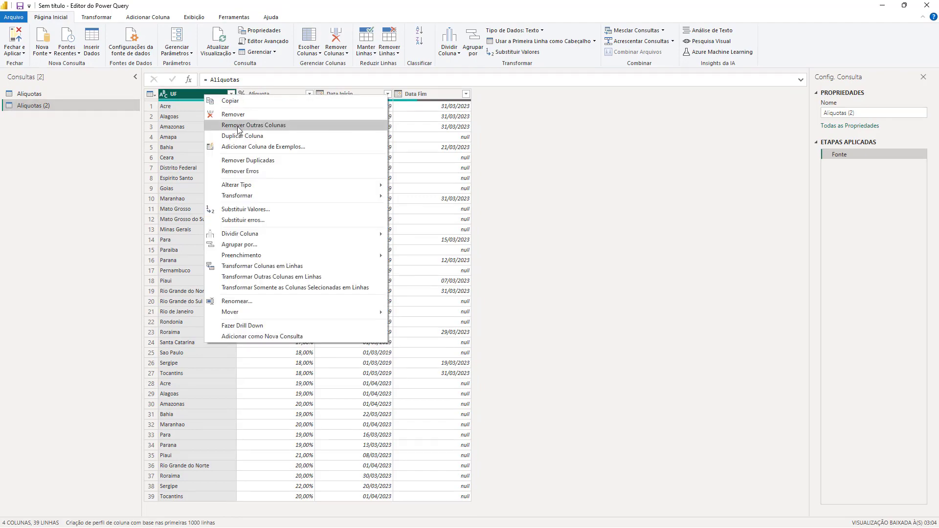
{"action": "left_click", "coordinate": [246, 81]}
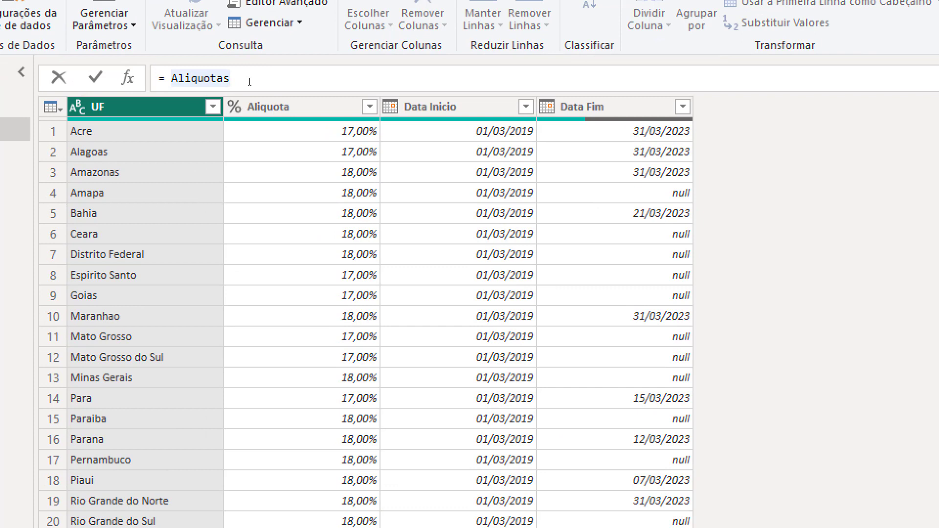
{"action": "type", "text": "[["}
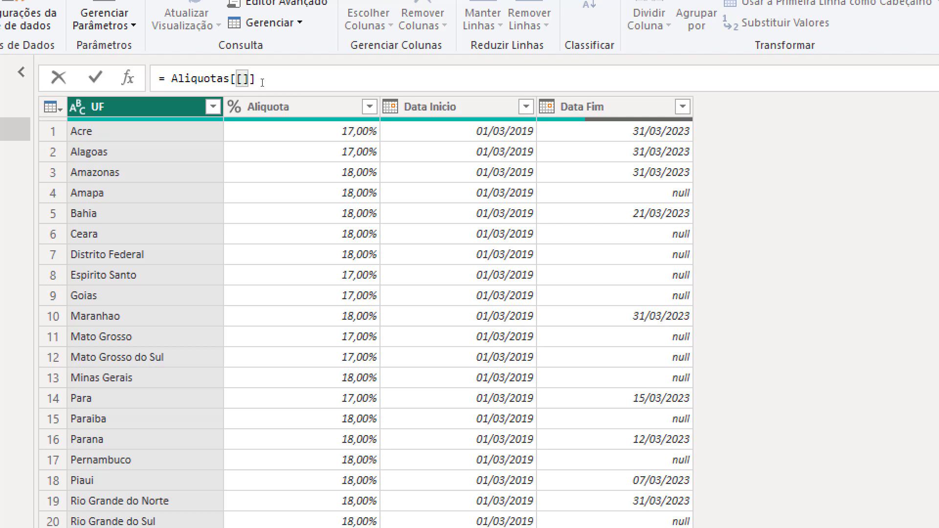
{"action": "type", "text": "UF"}
{"action": "key", "text": "Return"}
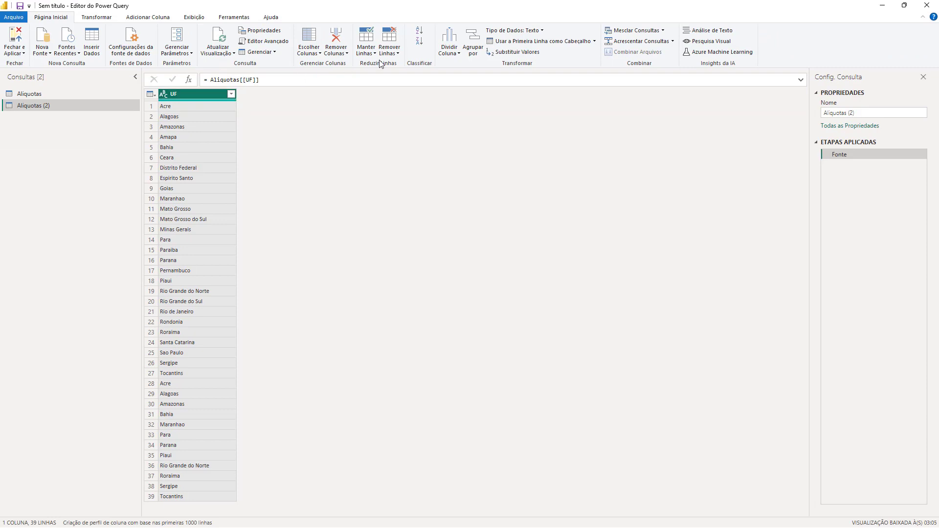
- Remove the duplicate rows from the UF query and rename it dUFs
{"action": "left_click", "coordinate": [395, 47]}
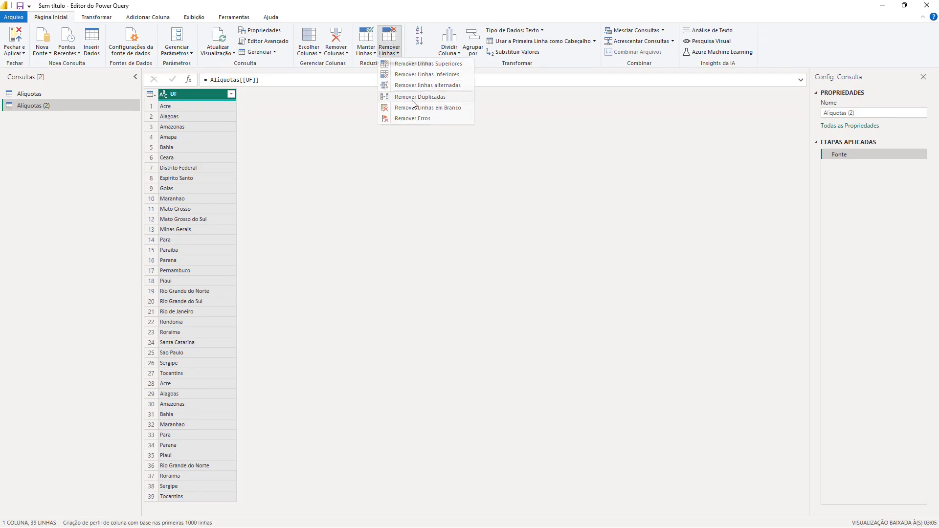
{"action": "left_click", "coordinate": [413, 96]}
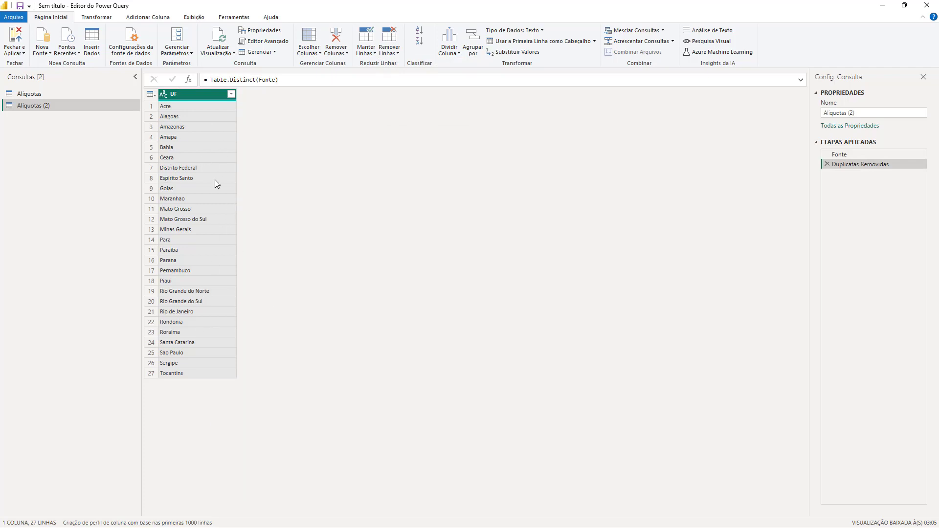
{"action": "left_click", "coordinate": [189, 165]}
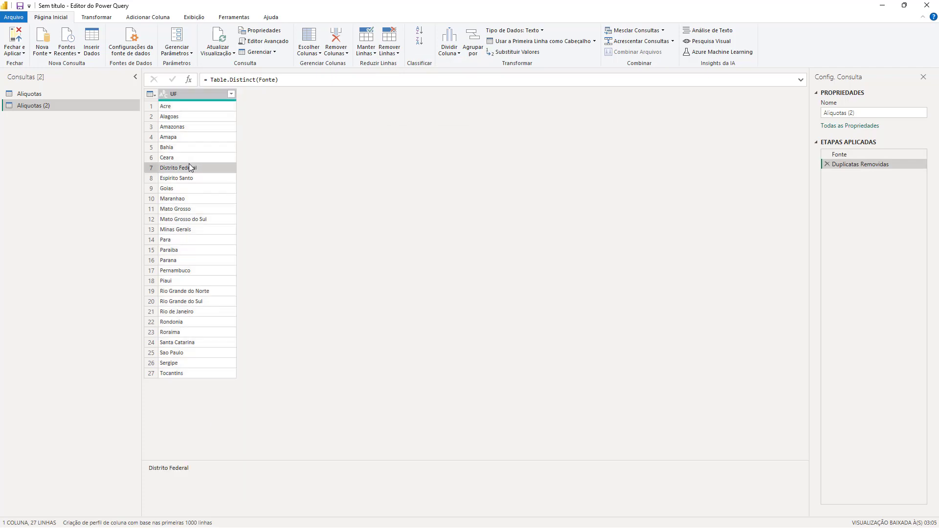
{"action": "double_click", "coordinate": [50, 106]}
{"action": "type", "text": "dUFs"}
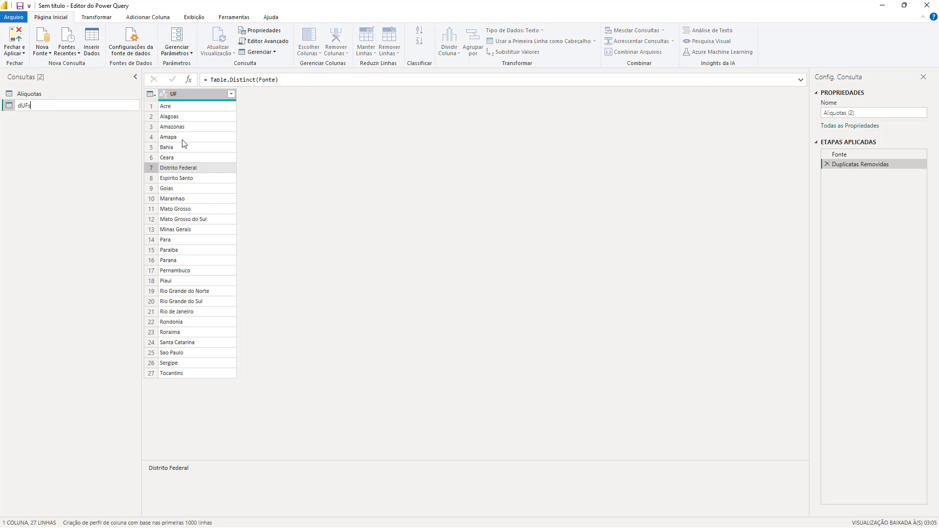
{"action": "key", "text": "Return"}
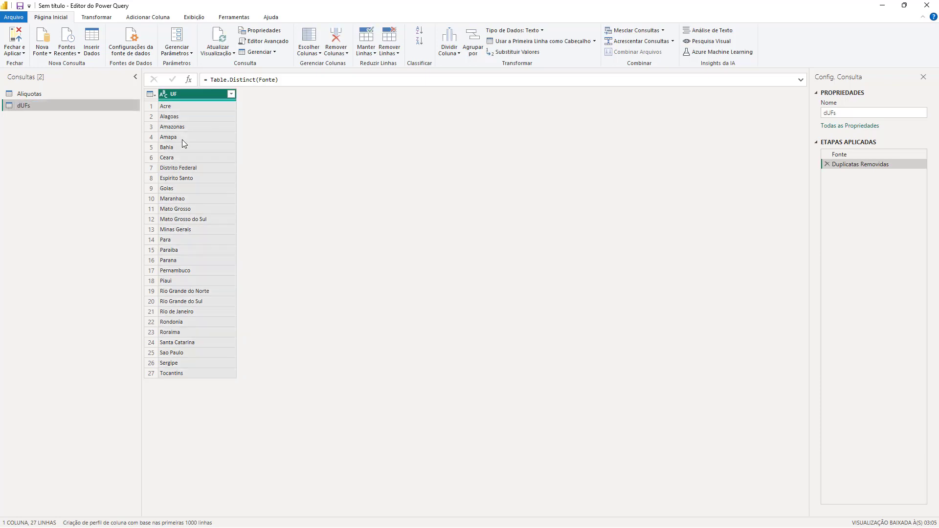
- Return to the Aliquotas query and examine the Data Inicio and Data Fim values that bound each rate's validity period
{"action": "left_click", "coordinate": [62, 91]}
{"action": "left_click", "coordinate": [269, 94]}
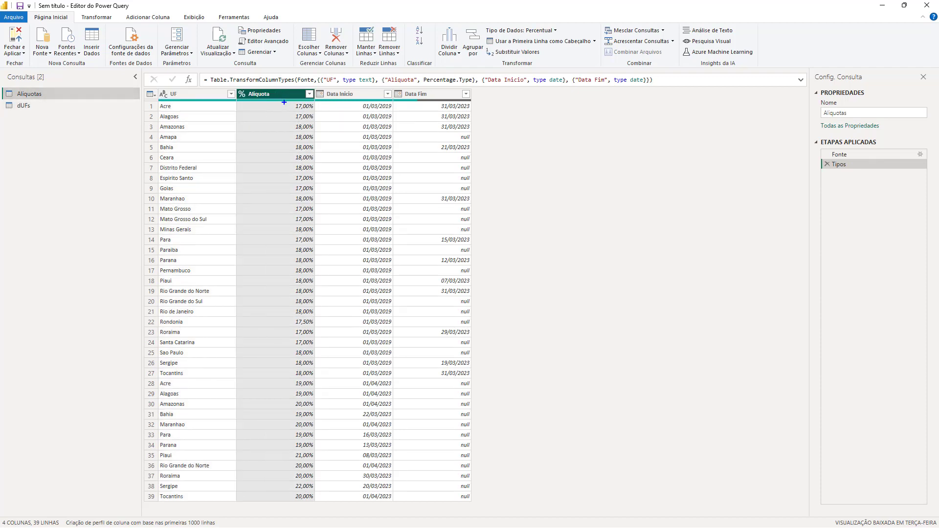
{"action": "left_click_drag", "start_coordinate": [341, 86], "coordinate": [323, 54]}
{"action": "left_click_drag", "start_coordinate": [488, 87], "coordinate": [564, 271]}
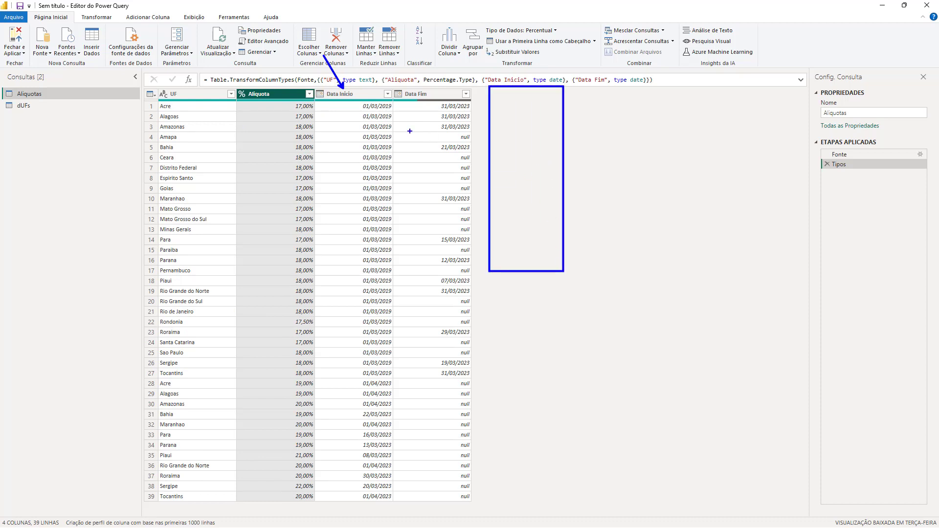
{"action": "mouse_move", "coordinate": [371, 104]}
{"action": "left_mouse_down"}
{"action": "mouse_move", "coordinate": [385, 83]}
{"action": "mouse_move", "coordinate": [430, 101]}
{"action": "left_mouse_up"}
{"action": "key", "text": "Escape"}
{"action": "left_click", "coordinate": [385, 107]}
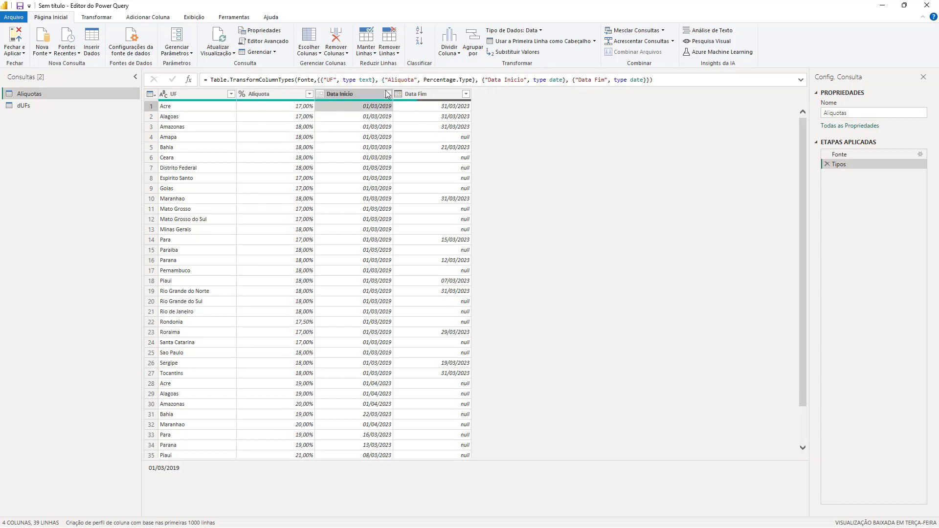
{"action": "left_click", "coordinate": [452, 107]}
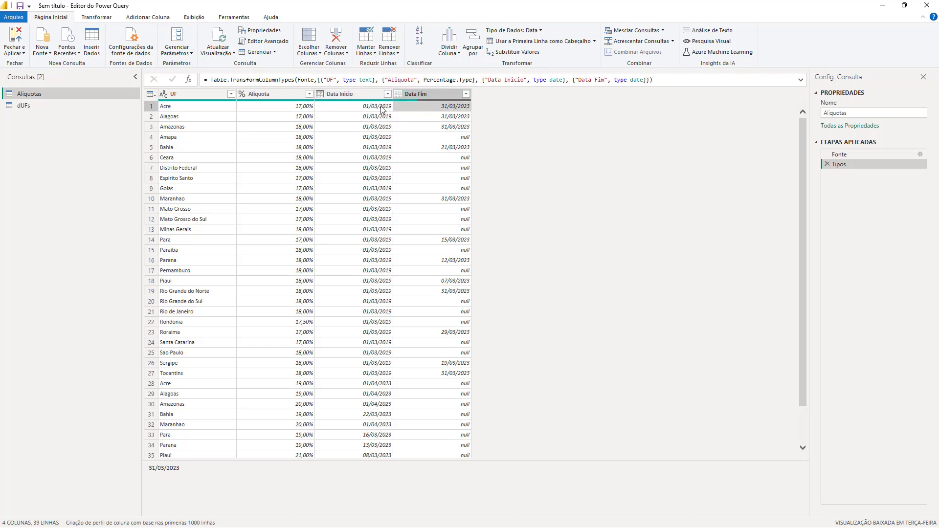
{"action": "left_click", "coordinate": [141, 20]}
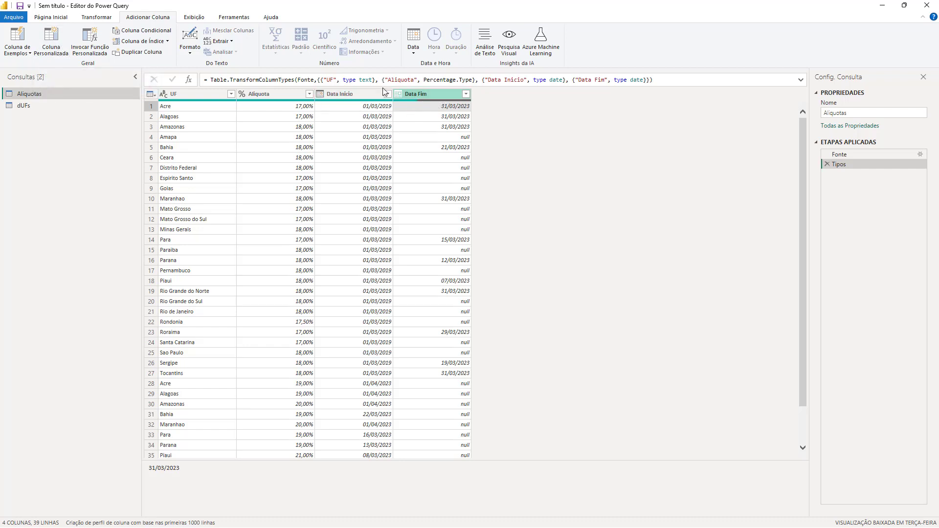
{"action": "right_click", "coordinate": [379, 105]}
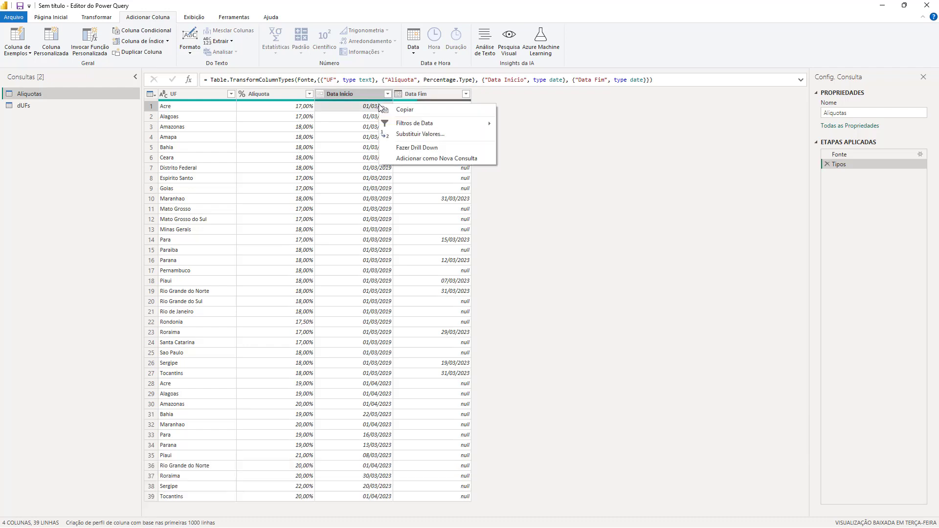
{"action": "left_click", "coordinate": [531, 120]}
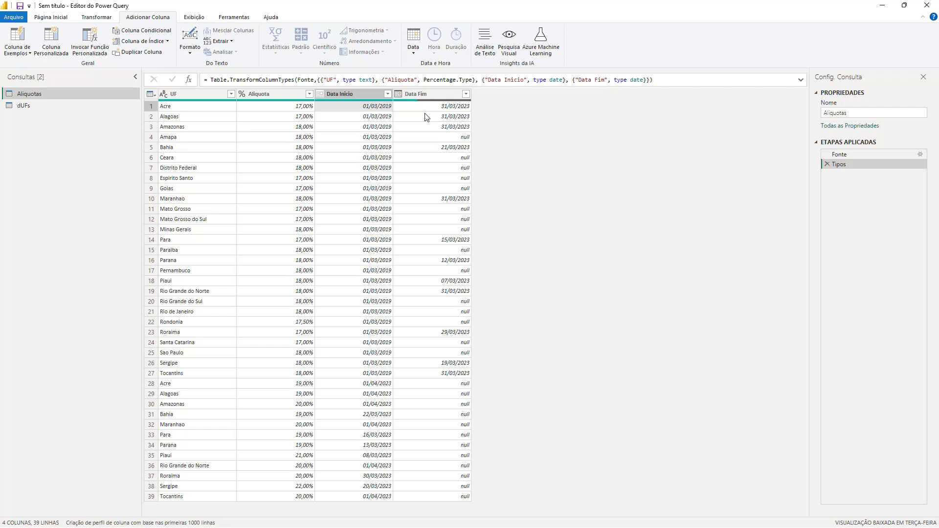
{"action": "left_click", "coordinate": [370, 106]}
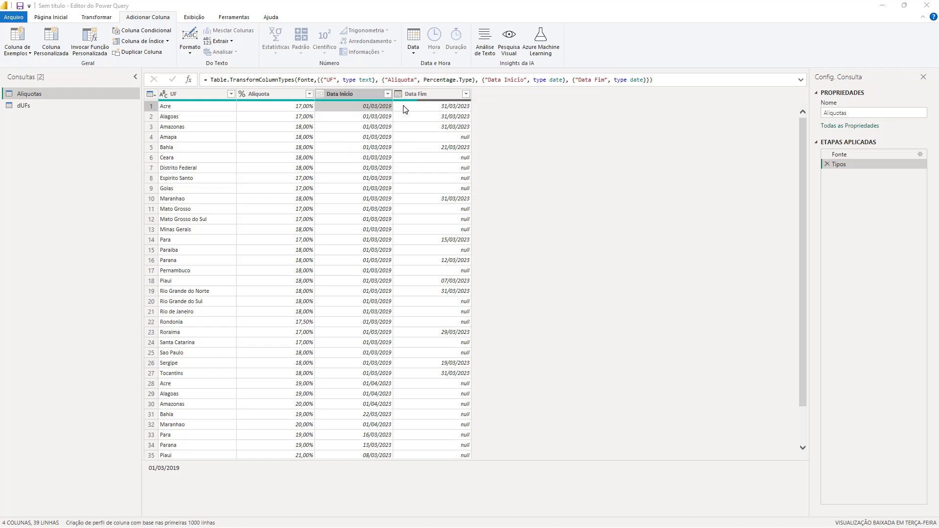
{"action": "mouse_move", "coordinate": [408, 101]}
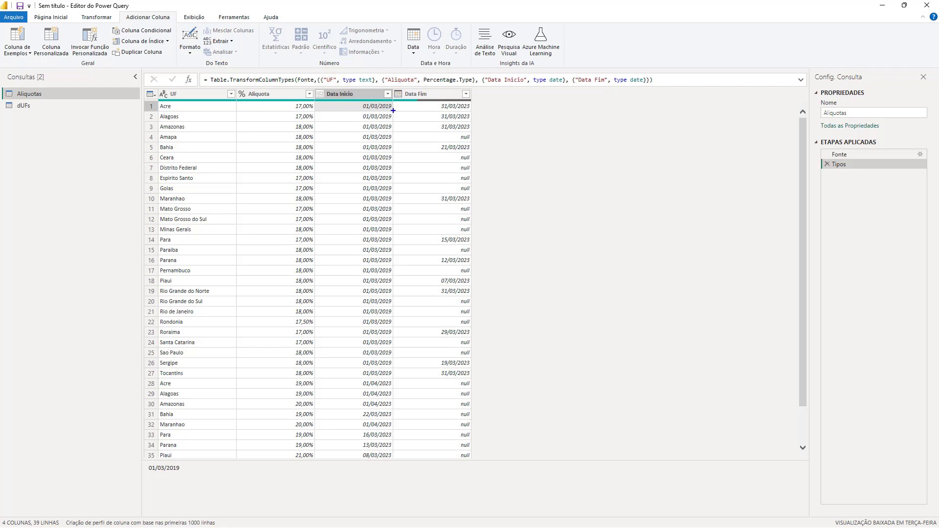
{"action": "left_click_drag", "start_coordinate": [475, 99], "coordinate": [543, 116]}
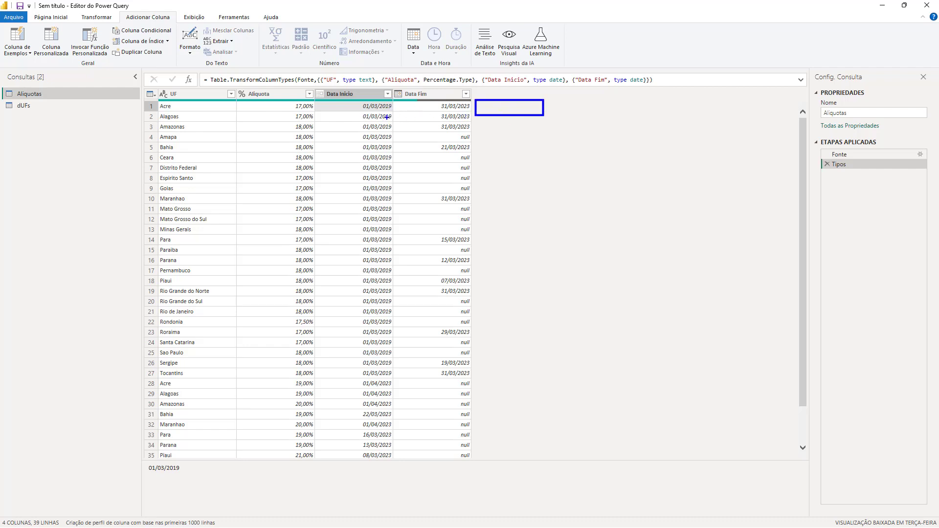
{"action": "left_click_drag", "start_coordinate": [395, 111], "coordinate": [424, 132]}
{"action": "left_click_drag", "start_coordinate": [497, 119], "coordinate": [553, 326]}
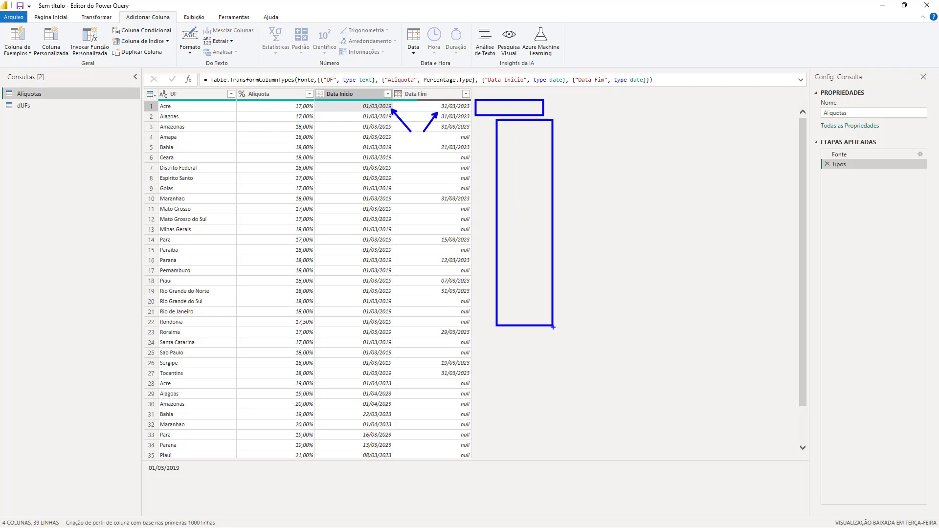
{"action": "key", "text": "Escape"}
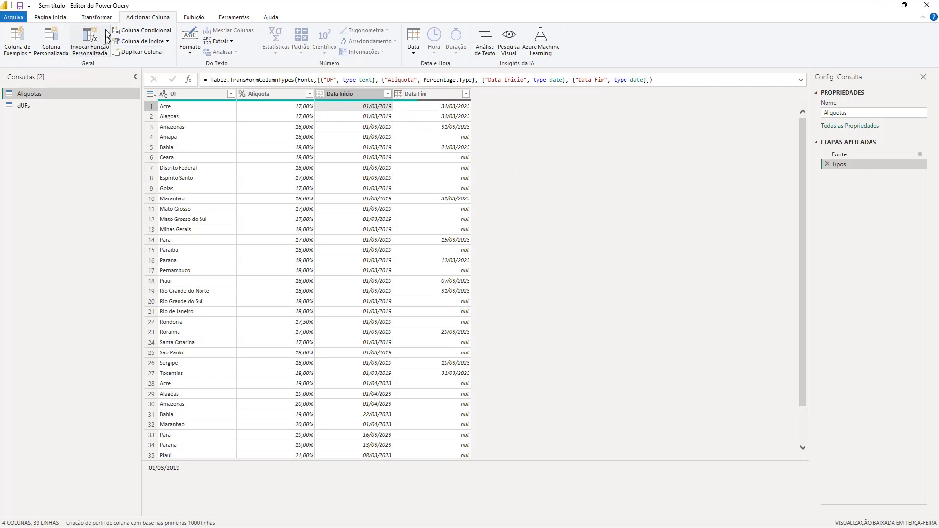
- Start a custom column in Aliquotas with a List.Dates formula that takes [Data Inicio] as its start date
{"action": "left_click", "coordinate": [51, 42]}
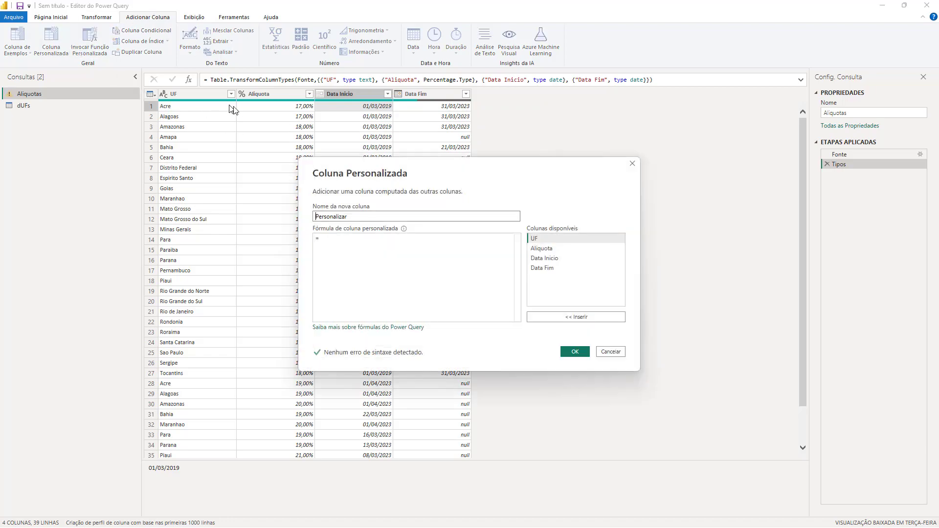
{"action": "left_click_drag", "start_coordinate": [391, 161], "coordinate": [573, 45]}
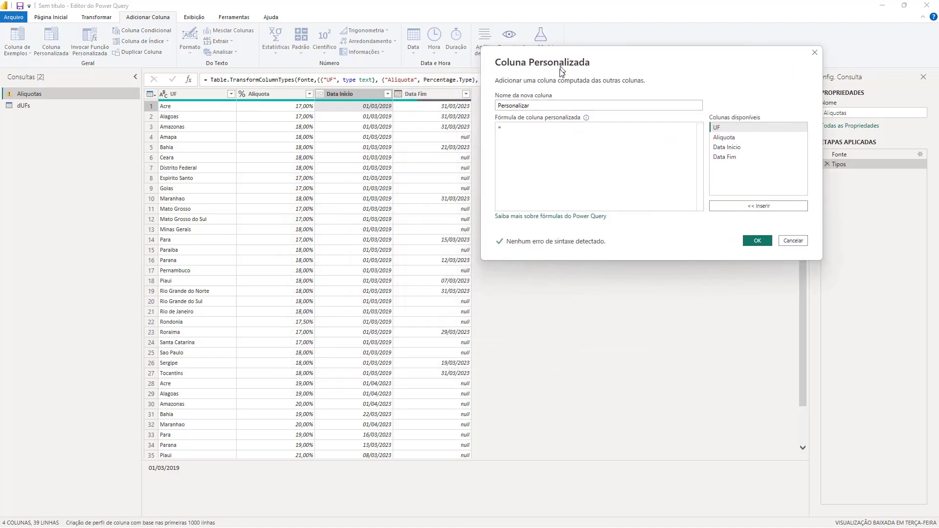
{"action": "left_click", "coordinate": [558, 125]}
{"action": "type", "text": "List.Dates("}
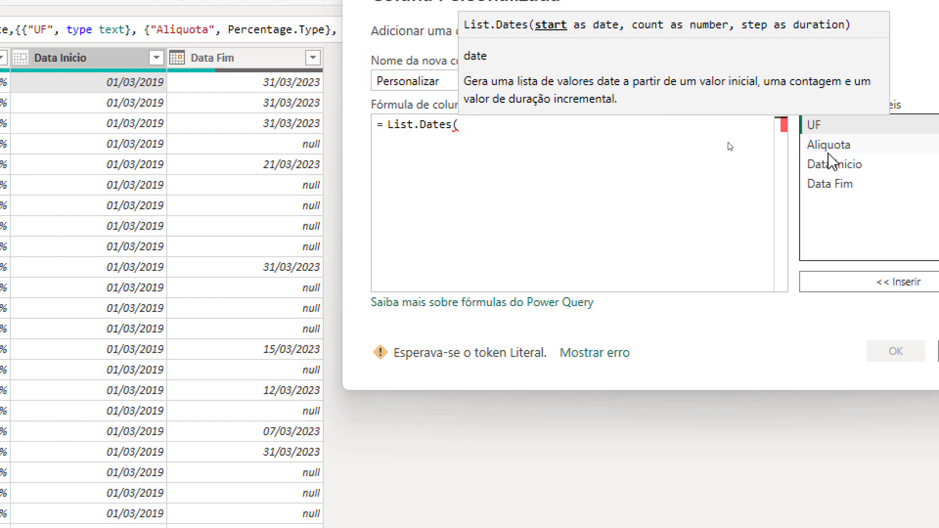
{"action": "double_click", "coordinate": [834, 164]}
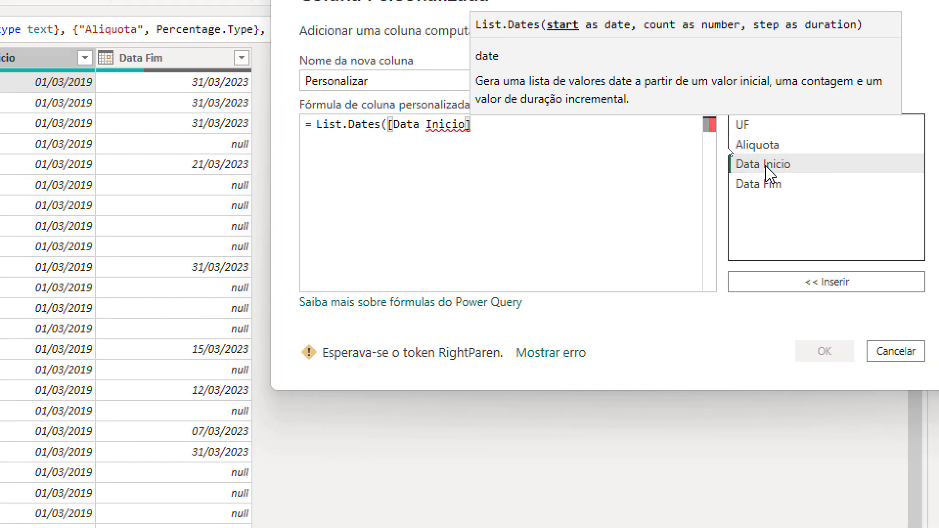
{"action": "type", "text": ","}
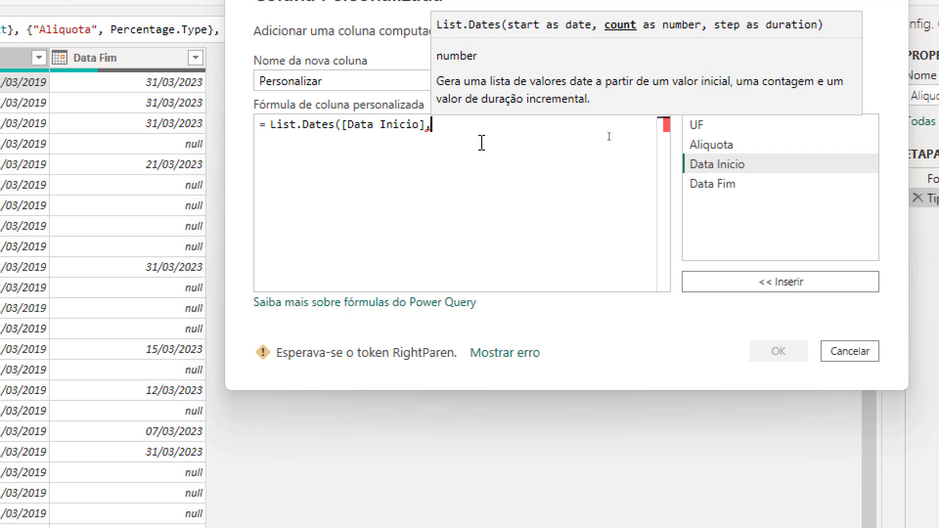
- Give List.Dates the count argument Duration.Days([Data Fim]-[Data Inicio])+1
{"action": "type", "text": "Duration."}
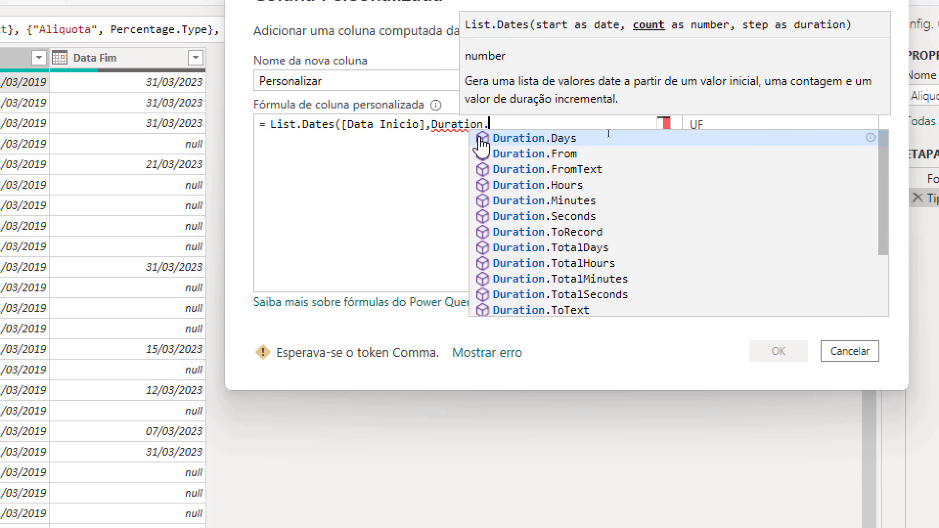
{"action": "type", "text": "Days("}
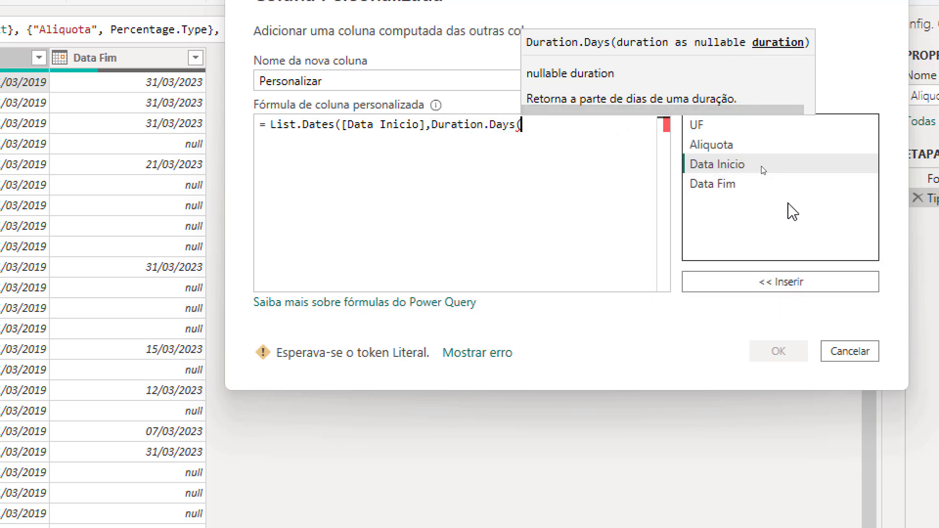
{"action": "double_click", "coordinate": [743, 183]}
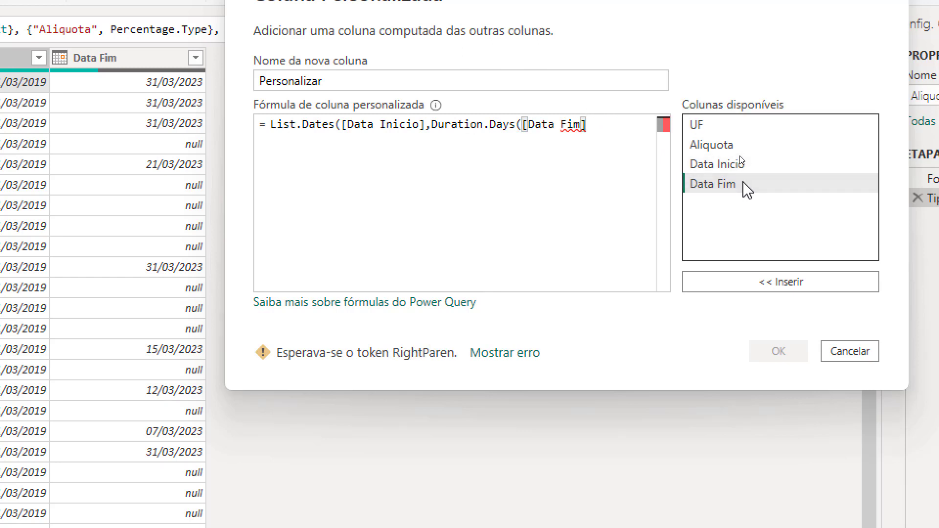
{"action": "type", "text": "-"}
{"action": "double_click", "coordinate": [716, 164]}
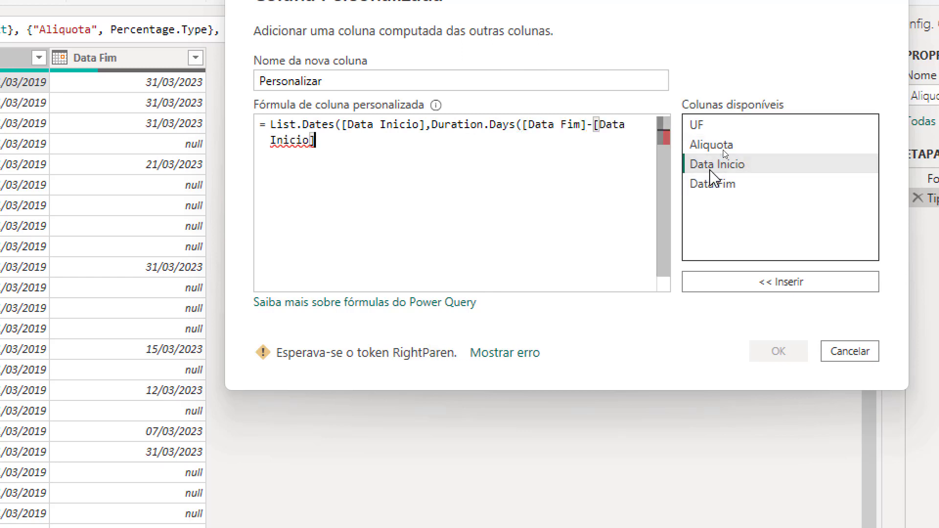
{"action": "type", "text": ")"}
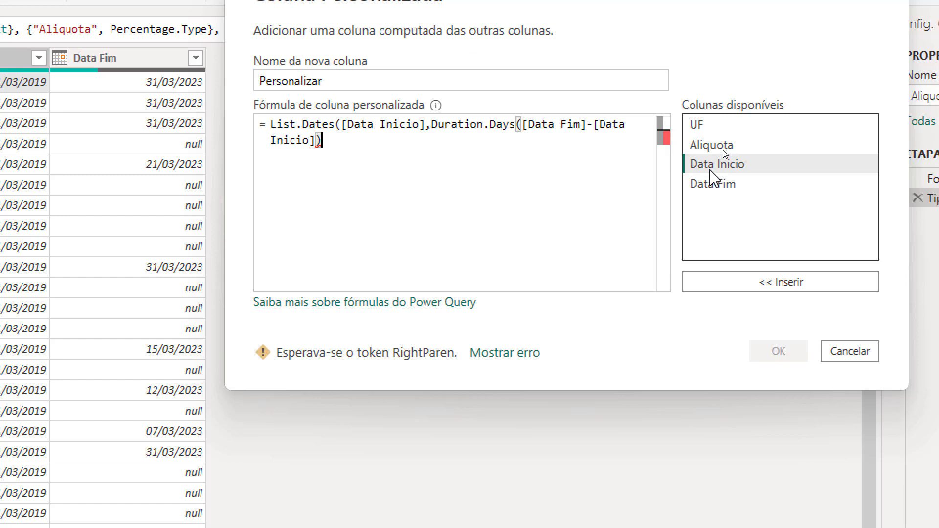
{"action": "type", "text": "+1"}
{"action": "left_click", "coordinate": [432, 125], "text": "shift"}
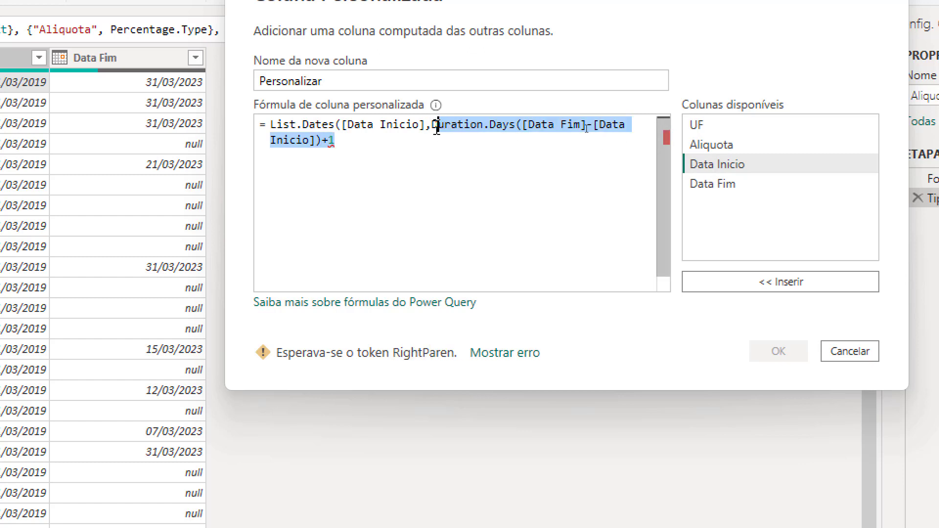
{"action": "right_click", "coordinate": [320, 140]}
{"action": "left_click", "coordinate": [311, 138]}
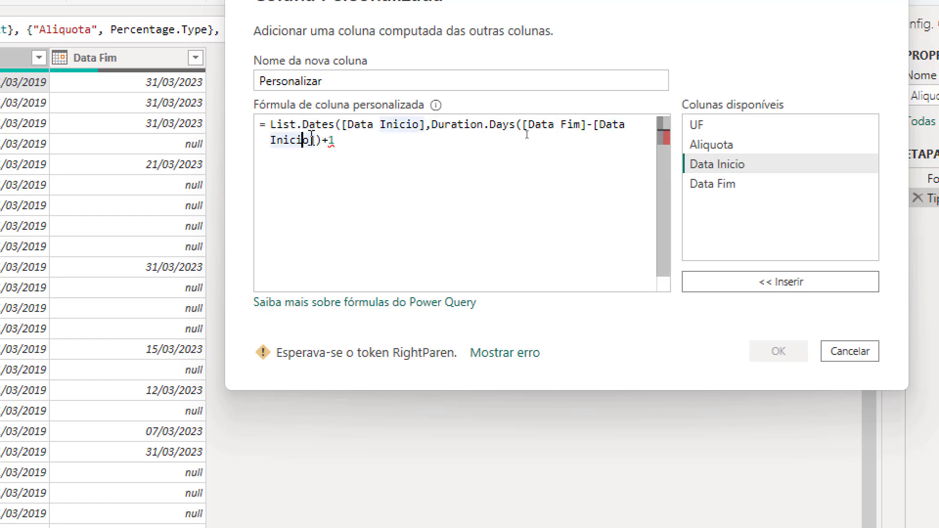
{"action": "left_click", "coordinate": [342, 140]}
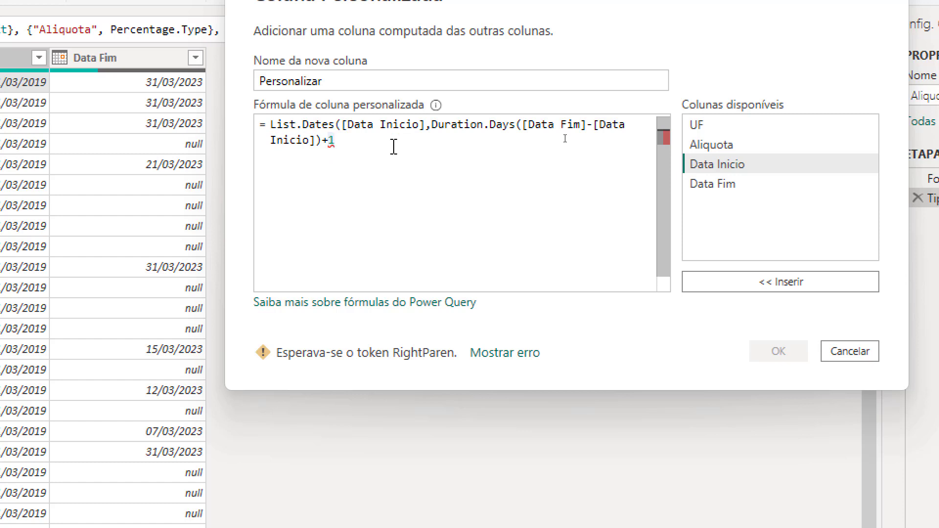
- Add #duration(x,x,x,x) with four placeholder values as the step argument of List.Dates
{"action": "type", "text": ","}
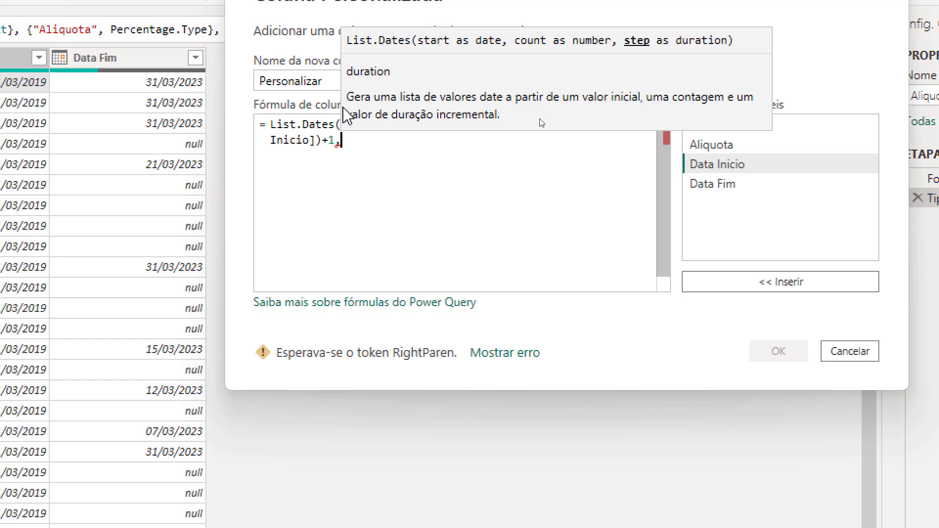
{"action": "type", "text": "#duration("}
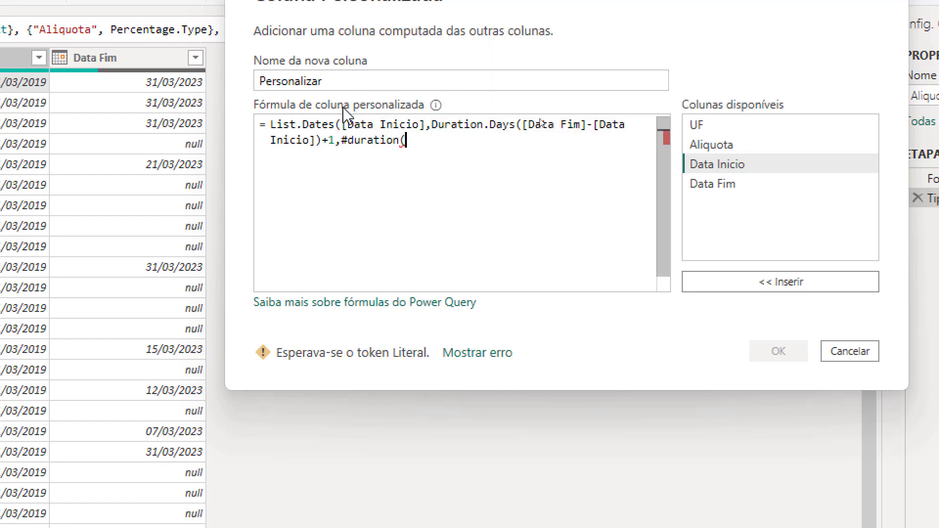
{"action": "type", "text": "x,x,x,x)"}
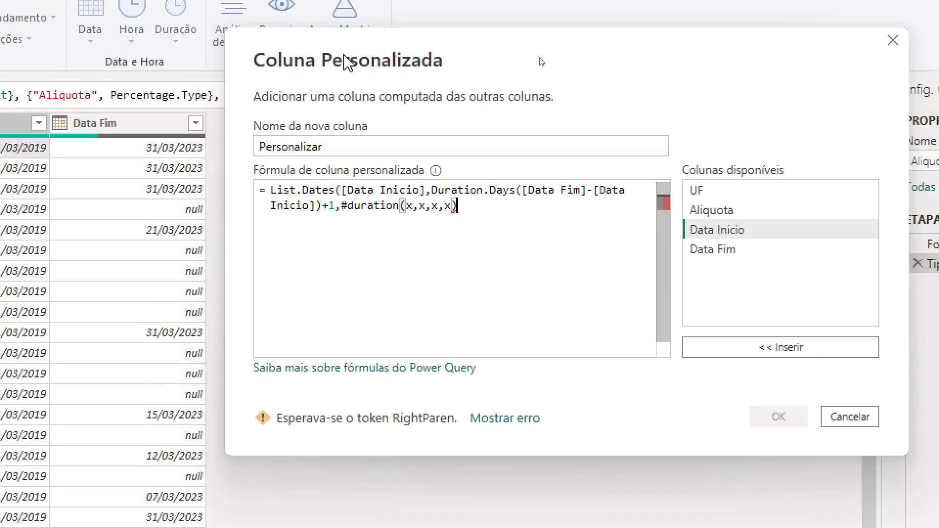
{"action": "double_click", "coordinate": [404, 206]}
{"action": "double_click", "coordinate": [408, 221]}
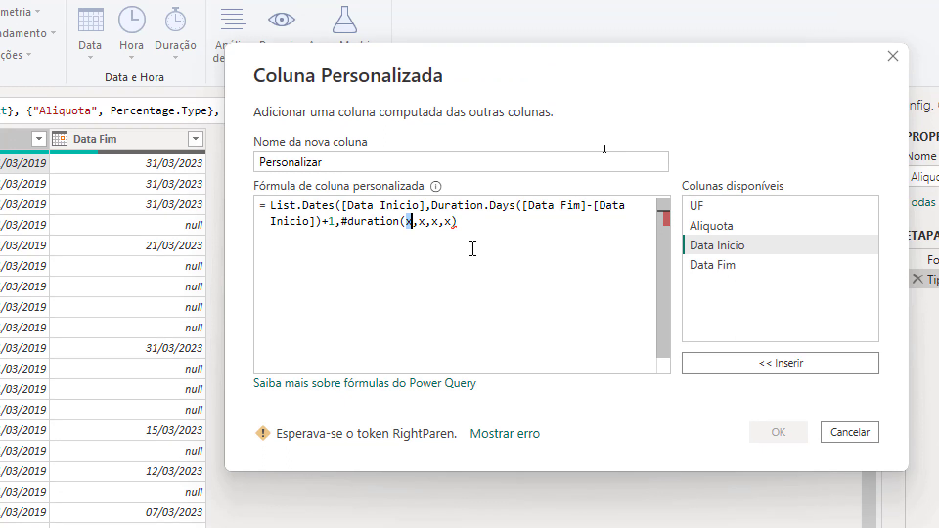
{"action": "key", "text": "Right"}
{"action": "key", "text": "Right"}
{"action": "key", "text": "Right"}
{"action": "key", "text": "Right"}
{"action": "key", "text": "Right"}
{"action": "key", "text": "Right"}
{"action": "key", "text": "Right"}
{"action": "key", "text": "Left"}
{"action": "key", "text": "Left"}
{"action": "key", "text": "Left"}
{"action": "key", "text": "Left"}
{"action": "key", "text": "Left"}
{"action": "key", "text": "Left"}
{"action": "key", "text": "Left"}
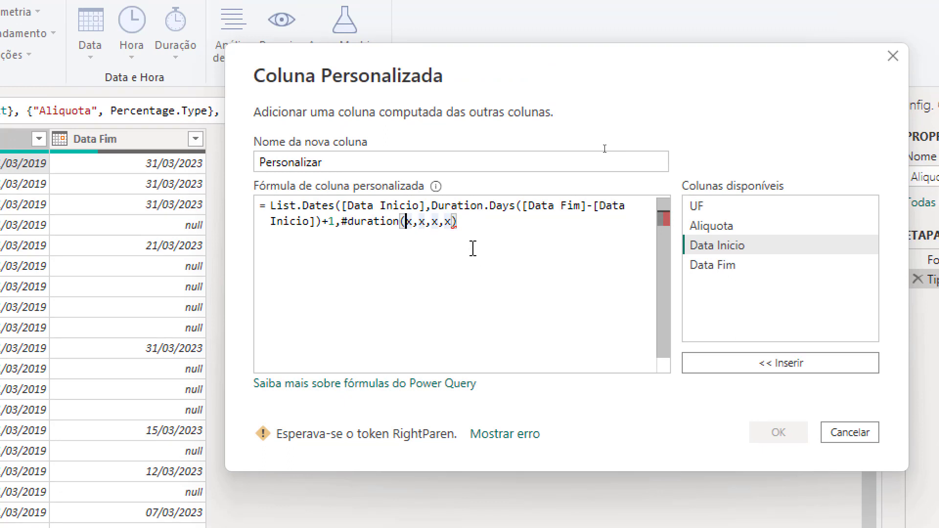
- Replace the duration placeholders with 1,0,0,0, close the List.Dates formula and create the custom column
{"action": "key", "text": "shift+Right"}
{"action": "key", "text": "shift+Right"}
{"action": "key", "text": "shift+Right"}
{"action": "key", "text": "shift+Right"}
{"action": "key", "text": "shift+Right"}
{"action": "key", "text": "shift+Right"}
{"action": "key", "text": "shift+Right"}
{"action": "type", "text": "1,0,0"}
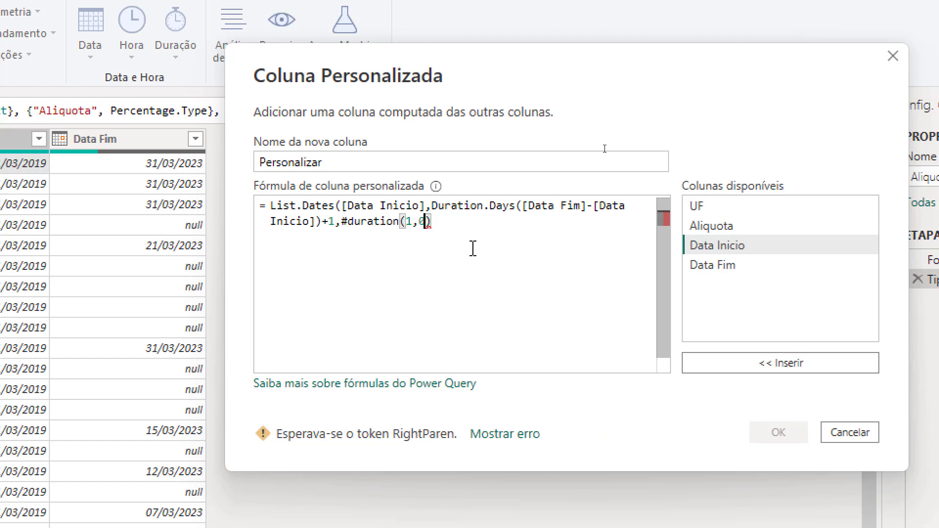
{"action": "type", "text": ",0"}
{"action": "left_click", "coordinate": [488, 236]}
{"action": "type", "text": ")"}
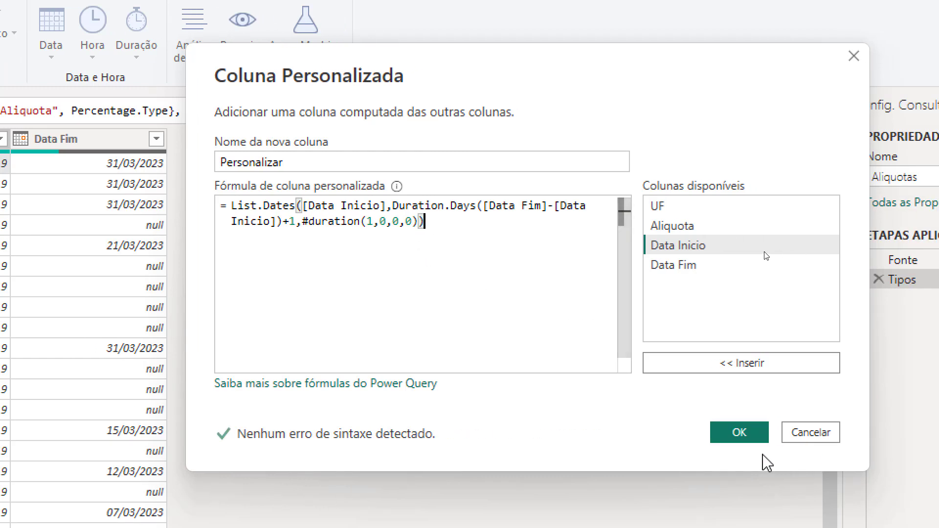
{"action": "left_click", "coordinate": [759, 431]}
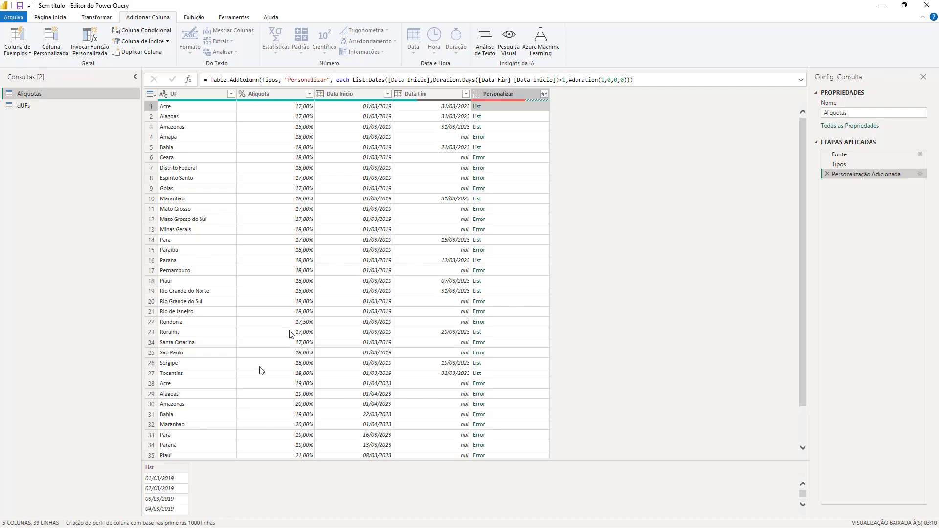
- Compare the list and error cells in the Personalizar column with their Data Inicio and Data Fim values
{"action": "left_click", "coordinate": [443, 106]}
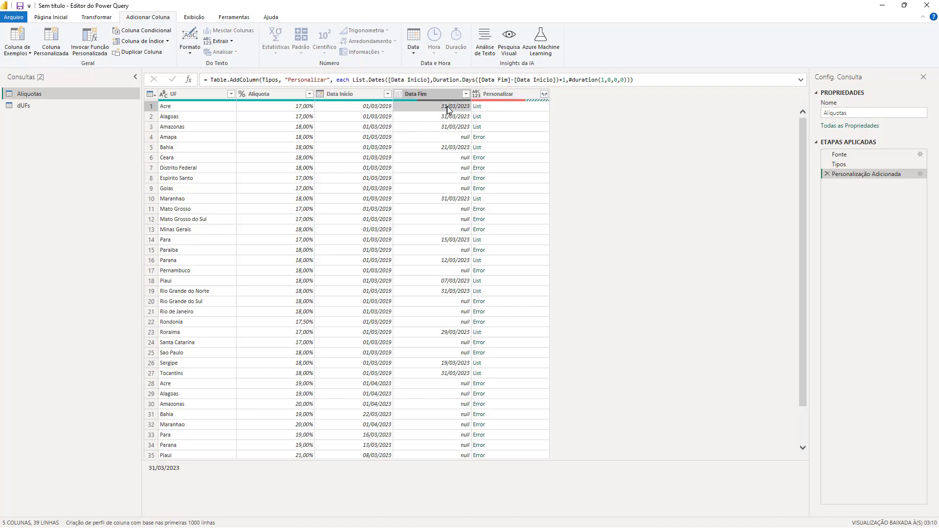
{"action": "left_click", "coordinate": [501, 108]}
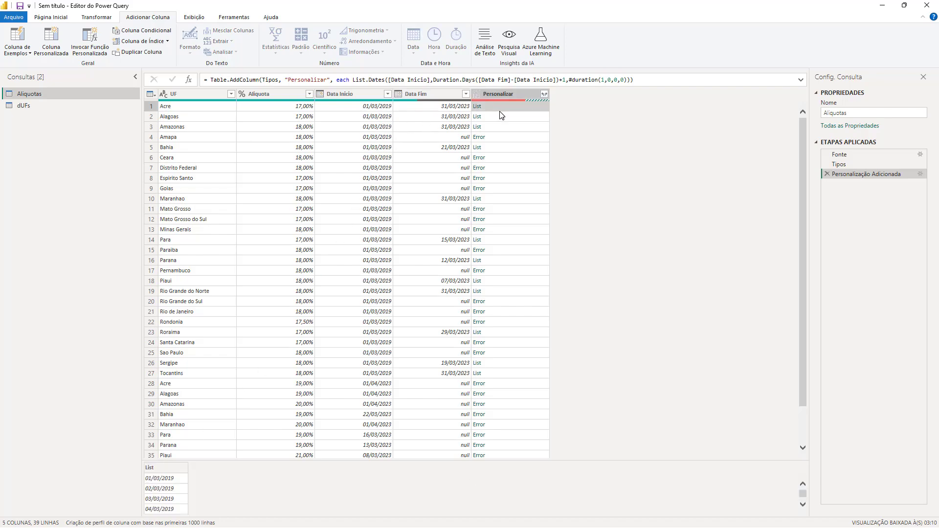
{"action": "left_click", "coordinate": [502, 138]}
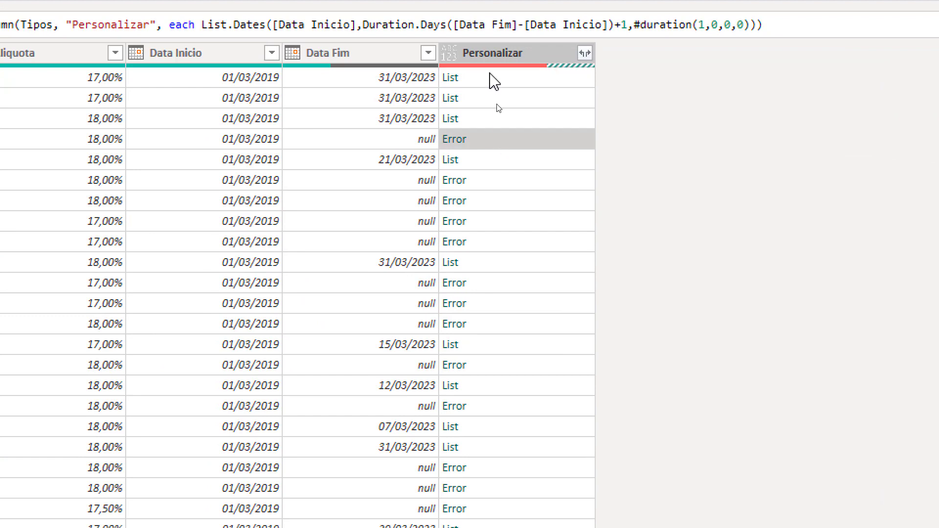
{"action": "left_click", "coordinate": [490, 76]}
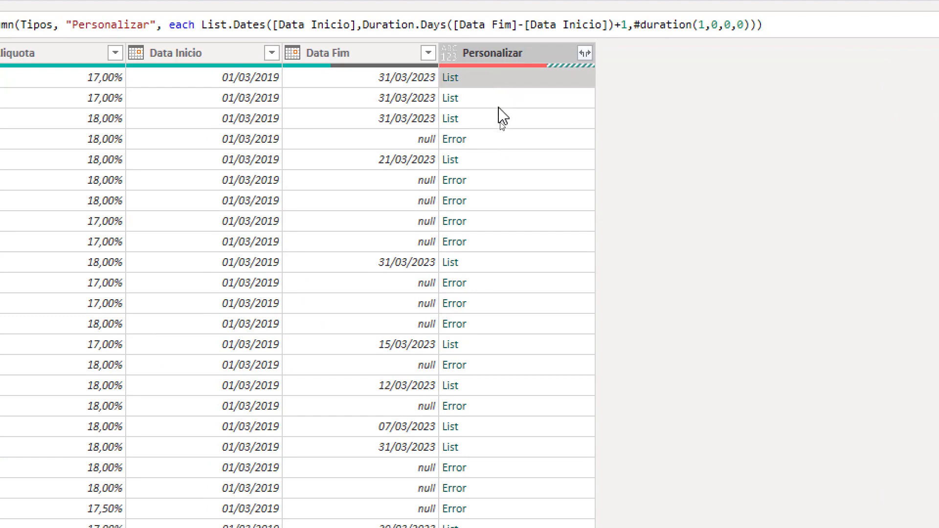
{"action": "left_click", "coordinate": [491, 141]}
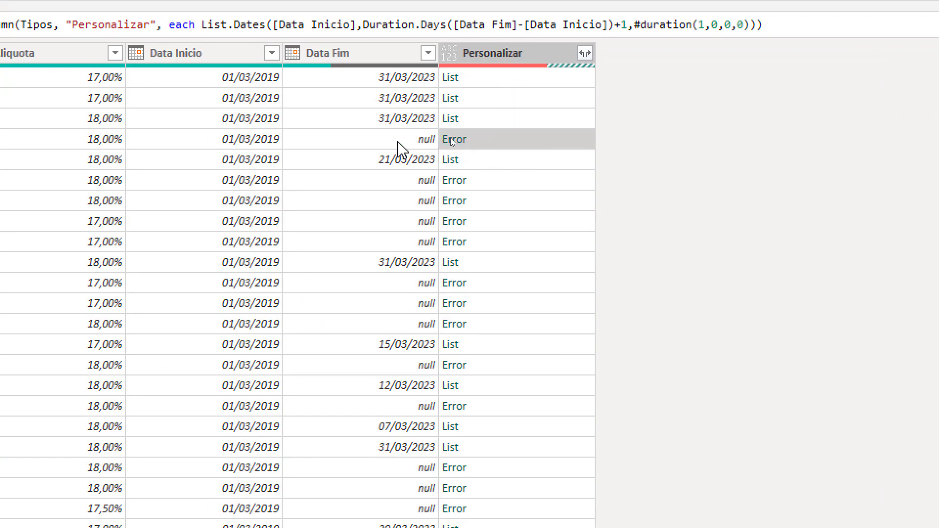
{"action": "key", "text": "ctrl+2"}
{"action": "mouse_move", "coordinate": [374, 148]}
{"action": "left_mouse_down"}
{"action": "mouse_move", "coordinate": [405, 140]}
{"action": "mouse_move", "coordinate": [442, 150]}
{"action": "left_mouse_up"}
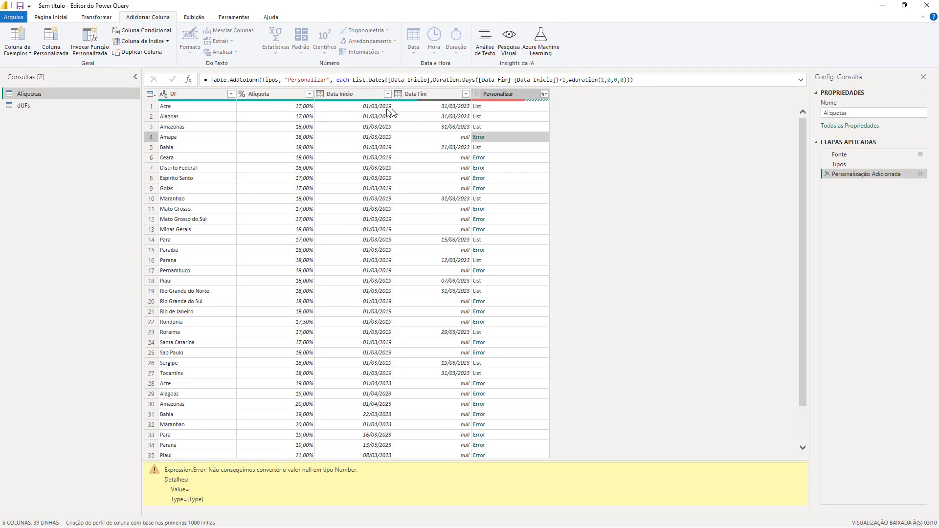
{"action": "left_click", "coordinate": [320, 84]}
{"action": "left_click", "coordinate": [409, 84], "text": "ctrl"}
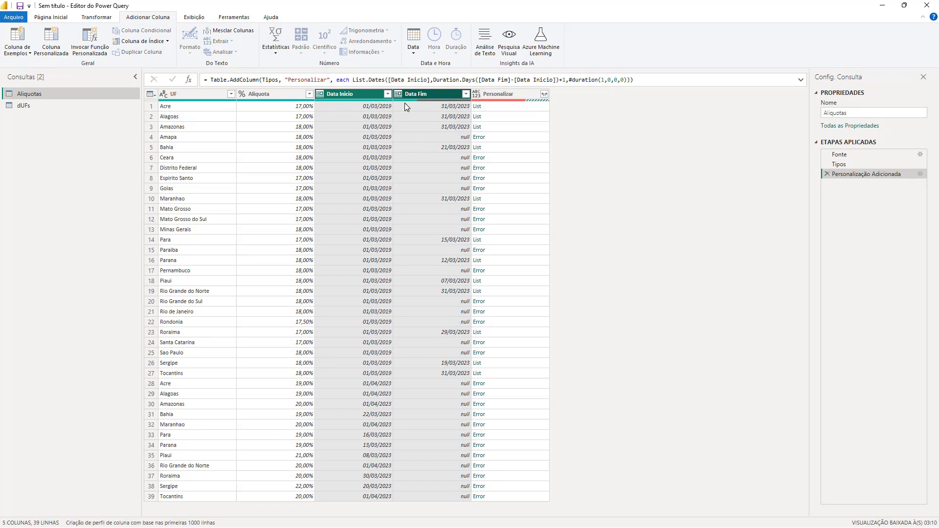
{"action": "left_click_drag", "start_coordinate": [493, 134], "coordinate": [515, 104]}
{"action": "left_click_drag", "start_coordinate": [461, 138], "coordinate": [414, 123]}
{"action": "key", "text": "Escape"}
{"action": "left_click_drag", "start_coordinate": [815, 171], "coordinate": [777, 161]}
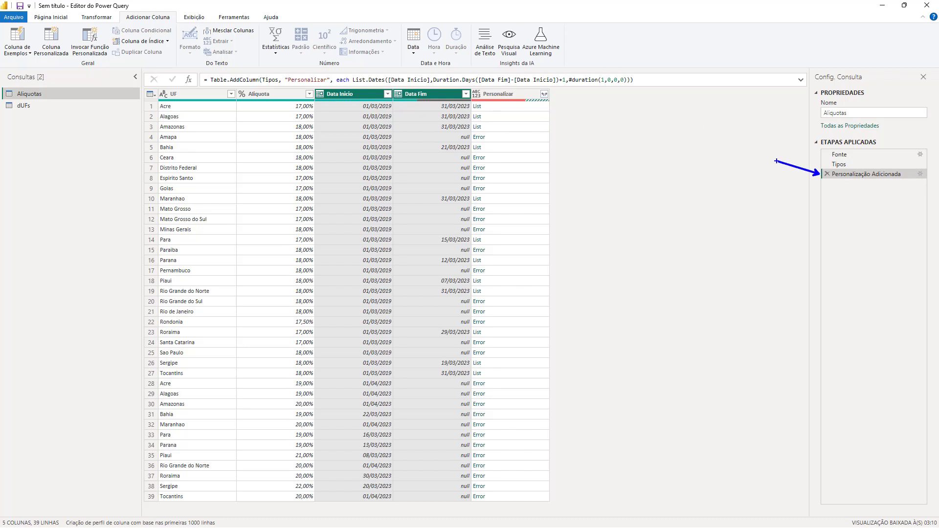
- Insert a new applied step directly after Tipos, before the custom column step
{"action": "left_click", "coordinate": [850, 165]}
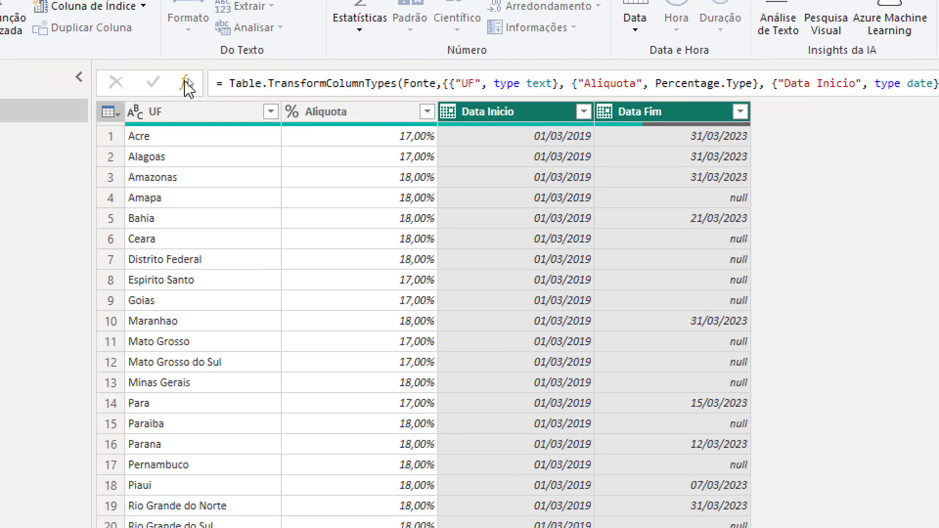
{"action": "left_click", "coordinate": [186, 84]}
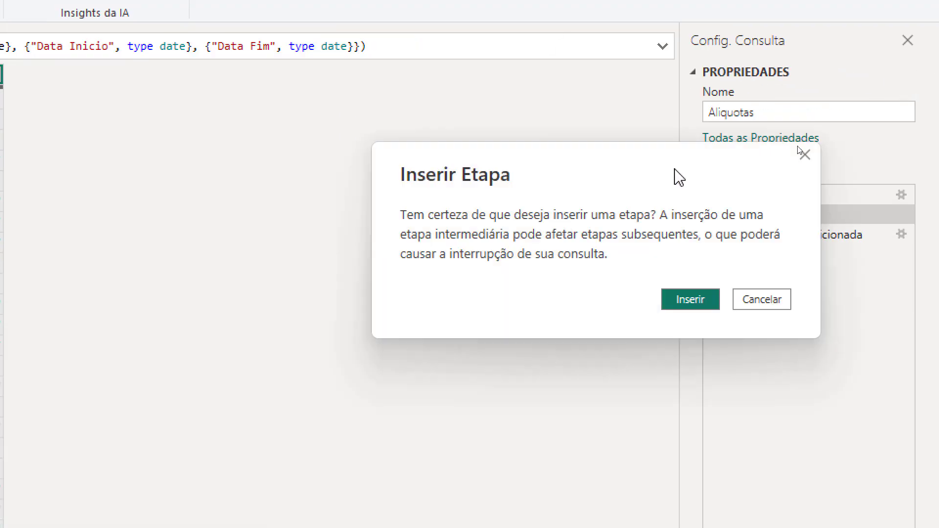
{"action": "left_click", "coordinate": [532, 285]}
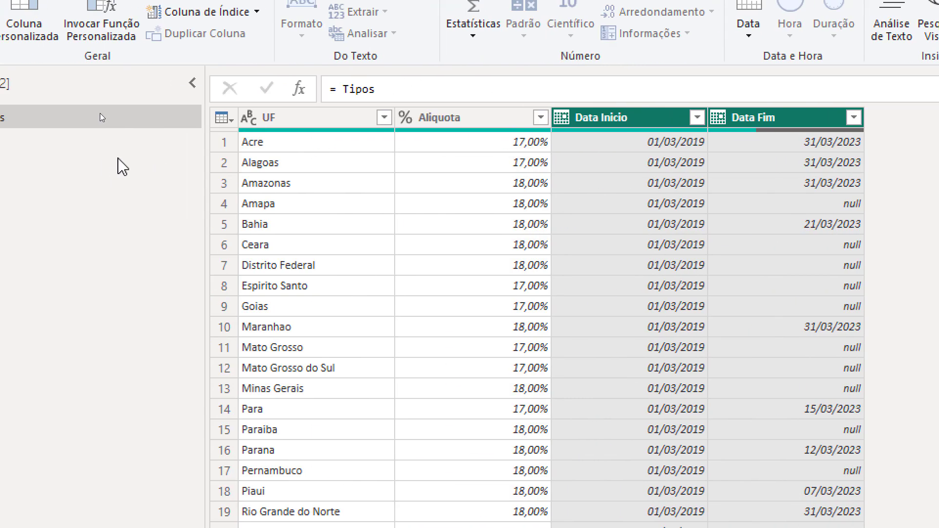
- Set the new step's formula to Tipos[Data Inicio] & Tipos[Data Fim] to combine both date columns into one list
{"action": "double_click", "coordinate": [5, 89]}
{"action": "key", "text": "Left"}
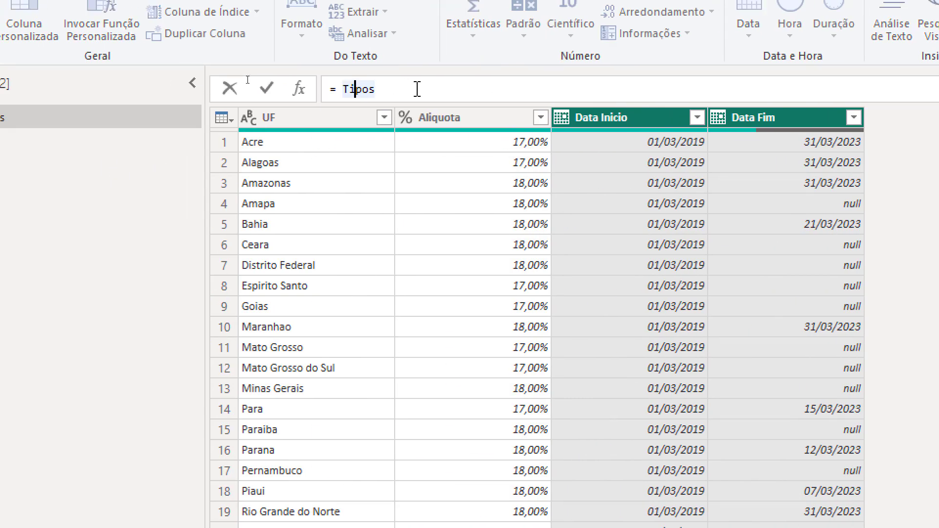
{"action": "key", "text": "End"}
{"action": "type", "text": "[Data Inicio"}
{"action": "key", "text": "End"}
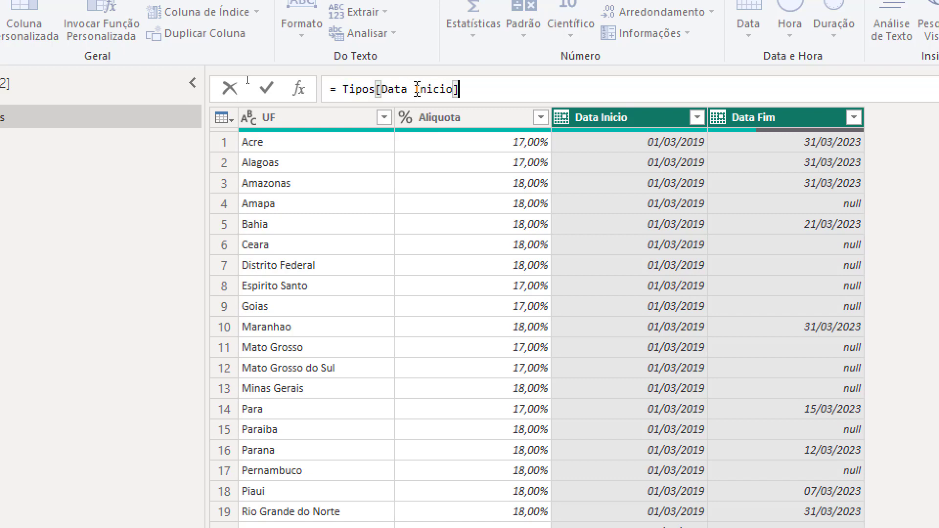
{"action": "type", "text": "& Tipo"}
{"action": "type", "text": "s[Data Fim"}
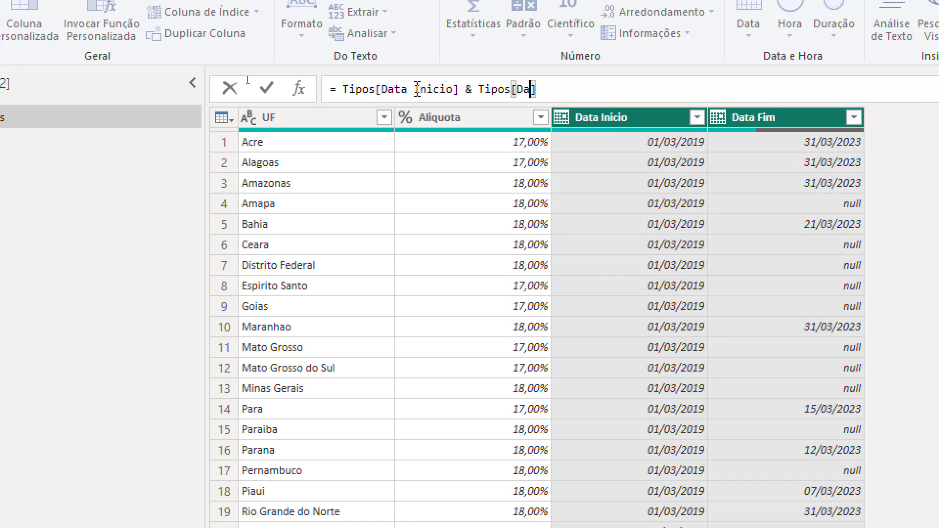
{"action": "key", "text": "End"}
{"action": "key", "text": "Return"}
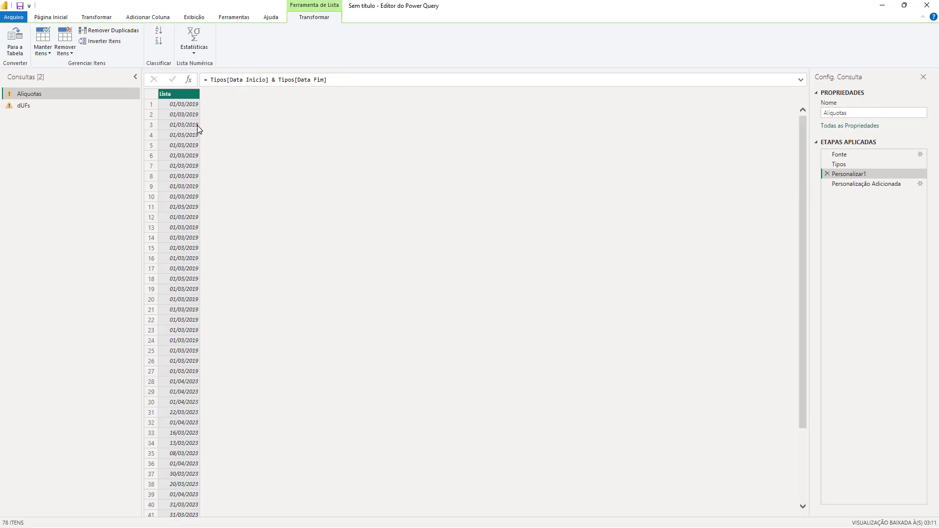
- Wrap the combined date list in List.Max to return its latest date
{"action": "left_click", "coordinate": [213, 80]}
{"action": "type", "text": "List"}
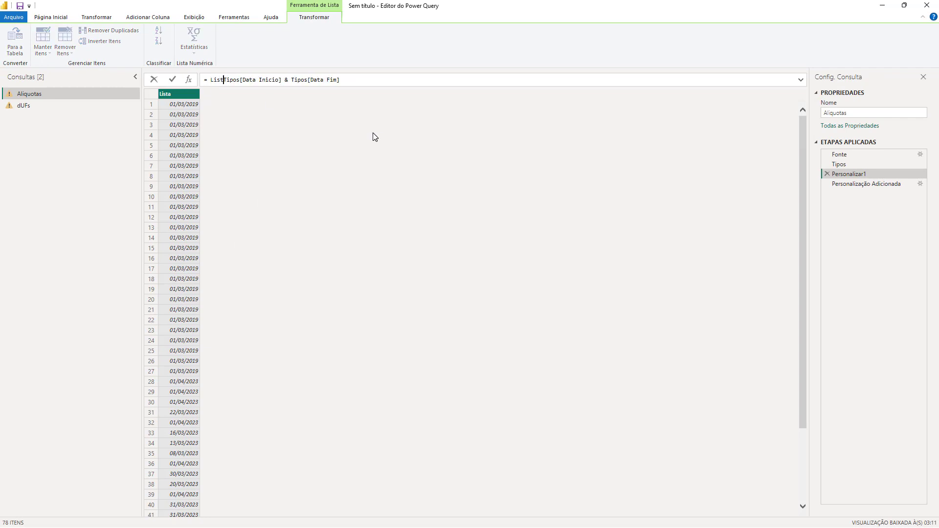
{"action": "type", "text": ".Max("}
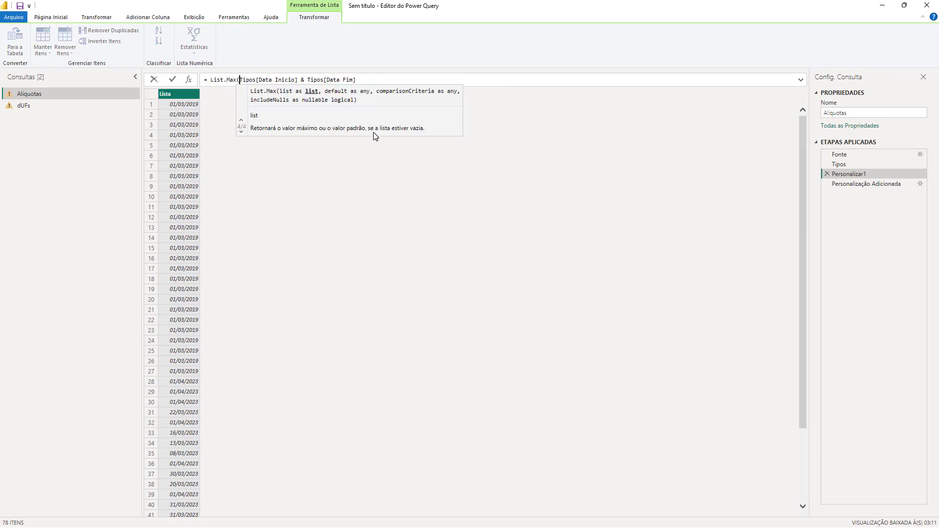
{"action": "key", "text": "Return"}
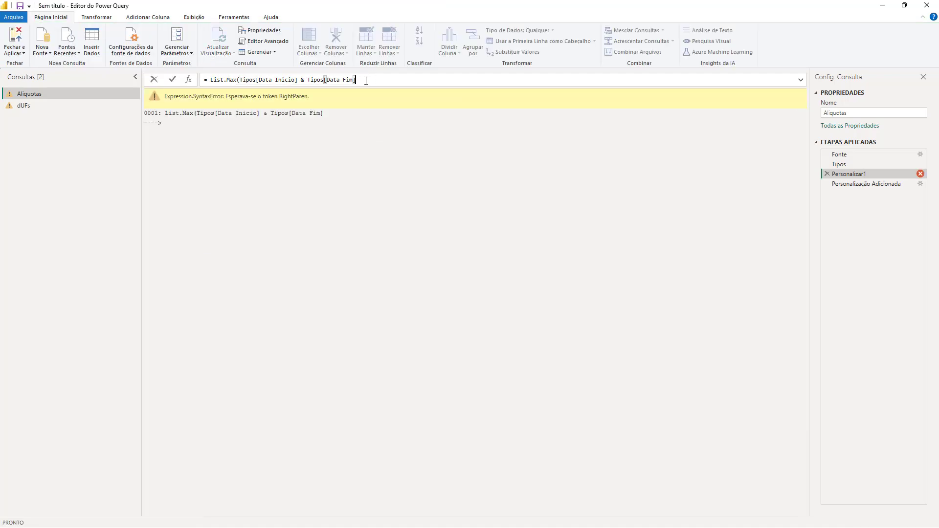
{"action": "type", "text": ")"}
{"action": "key", "text": "Return"}
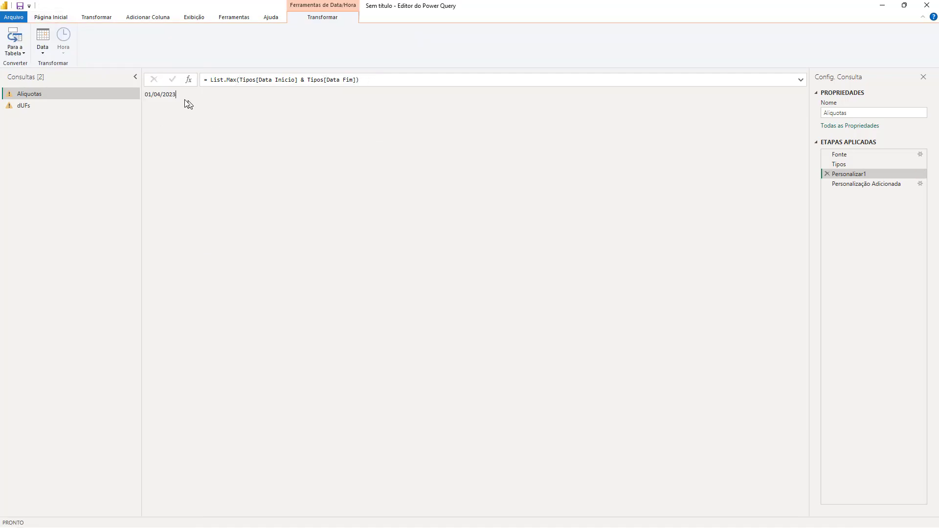
{"action": "left_click_drag", "start_coordinate": [177, 94], "coordinate": [144, 95]}
- Wrap the List.Max expression in Date.EndOfYear to get the last day of that year
{"action": "left_click", "coordinate": [210, 83]}
{"action": "type", "text": "D"}
{"action": "type", "text": "ate.E"}
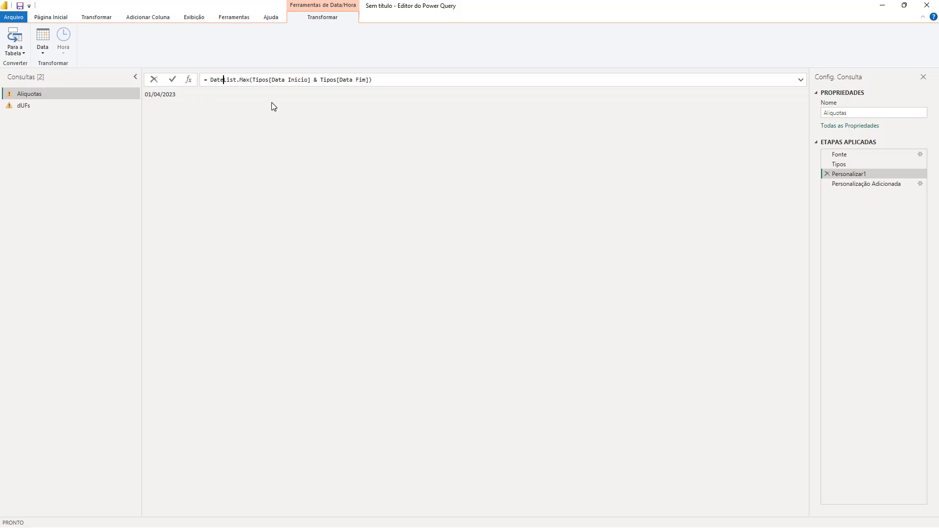
{"action": "type", "text": "ndOf"}
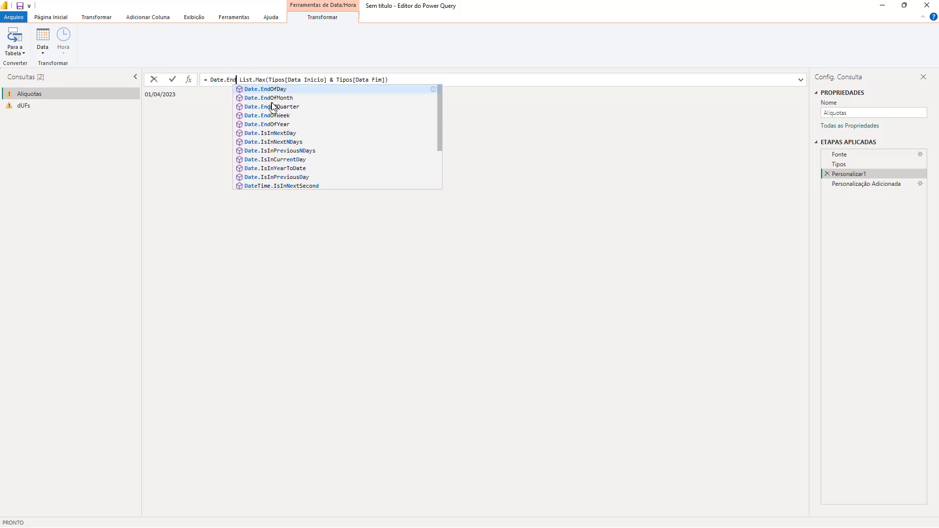
{"action": "type", "text": "Year"}
{"action": "key", "text": "Tab"}
{"action": "type", "text": "("}
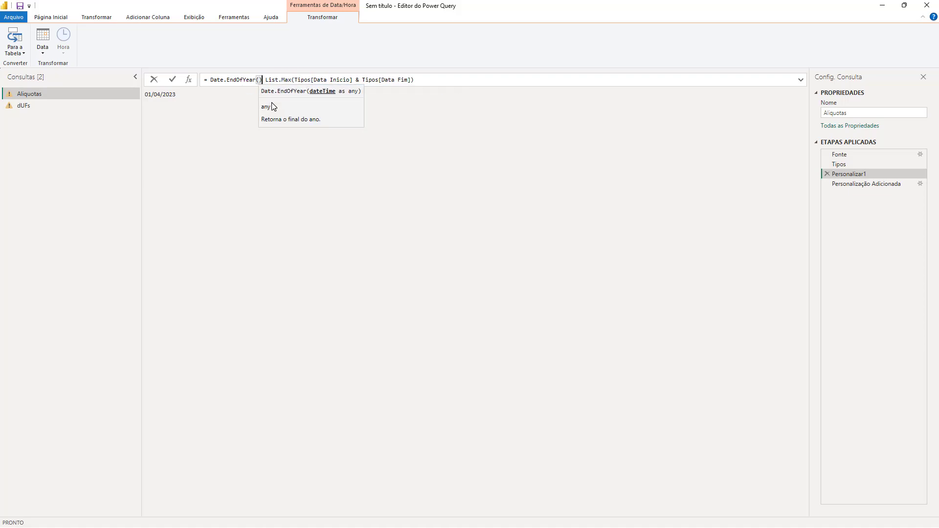
{"action": "key", "text": "End"}
{"action": "type", "text": ")"}
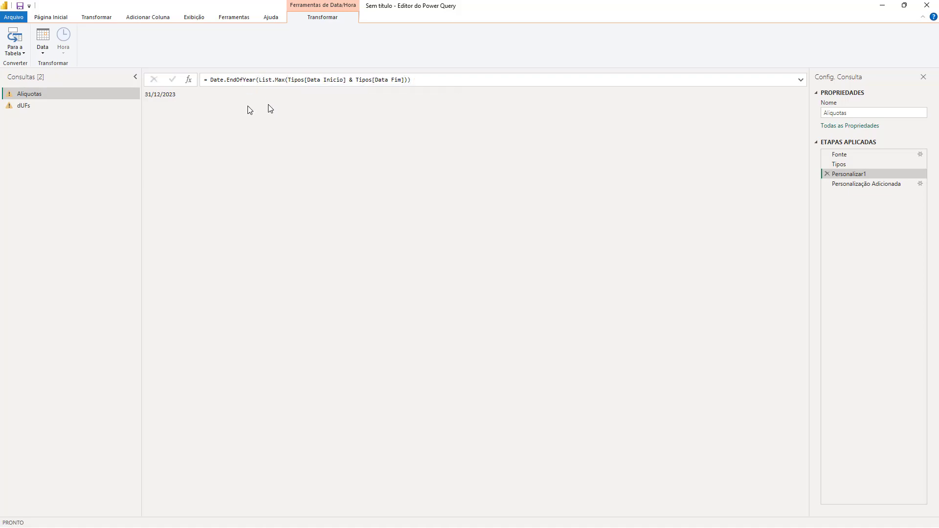
{"action": "left_click", "coordinate": [148, 96]}
- Rename the applied step Personalizar1 as DataMax
{"action": "left_click", "coordinate": [873, 183]}
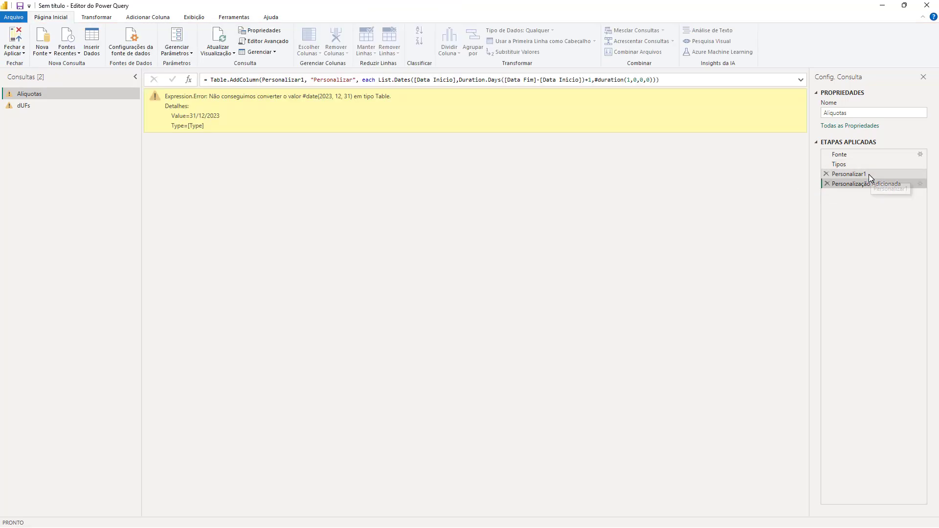
{"action": "left_click", "coordinate": [869, 174]}
{"action": "key", "text": "F2"}
{"action": "type", "text": "Da"}
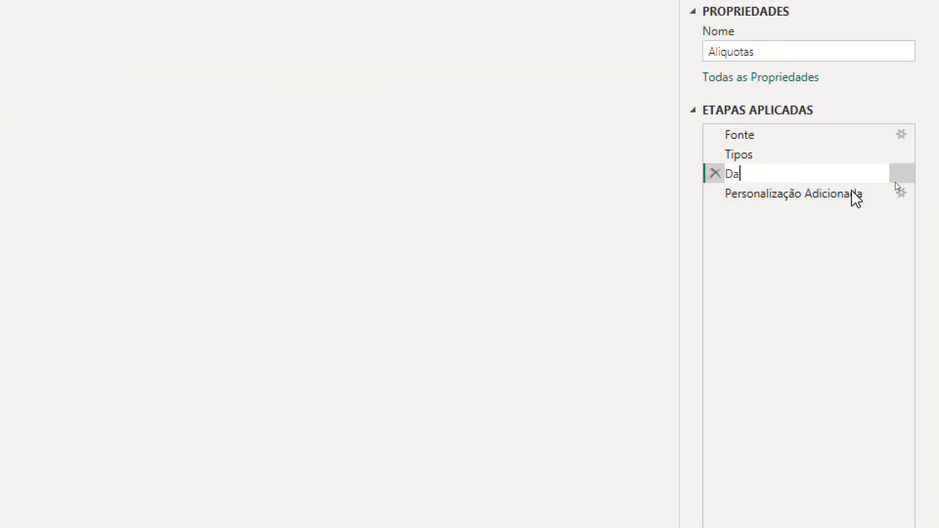
{"action": "type", "text": "taMax"}
{"action": "double_click", "coordinate": [851, 174]}
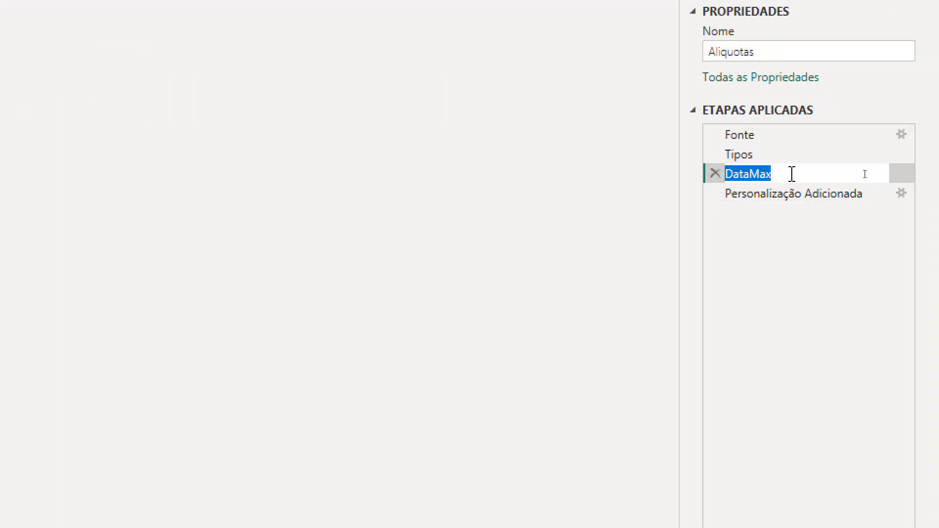
{"action": "key", "text": "Return"}
- Examine how the custom column step refers to the preceding applied steps, comparing it with the Tipos table
{"action": "left_click", "coordinate": [784, 196]}
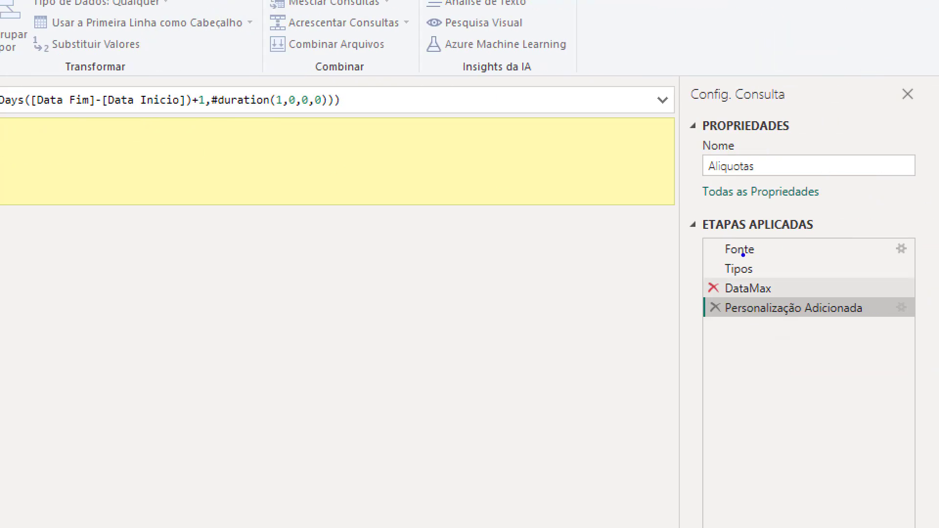
{"action": "left_click_drag", "start_coordinate": [718, 252], "coordinate": [735, 278]}
{"action": "left_click_drag", "start_coordinate": [728, 318], "coordinate": [712, 336]}
{"action": "mouse_move", "coordinate": [721, 282]}
{"action": "left_mouse_down"}
{"action": "mouse_move", "coordinate": [679, 291]}
{"action": "mouse_move", "coordinate": [713, 311]}
{"action": "mouse_move", "coordinate": [707, 306]}
{"action": "left_mouse_up"}
{"action": "key", "text": "Escape"}
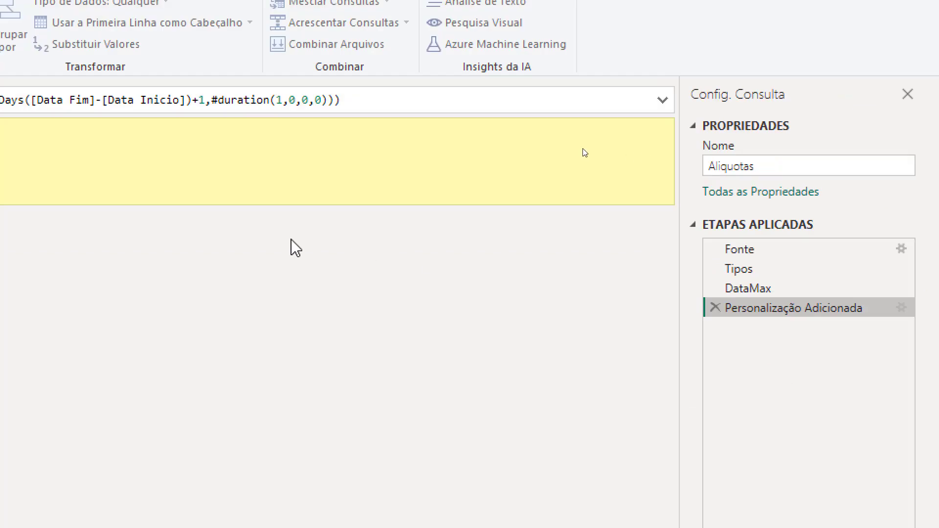
{"action": "double_click", "coordinate": [415, 100]}
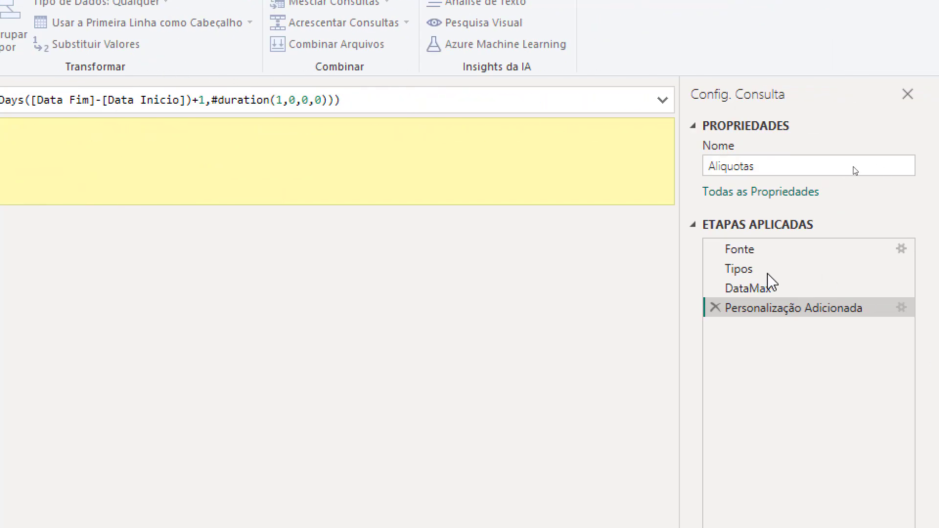
{"action": "left_click", "coordinate": [748, 269]}
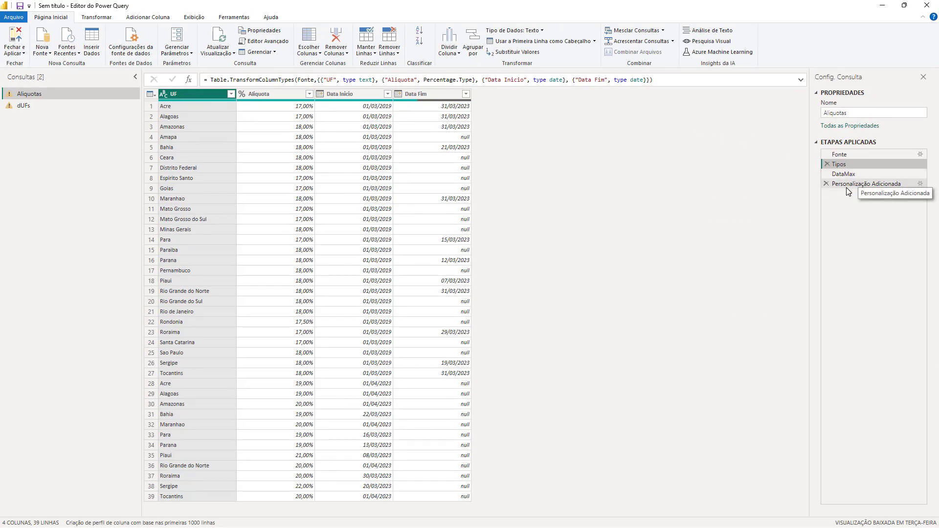
{"action": "left_click", "coordinate": [866, 184]}
{"action": "left_click", "coordinate": [842, 165]}
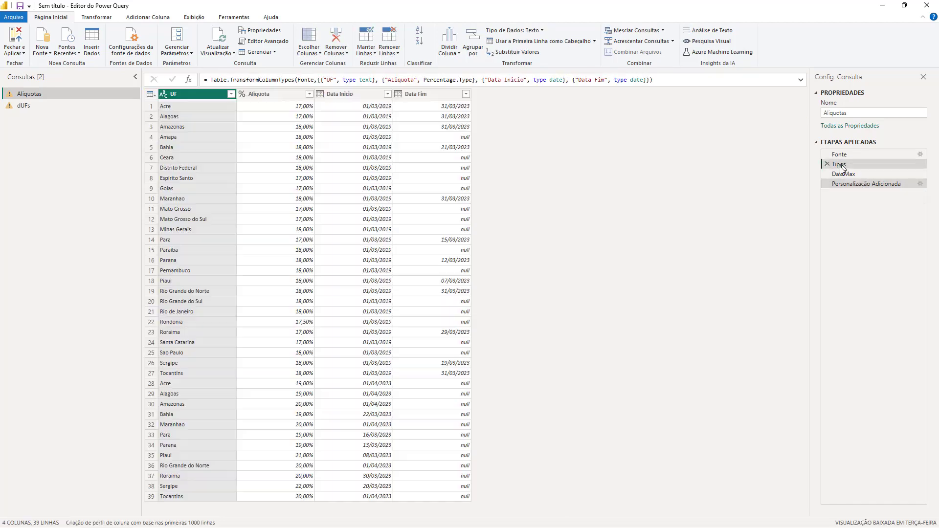
- Replace DataMax with Tipos as the source table in the custom column step's Table.AddColumn formula
{"action": "left_click", "coordinate": [849, 185]}
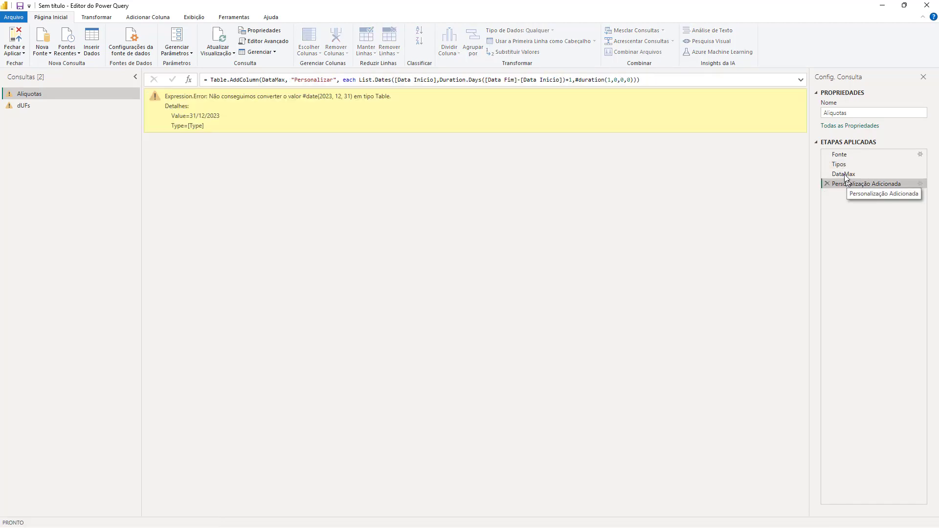
{"action": "double_click", "coordinate": [277, 80]}
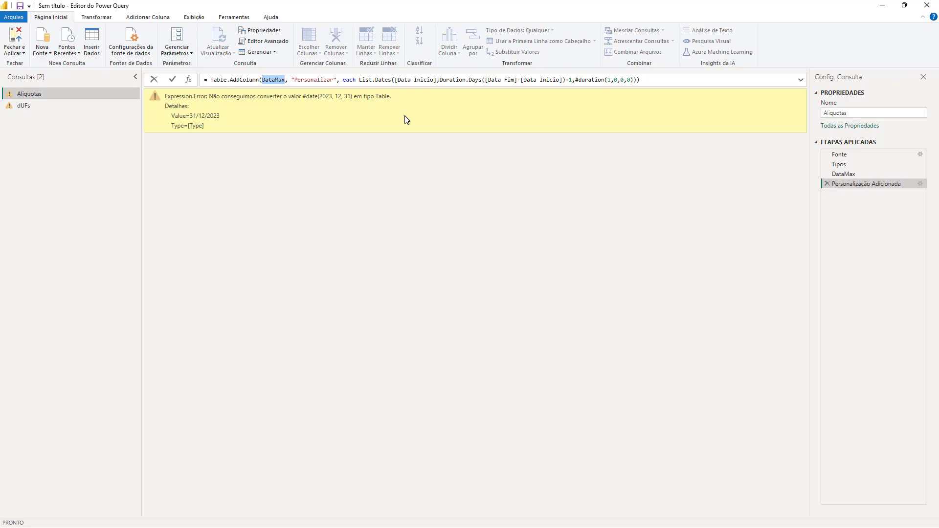
{"action": "type", "text": "Tipos"}
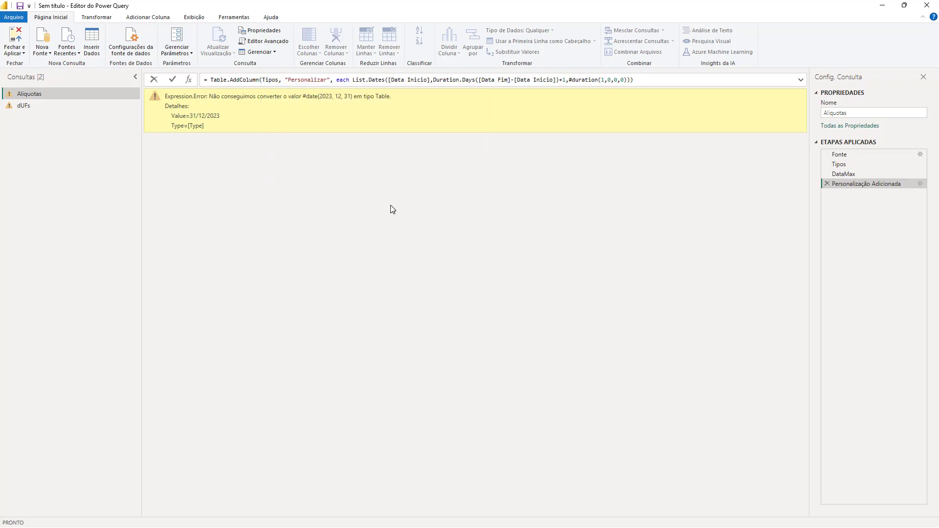
{"action": "key", "text": "Return"}
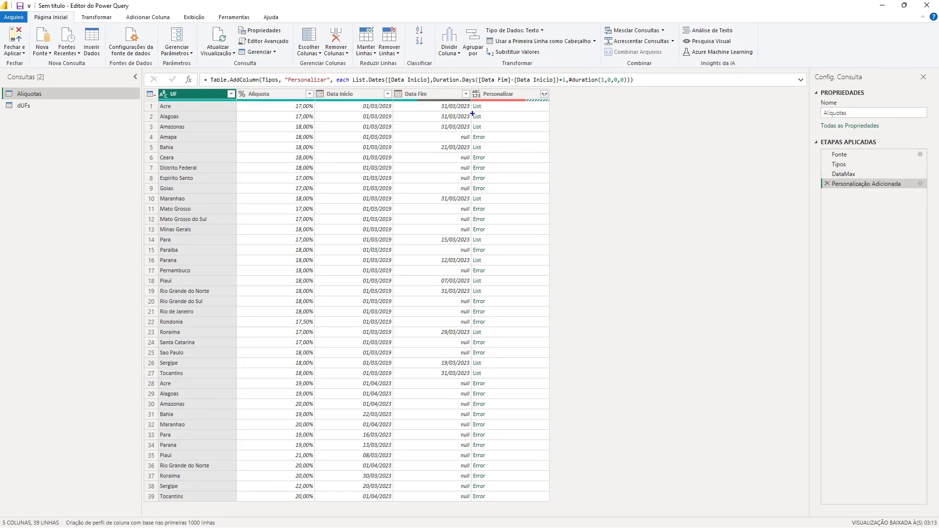
{"action": "left_click_drag", "start_coordinate": [826, 183], "coordinate": [788, 178]}
{"action": "left_click", "coordinate": [862, 165]}
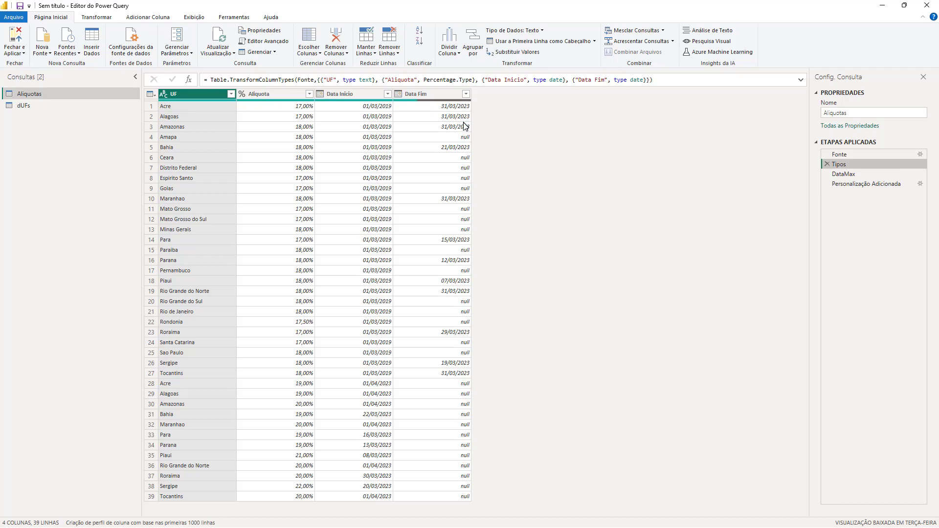
{"action": "mouse_move", "coordinate": [447, 130]}
{"action": "left_mouse_down"}
{"action": "mouse_move", "coordinate": [475, 146]}
{"action": "mouse_move", "coordinate": [479, 138]}
{"action": "left_mouse_up"}
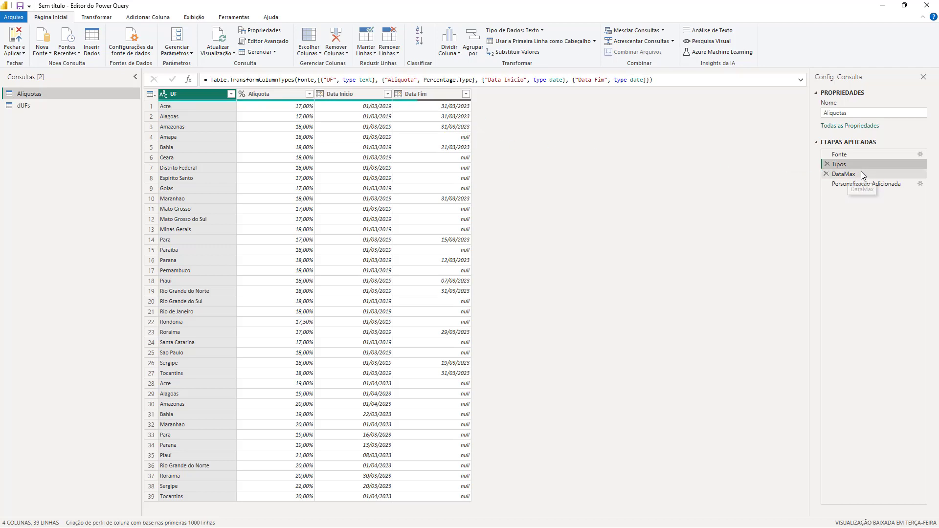
{"action": "left_click", "coordinate": [838, 185]}
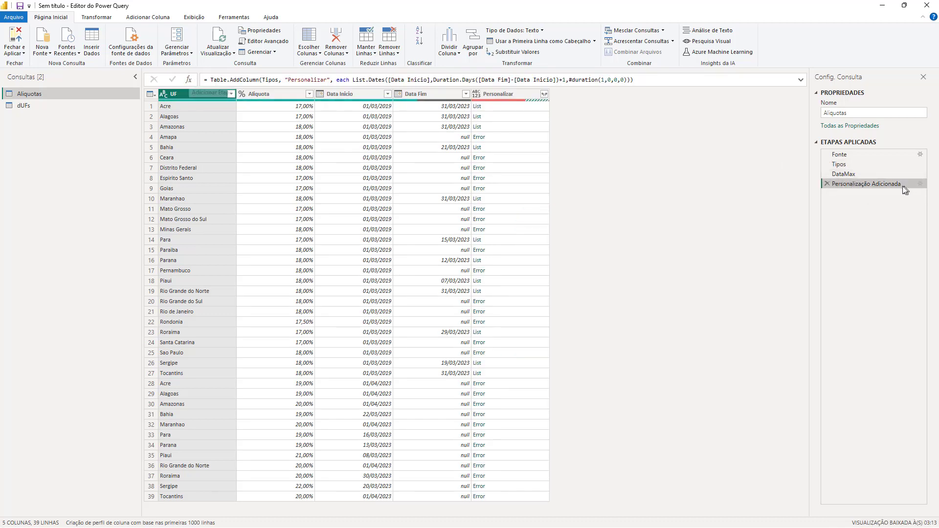
- Insert a new step after DataMax and set its formula to Tipos
{"action": "left_click", "coordinate": [858, 175]}
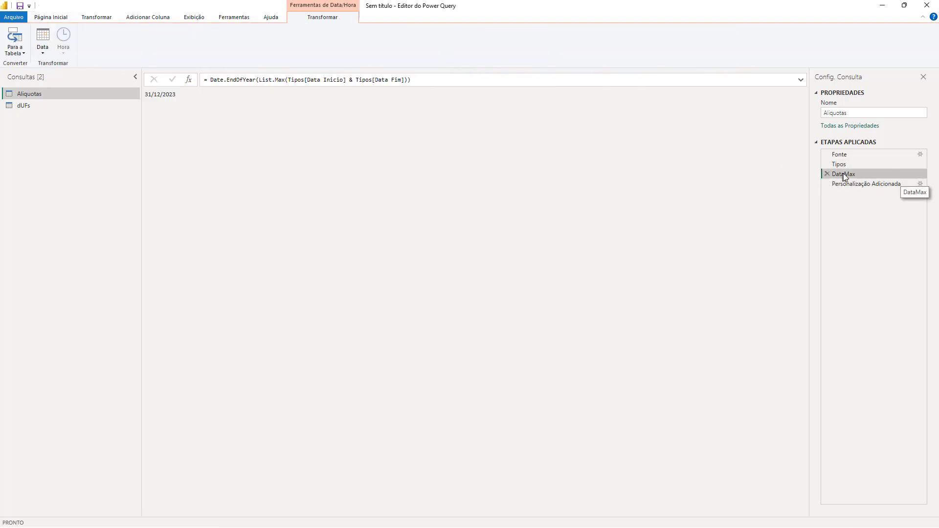
{"action": "left_click", "coordinate": [188, 80]}
{"action": "left_click", "coordinate": [514, 295]}
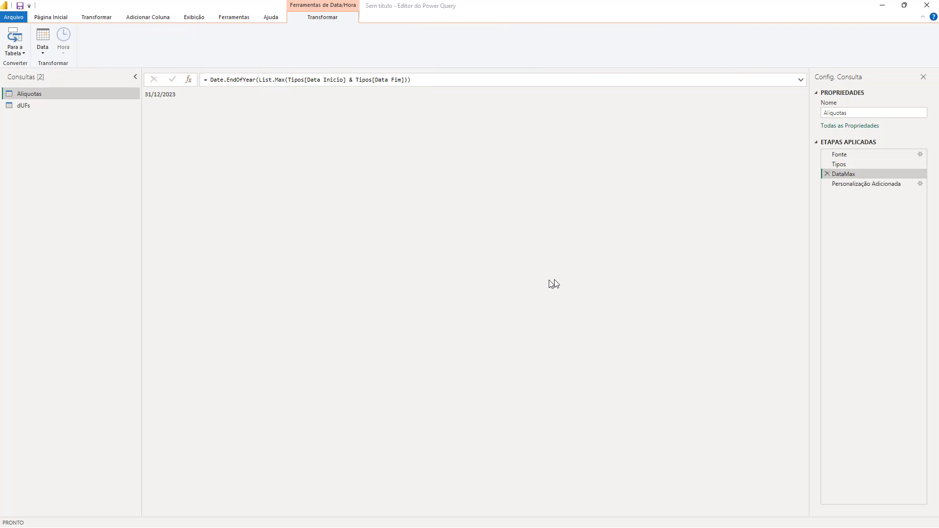
{"action": "double_click", "coordinate": [230, 80]}
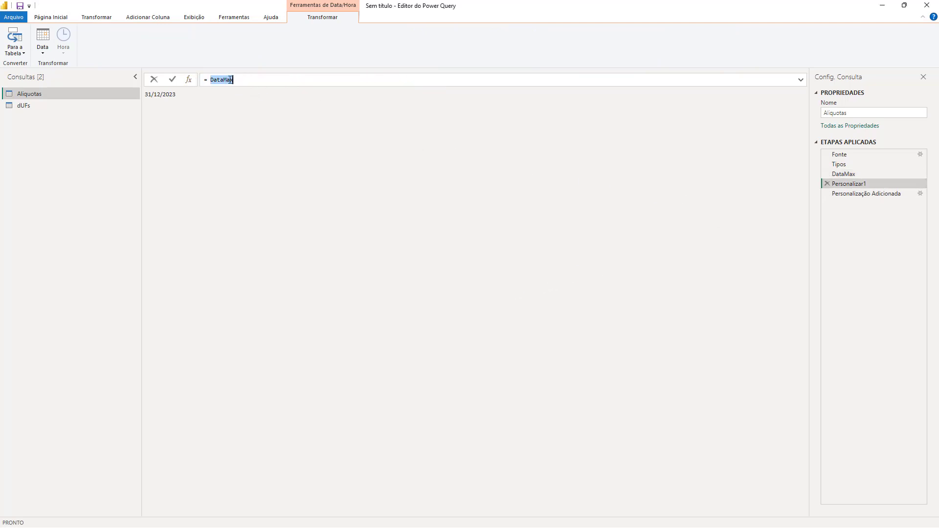
{"action": "type", "text": "Tipos"}
{"action": "key", "text": "Return"}
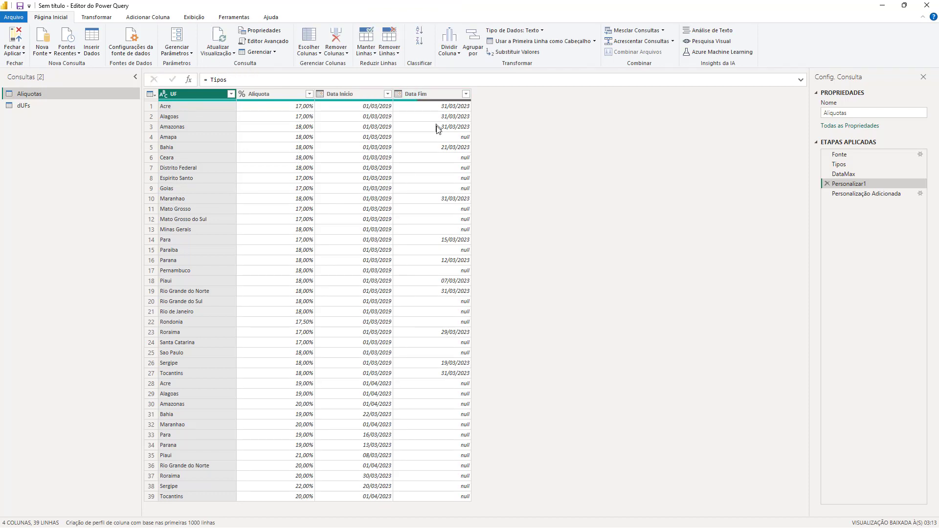
- Examine the null end dates in the Data Fim column of the Aliquotas query
{"action": "left_click", "coordinate": [456, 137]}
{"action": "left_click", "coordinate": [453, 157]}
{"action": "left_click", "coordinate": [450, 168]}
{"action": "left_click", "coordinate": [449, 179]}
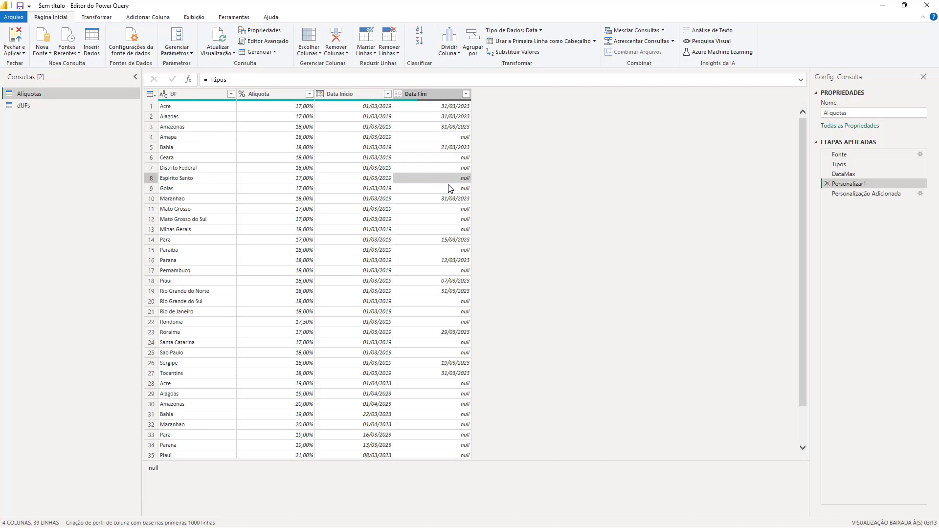
{"action": "left_click", "coordinate": [447, 188]}
{"action": "left_click", "coordinate": [444, 208]}
{"action": "left_click", "coordinate": [441, 219]}
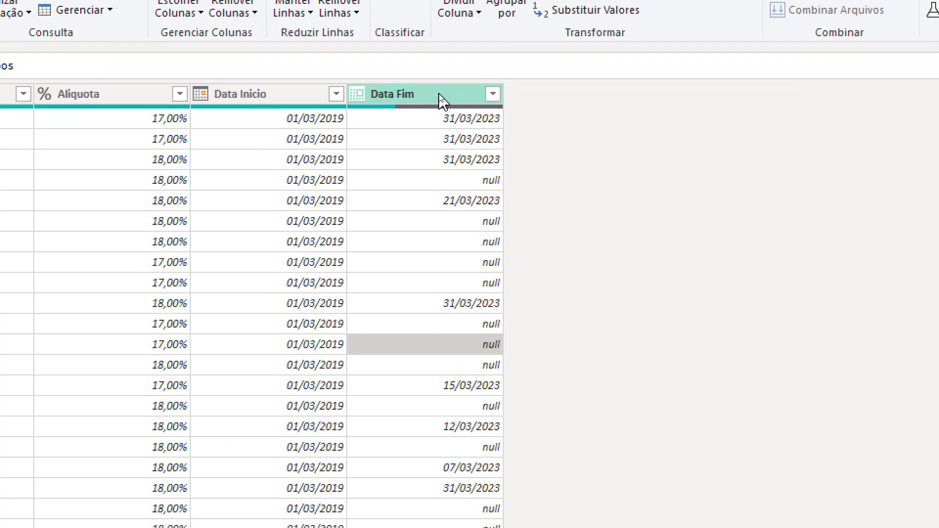
- Insert an intermediate step that replaces null values in the Data Fim column with the date 01/01/2020
{"action": "right_click", "coordinate": [440, 96]}
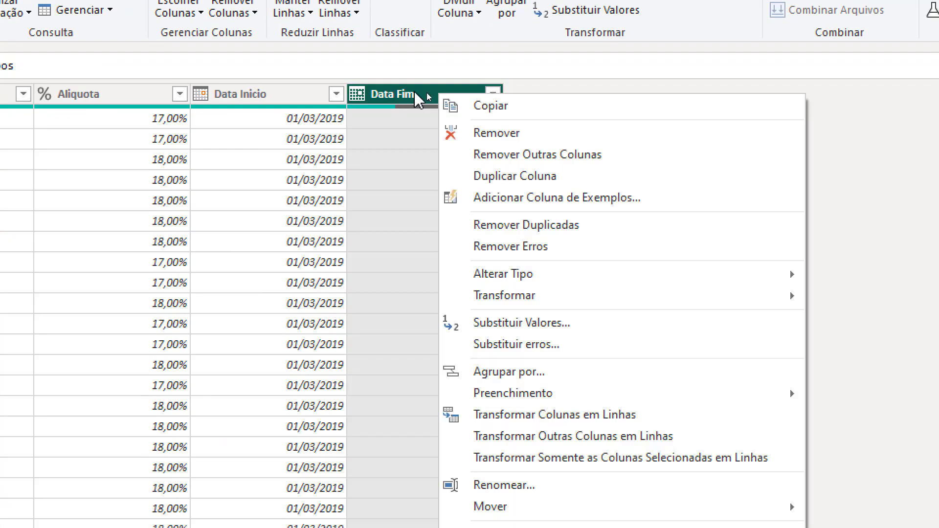
{"action": "left_click", "coordinate": [569, 335]}
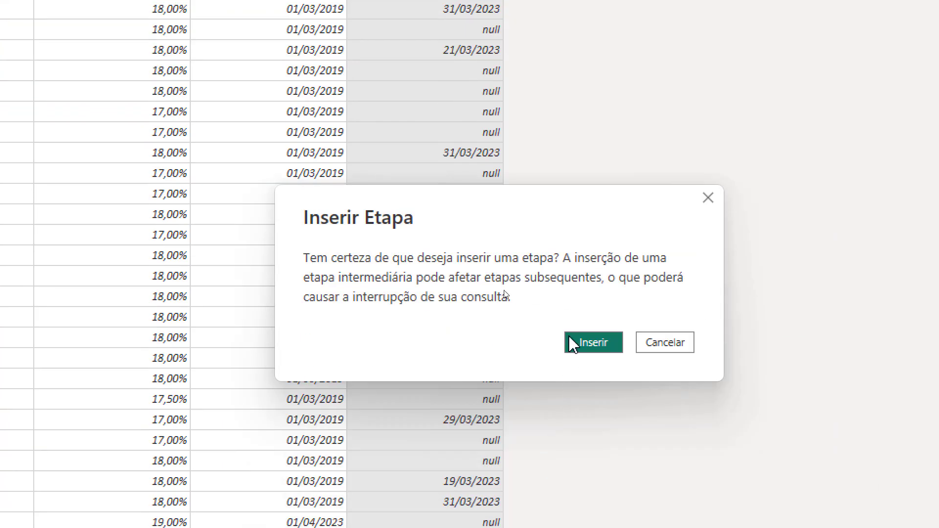
{"action": "left_click", "coordinate": [572, 491]}
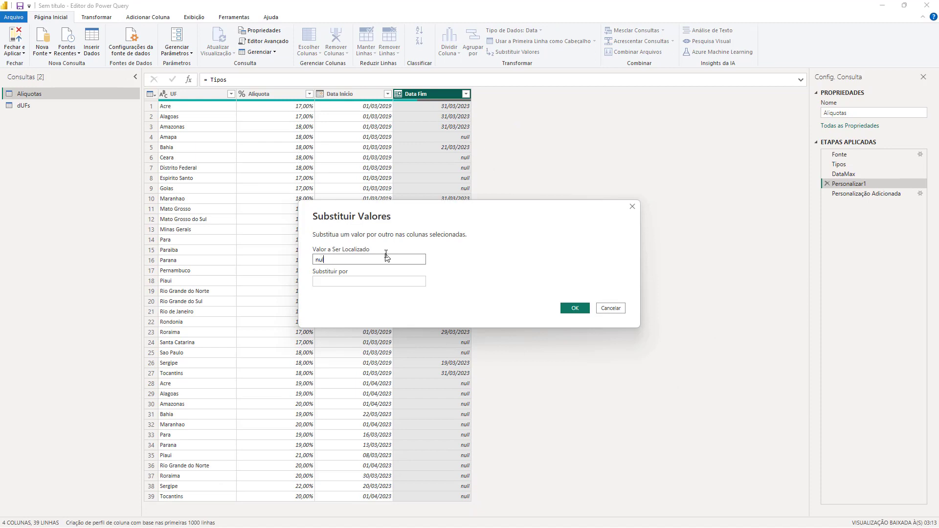
{"action": "key", "text": "Tab"}
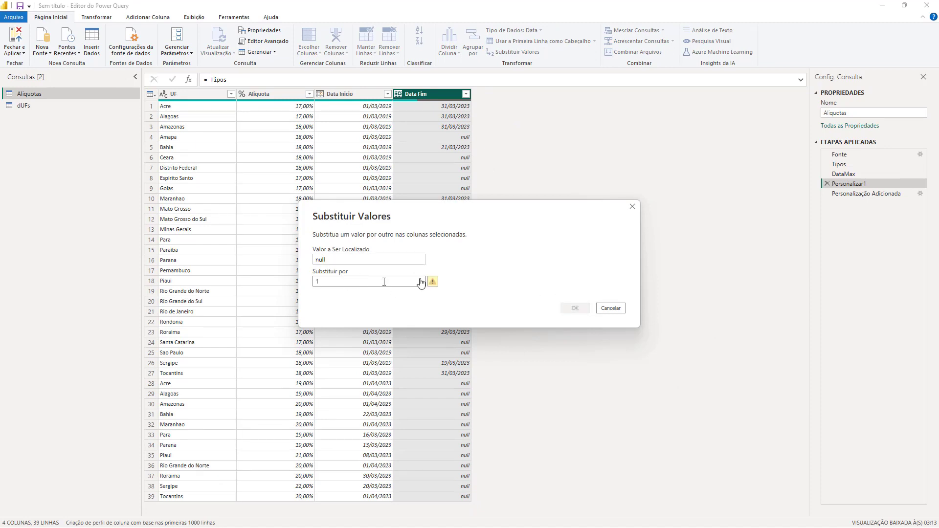
{"action": "type", "text": "aa"}
{"action": "left_click", "coordinate": [568, 304]}
{"action": "left_click_drag", "start_coordinate": [365, 282], "coordinate": [286, 289]}
{"action": "type", "text": "#dat"}
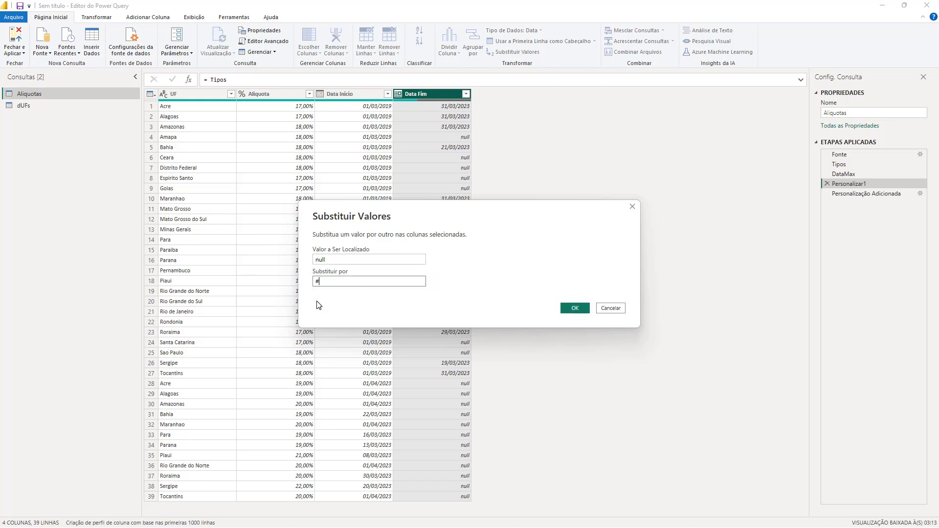
{"action": "type", "text": "e"}
{"action": "key", "text": "BackSpace"}
{"action": "left_click", "coordinate": [573, 308]}
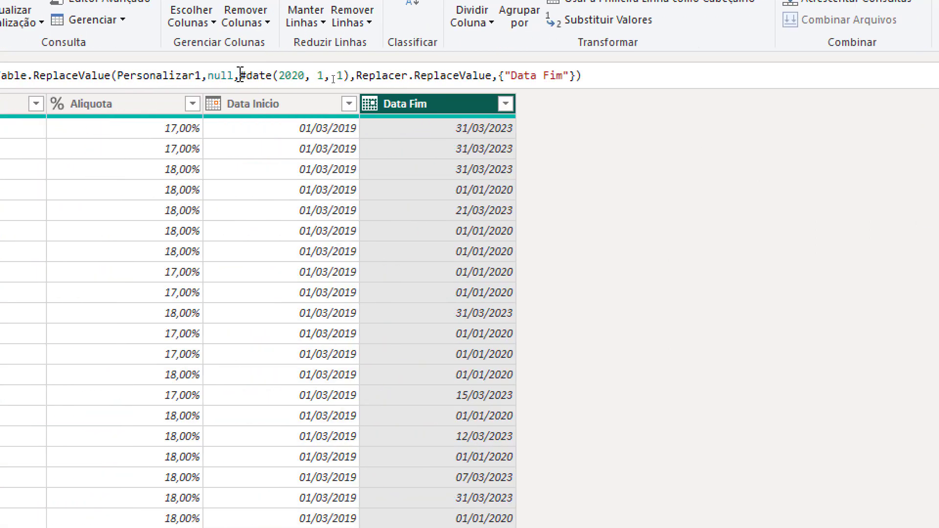
- Replace #date(2020, 1, 1) with DataMax in the Table.ReplaceValue formula
{"action": "left_click_drag", "start_coordinate": [241, 73], "coordinate": [351, 73]}
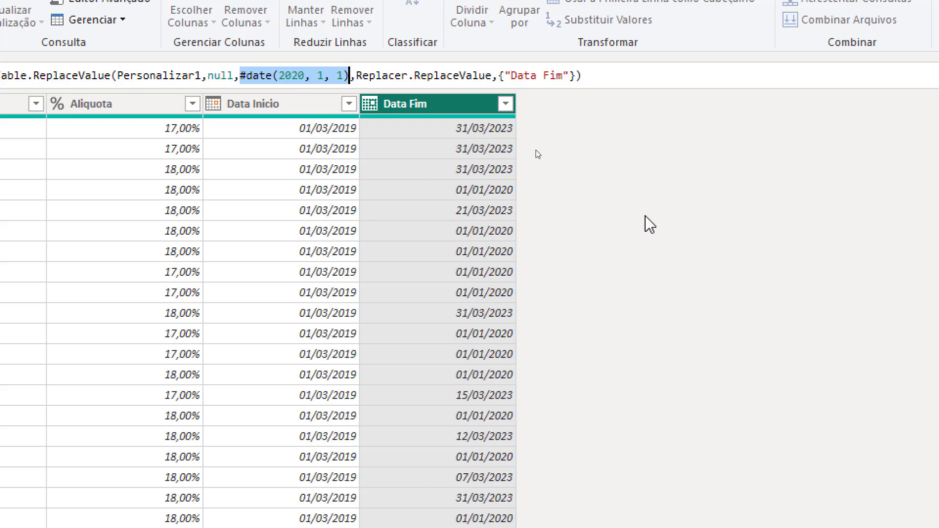
{"action": "key", "text": "Delete"}
{"action": "type", "text": "DataMax"}
{"action": "key", "text": "Return"}
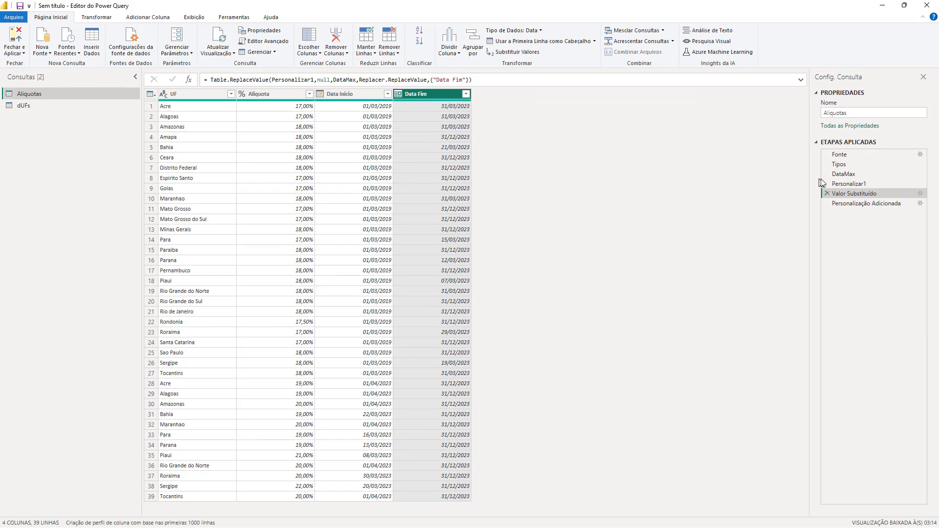
- Rename the Valor Substituído step as SubstituirNulosPelaDataMax and copy the new name
{"action": "left_click", "coordinate": [866, 201]}
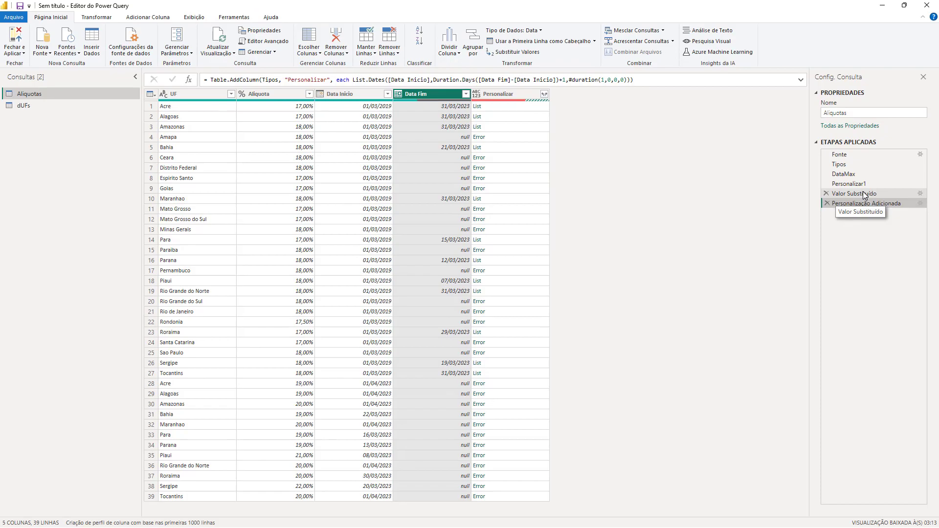
{"action": "left_click", "coordinate": [865, 194]}
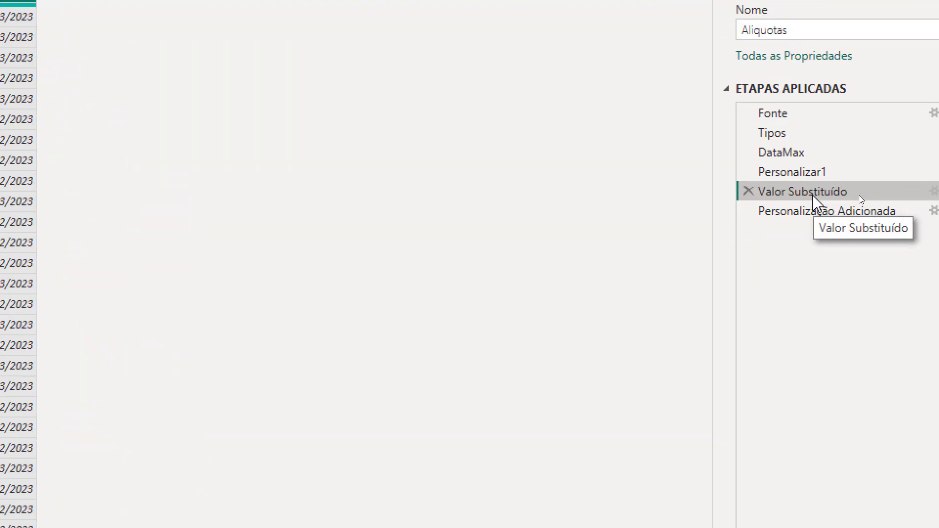
{"action": "double_click", "coordinate": [859, 196]}
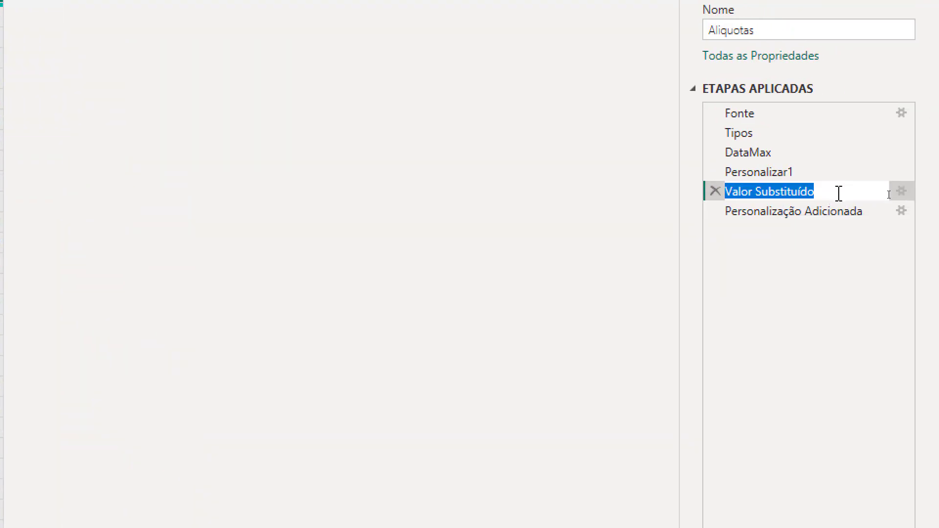
{"action": "type", "text": "S"}
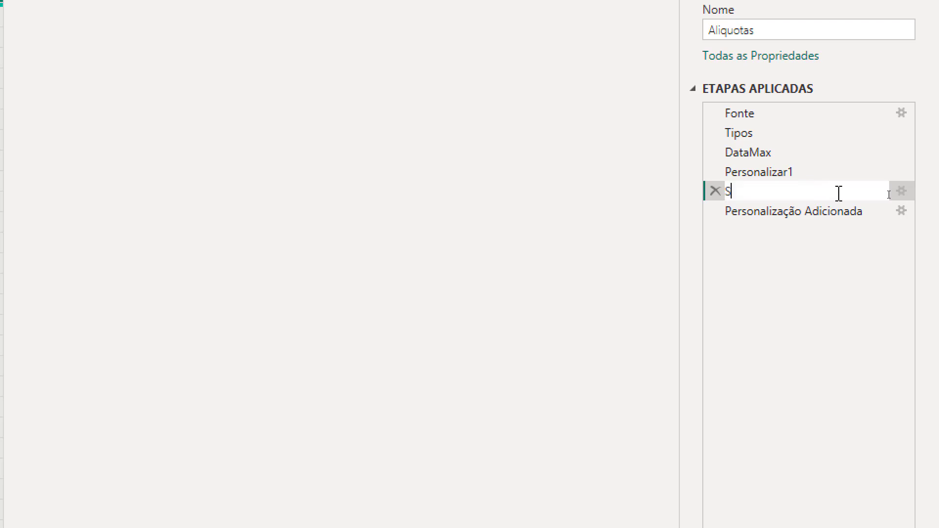
{"action": "type", "text": "ubstituirNulosPel"}
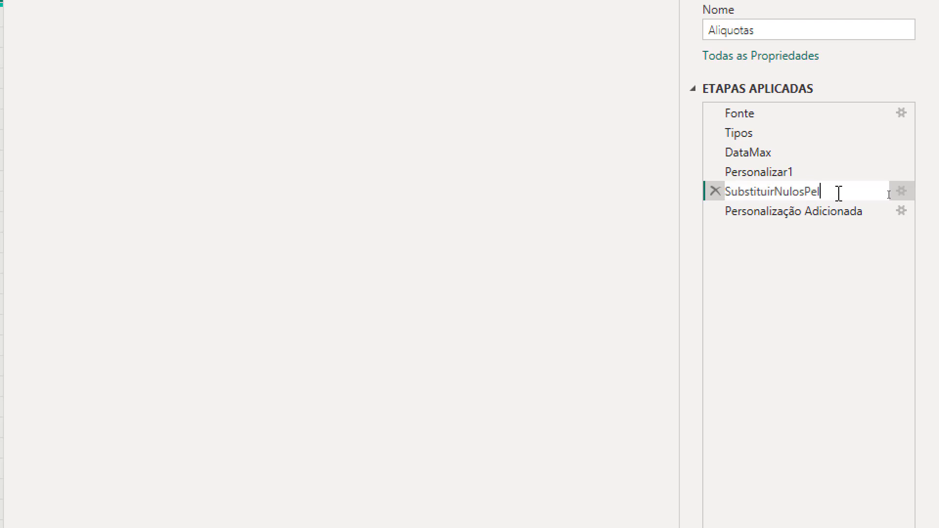
{"action": "type", "text": "aDataMax"}
{"action": "key", "text": "ctrl+a"}
{"action": "key", "text": "ctrl+c"}
- Replace Tipos with SubstituirNulosPelaDataMax in the Personalização Adicionada step's Table.AddColumn formula and preview the first row's list
{"action": "left_click", "coordinate": [806, 211]}
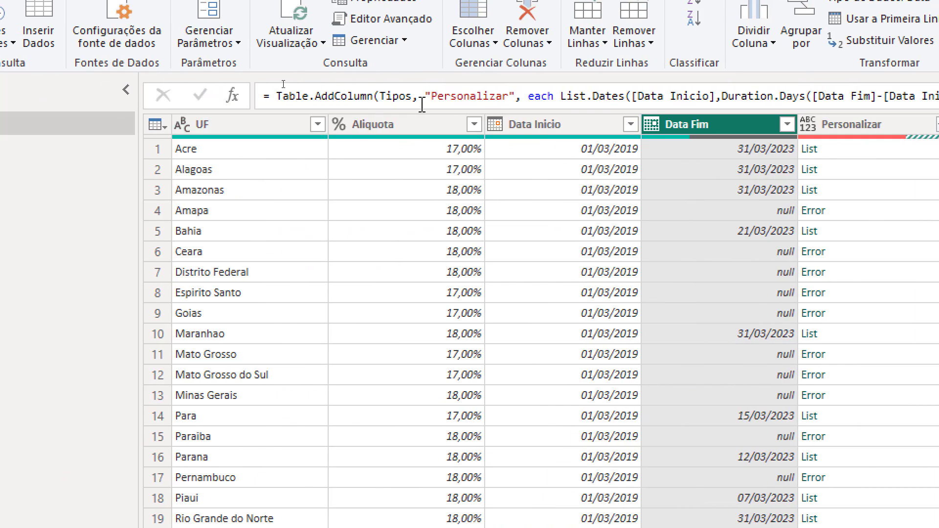
{"action": "left_click", "coordinate": [405, 95]}
{"action": "double_click", "coordinate": [405, 95]}
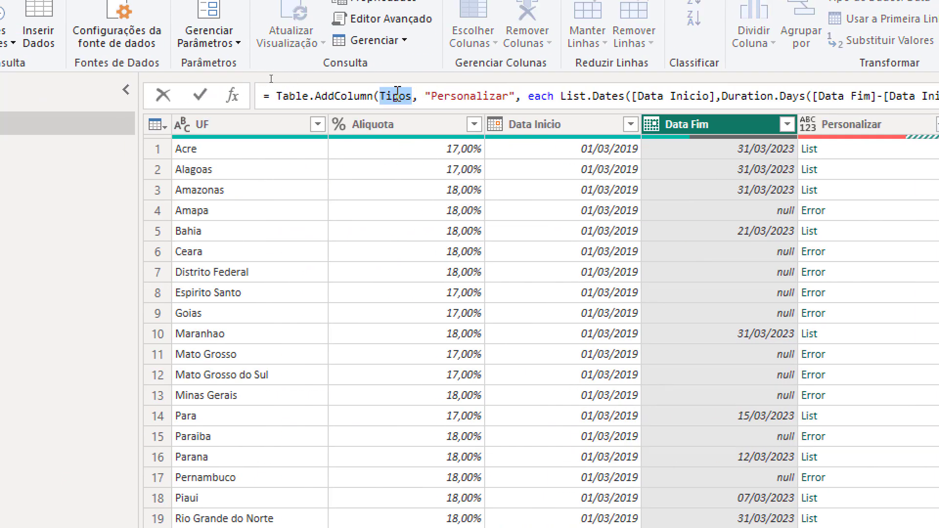
{"action": "key", "text": "ctrl+v"}
{"action": "key", "text": "Return"}
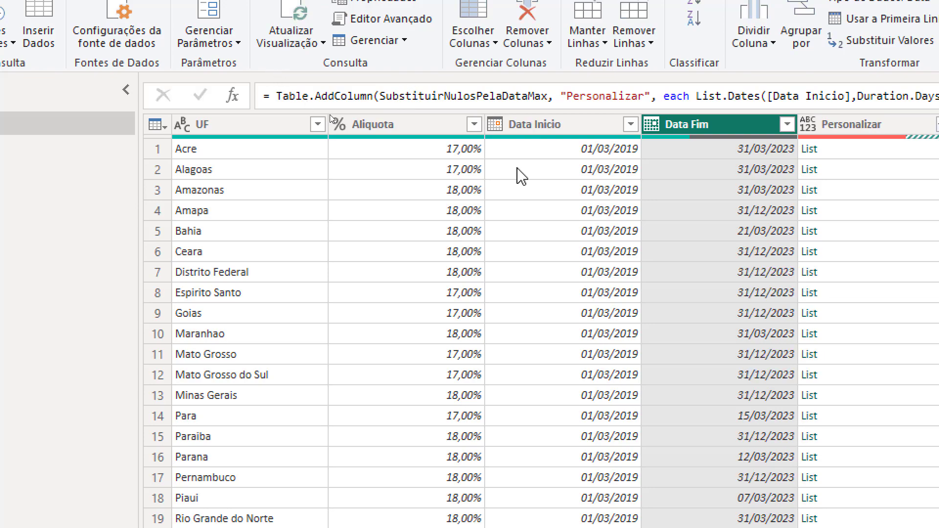
{"action": "left_click", "coordinate": [508, 106]}
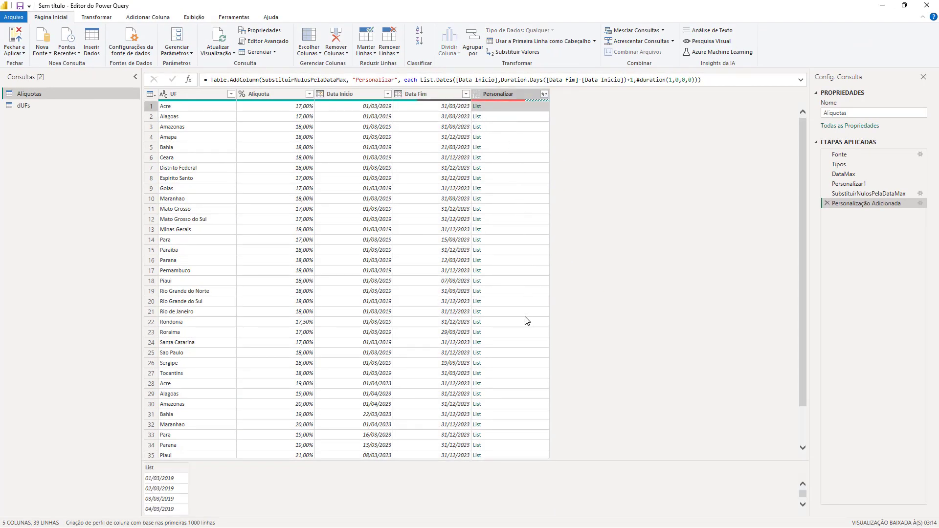
- Remove the Data Inicio and Data Fim columns and preview the first row's date list
{"action": "left_click", "coordinate": [363, 93]}
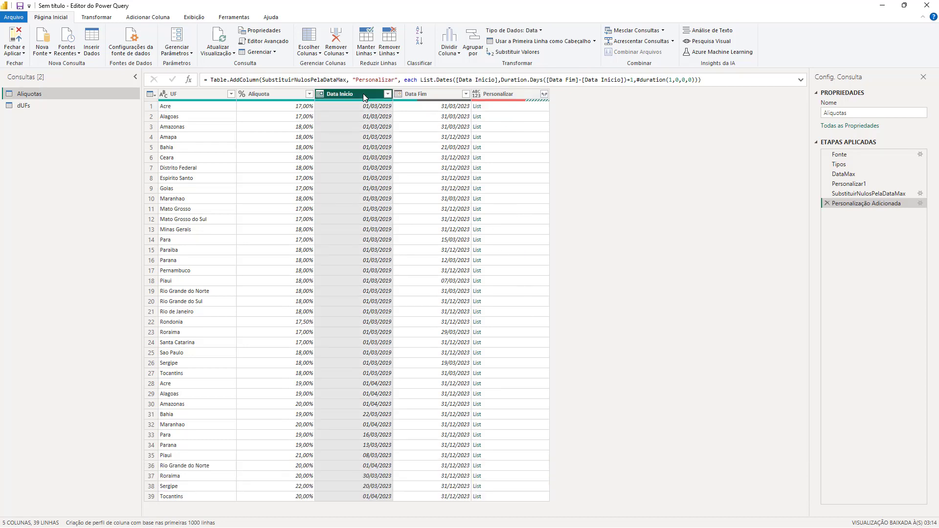
{"action": "left_click", "coordinate": [411, 95], "text": "ctrl"}
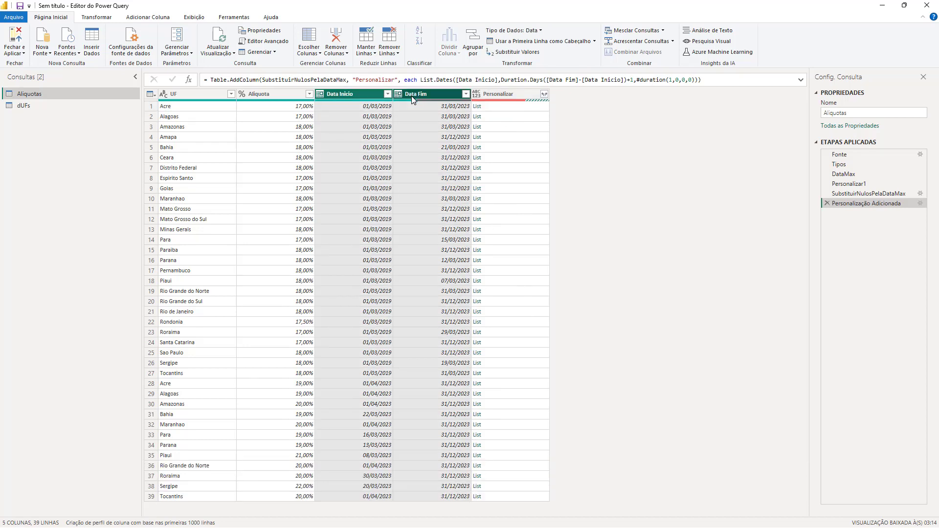
{"action": "key", "text": "Delete"}
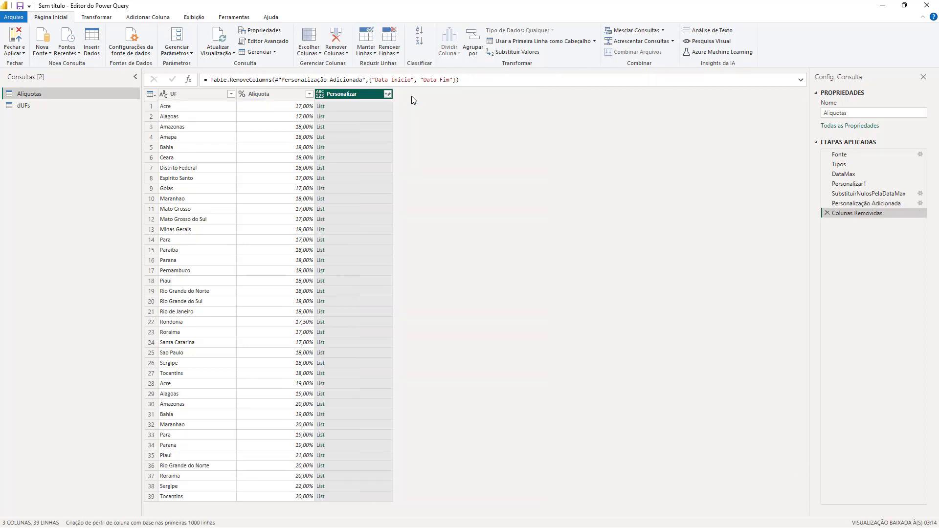
{"action": "left_click", "coordinate": [387, 104]}
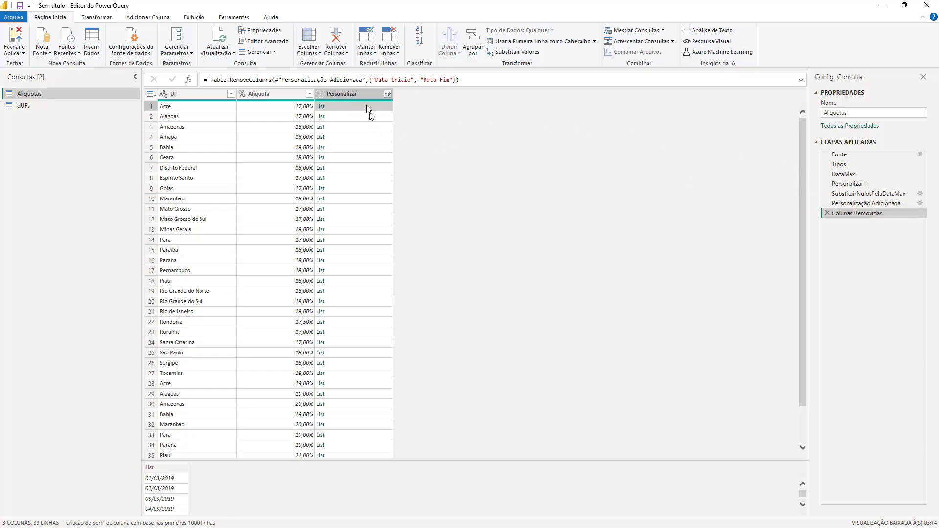
- Change the added column's name from Personalizar to Data in the Personalização Adicionada step's formula
{"action": "left_click", "coordinate": [865, 203]}
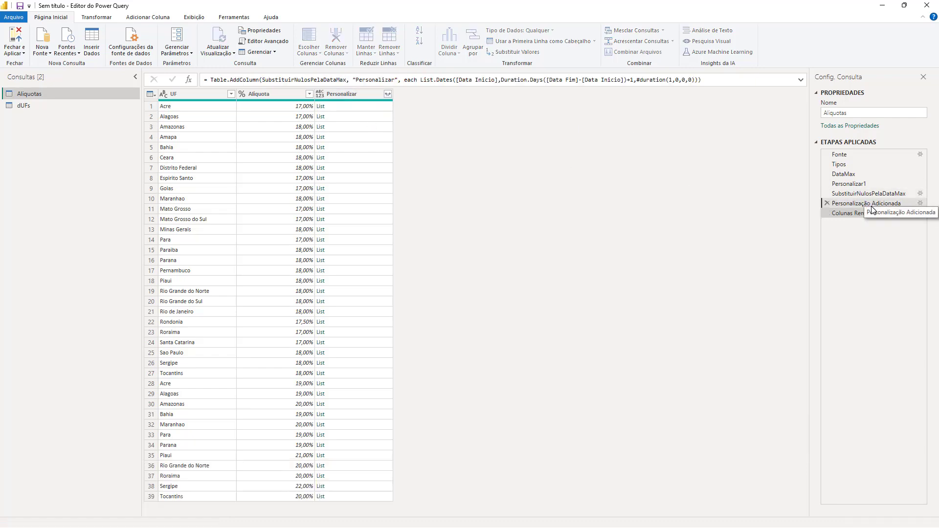
{"action": "double_click", "coordinate": [374, 79]}
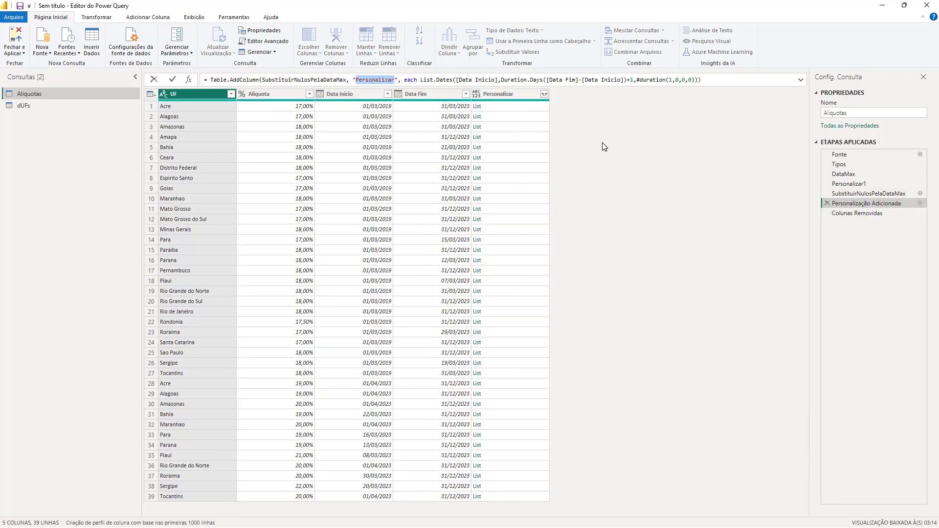
{"action": "type", "text": "Data"}
{"action": "key", "text": "Return"}
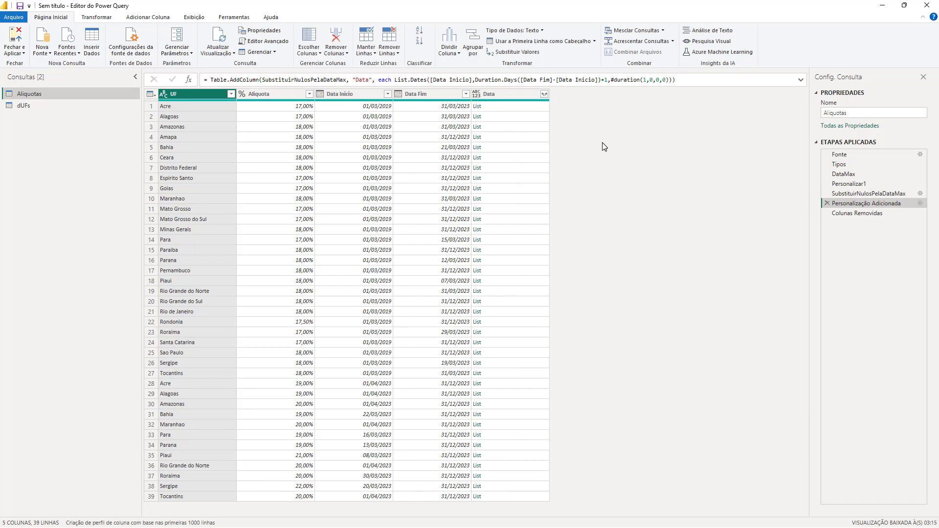
- Expand the Data column's lists to new rows after the Colunas Removidas step
{"action": "left_click", "coordinate": [881, 213]}
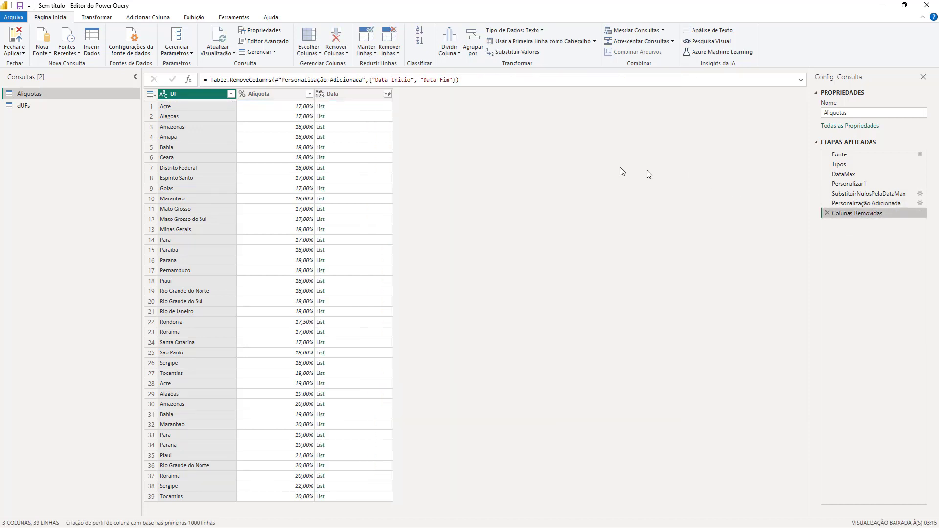
{"action": "left_click", "coordinate": [388, 94]}
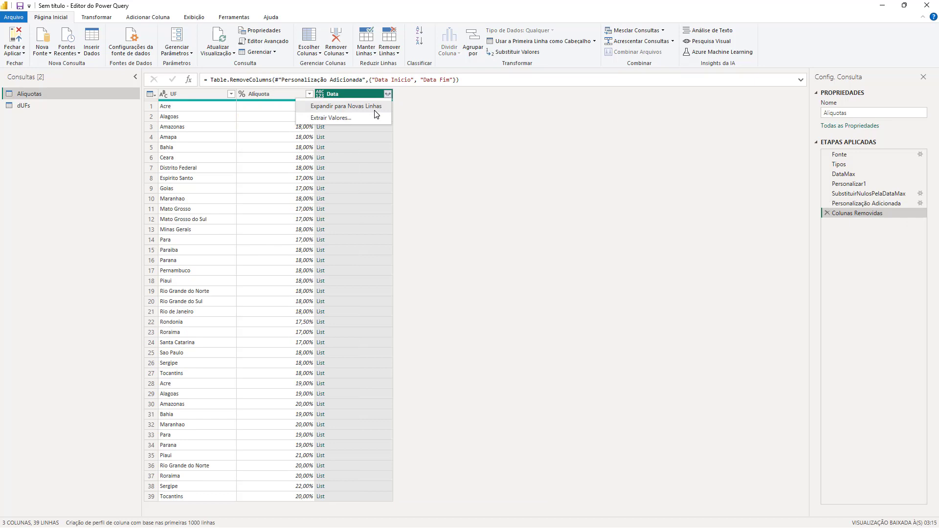
{"action": "left_click", "coordinate": [375, 110]}
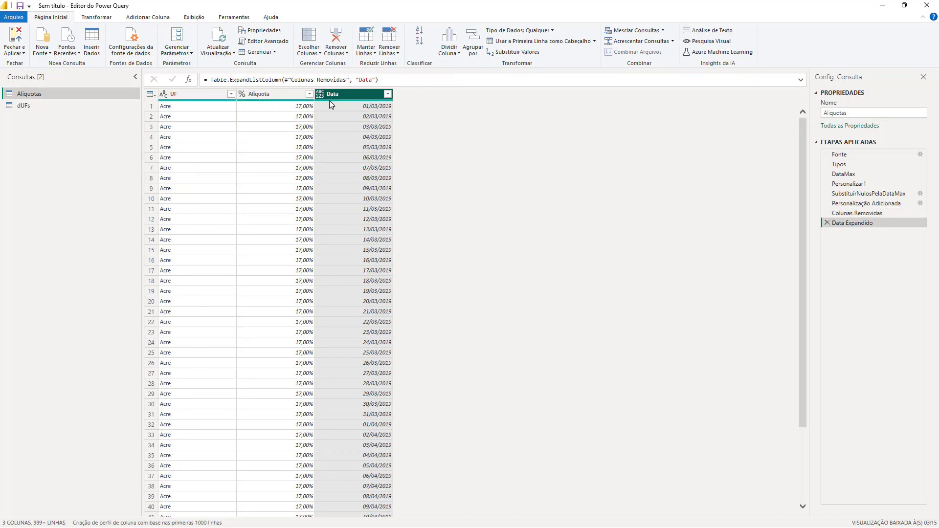
- Examine the UF, Aliquota and Data values of the expanded rows
{"action": "left_click", "coordinate": [275, 109]}
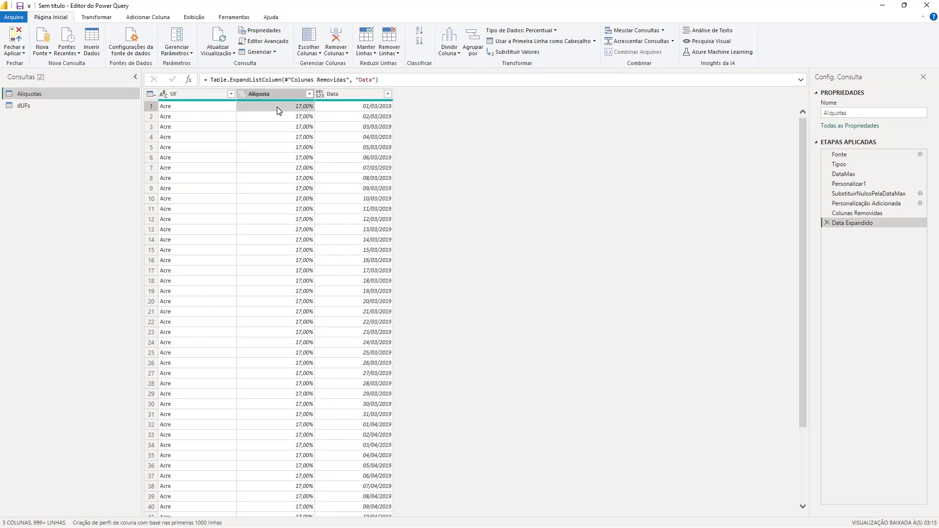
{"action": "left_click", "coordinate": [189, 107]}
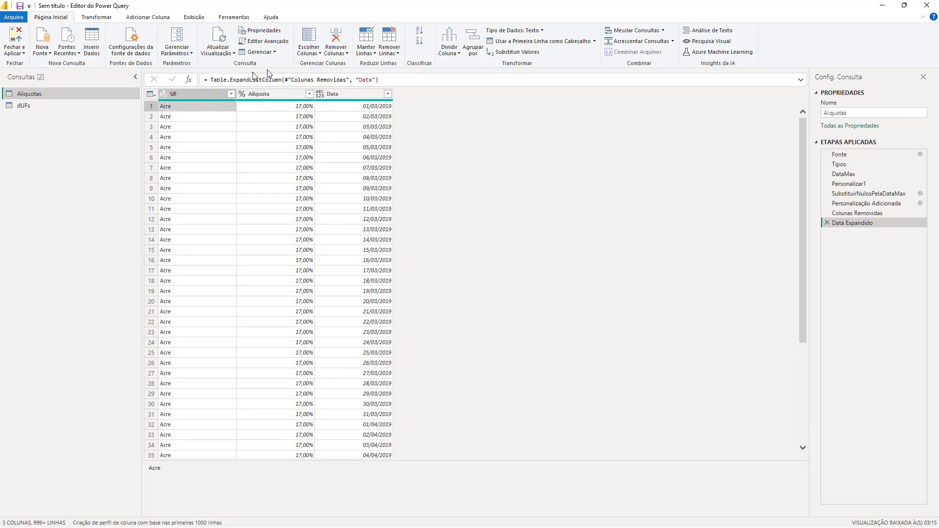
{"action": "left_click", "coordinate": [343, 107]}
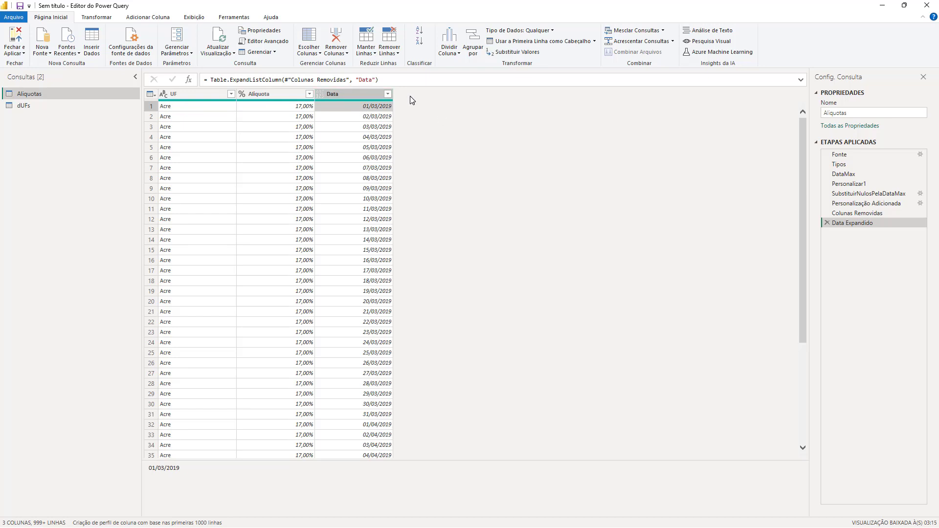
{"action": "left_click_drag", "start_coordinate": [358, 94], "coordinate": [365, 57]}
{"action": "left_click_drag", "start_coordinate": [188, 91], "coordinate": [203, 55]}
{"action": "key", "text": "Escape"}
{"action": "key", "text": "Escape"}
- Set the Data column's data type to Data and open the dUFs query
{"action": "left_click", "coordinate": [324, 100]}
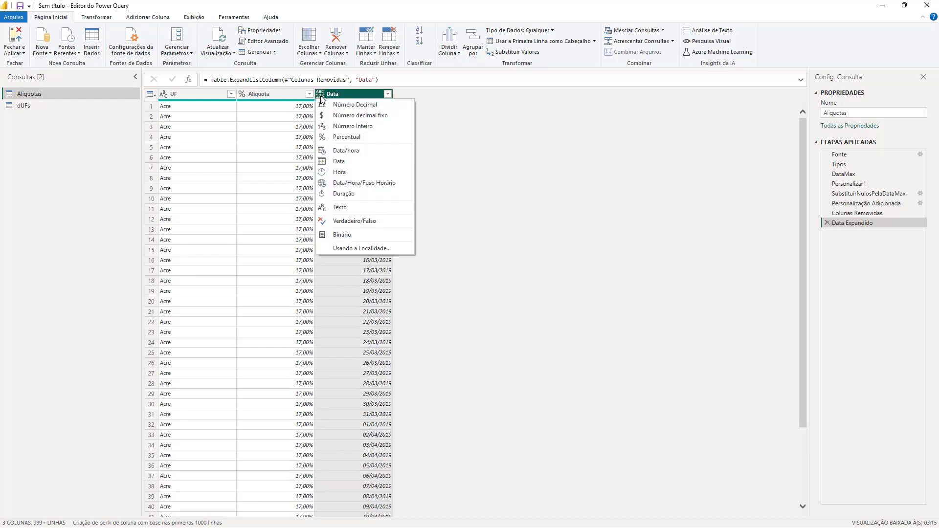
{"action": "left_click", "coordinate": [350, 159]}
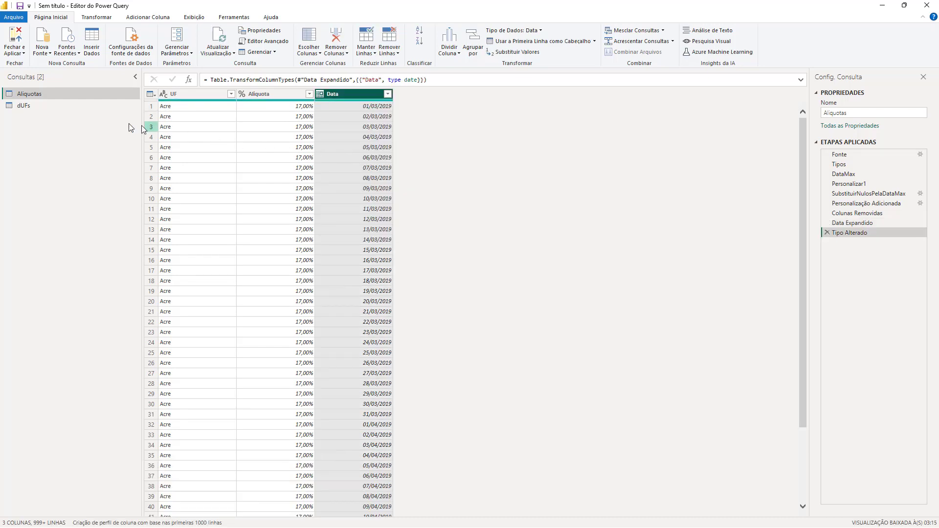
{"action": "left_click", "coordinate": [37, 105]}
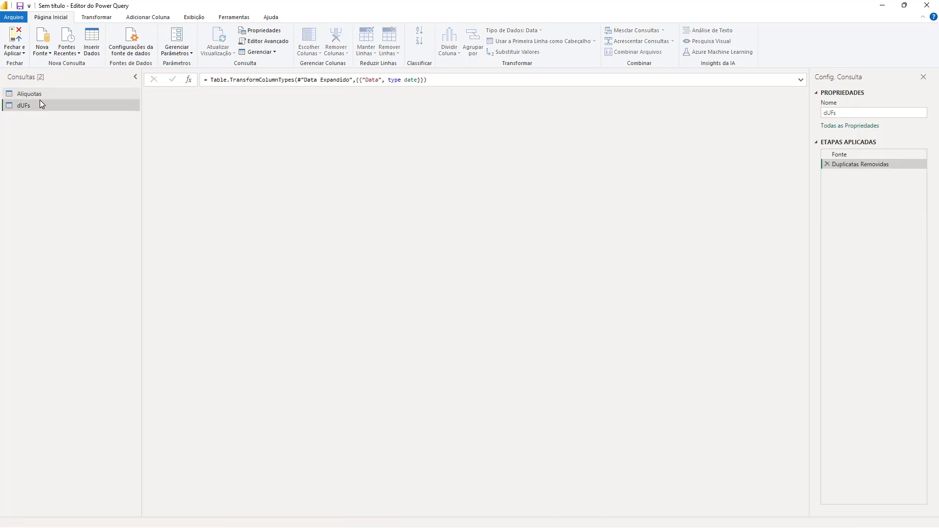
- Apply the query changes and relate Calendario's Data to Aliquotas' Data in the model, with dUFs, Aliquotas and Calendario laid out in a row
{"action": "left_click", "coordinate": [15, 37]}
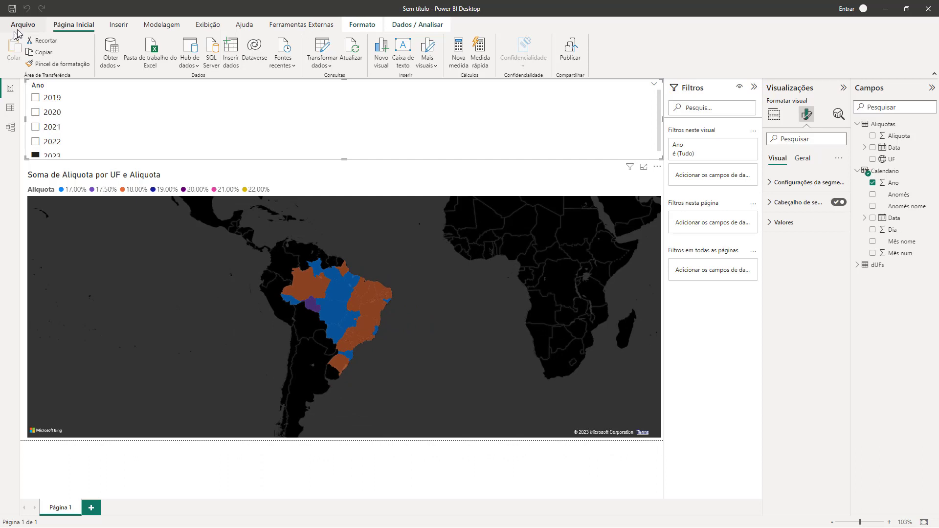
{"action": "left_click", "coordinate": [11, 127]}
{"action": "left_click_drag", "start_coordinate": [594, 122], "coordinate": [97, 123]}
{"action": "left_click_drag", "start_coordinate": [225, 123], "coordinate": [273, 176]}
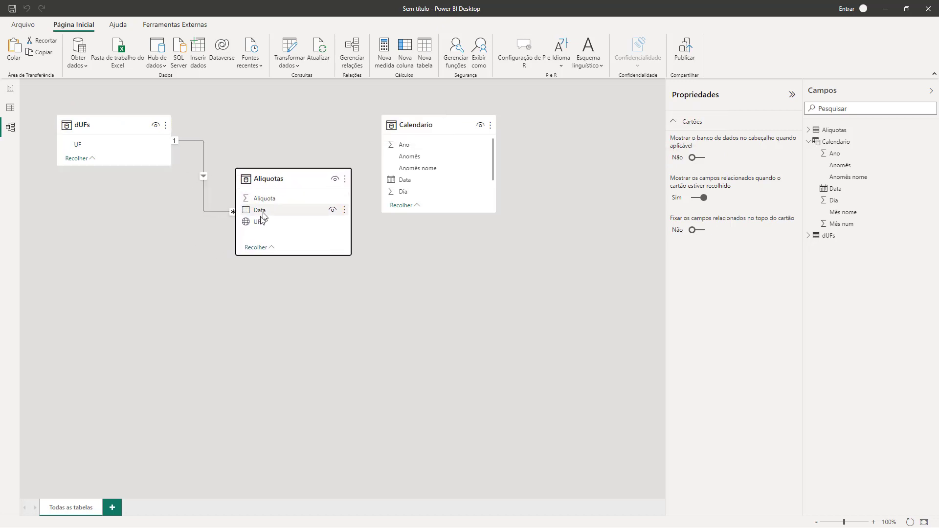
{"action": "left_click_drag", "start_coordinate": [257, 229], "coordinate": [446, 123]}
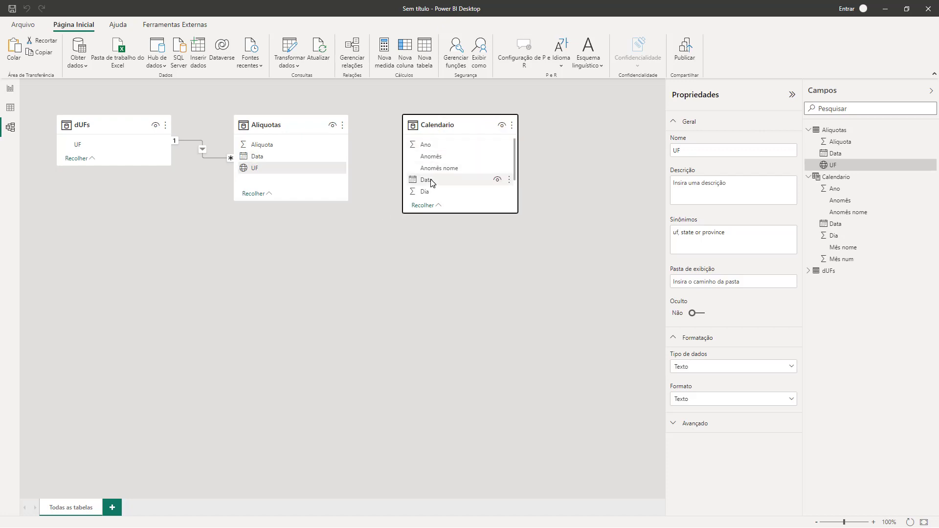
{"action": "left_click_drag", "start_coordinate": [426, 180], "coordinate": [306, 164]}
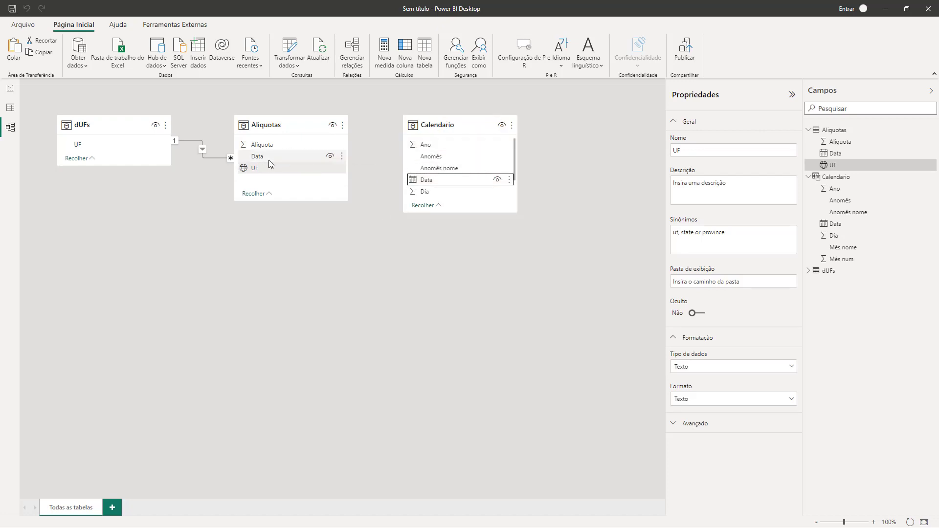
- Set the data category of the UF column in the dUFs table to Estado ou Província
{"action": "left_click", "coordinate": [103, 126]}
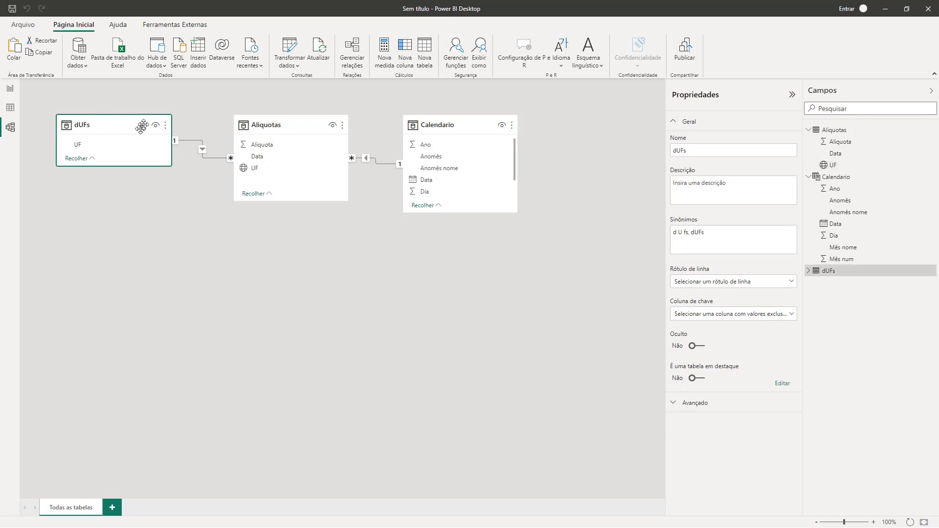
{"action": "left_click", "coordinate": [808, 270]}
{"action": "left_click", "coordinate": [834, 285]}
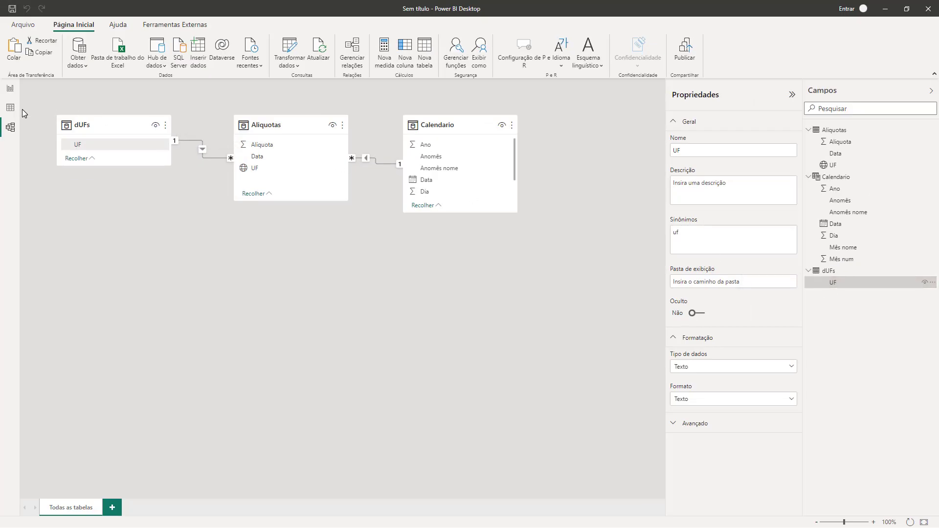
{"action": "left_click", "coordinate": [10, 108]}
{"action": "left_click", "coordinate": [880, 265]}
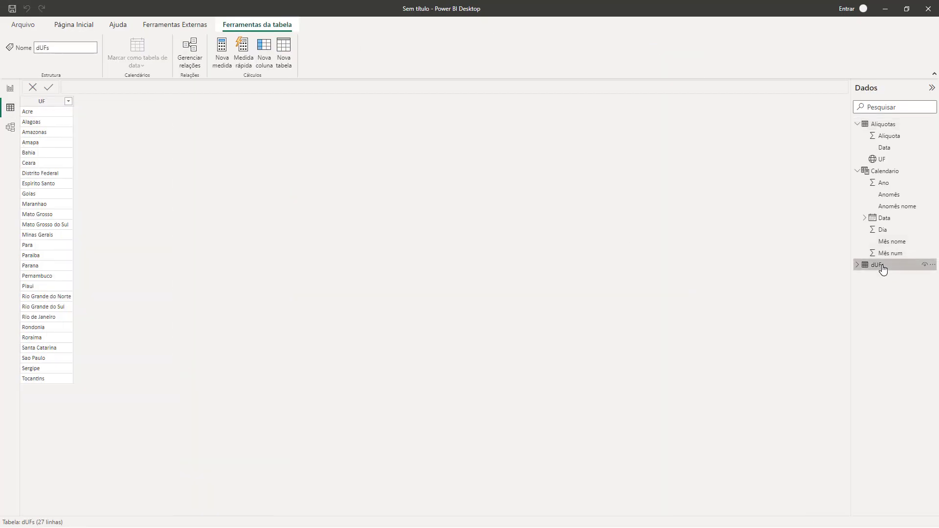
{"action": "left_click", "coordinate": [45, 106]}
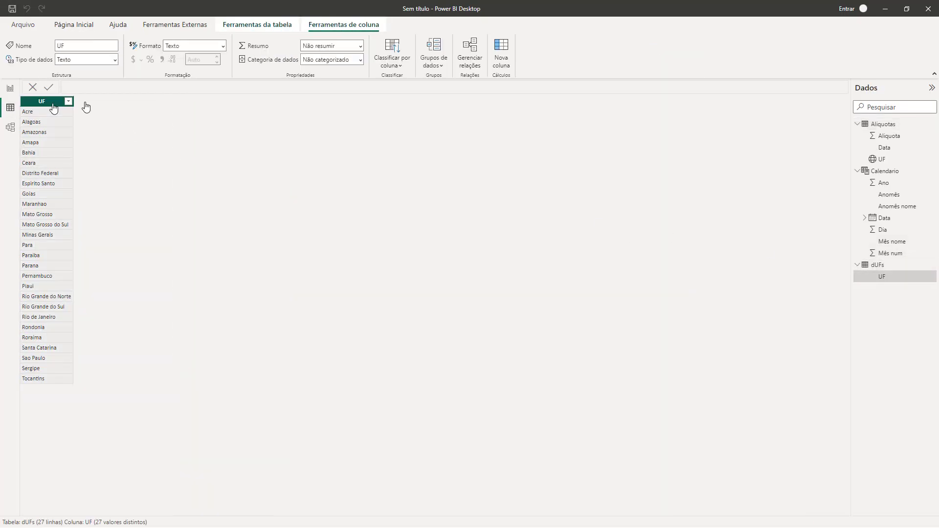
{"action": "left_click", "coordinate": [360, 59]}
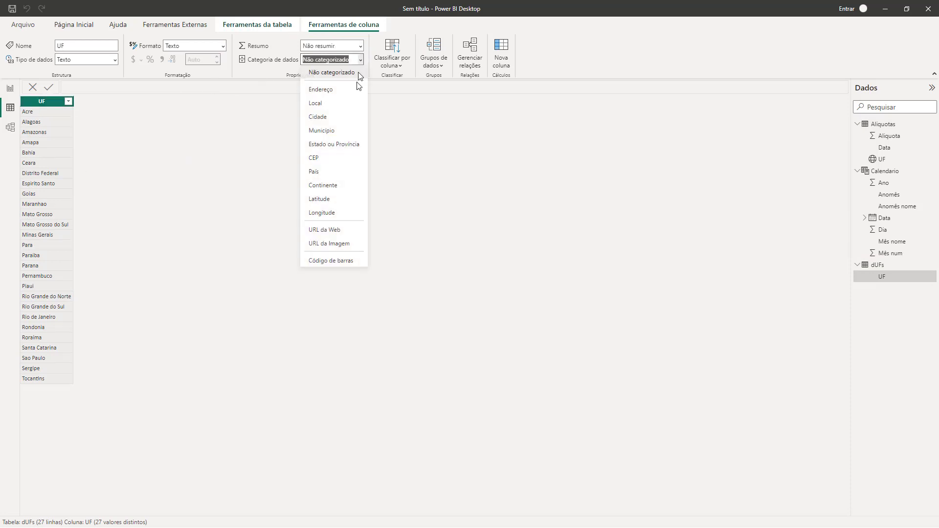
{"action": "left_click", "coordinate": [339, 145]}
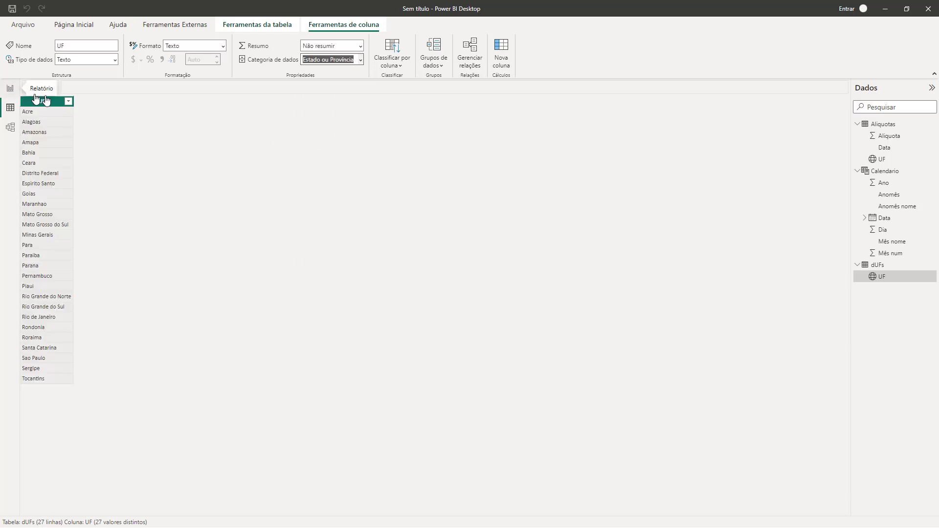
- Replace the Aliquotas UF field in the report map's Localização with the UF field from dUFs
{"action": "left_click", "coordinate": [11, 91]}
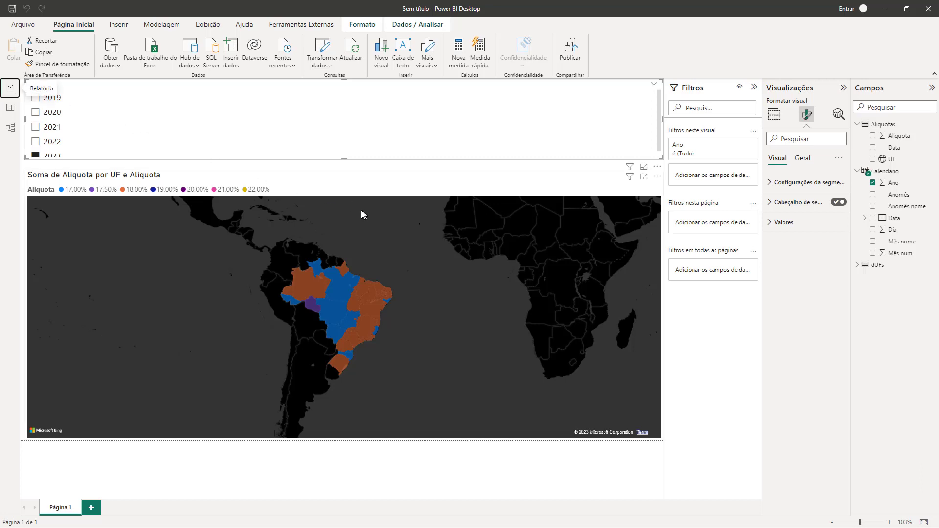
{"action": "left_click", "coordinate": [361, 213]}
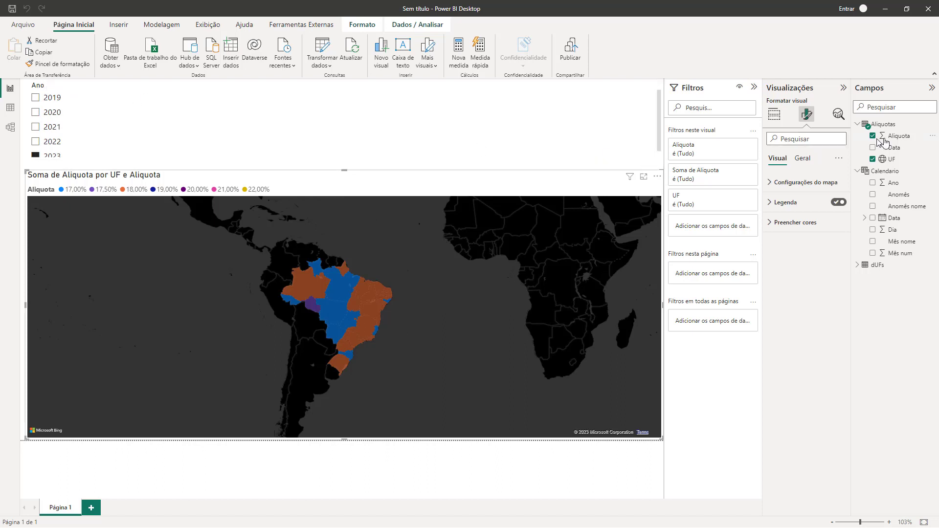
{"action": "left_click", "coordinate": [660, 101]}
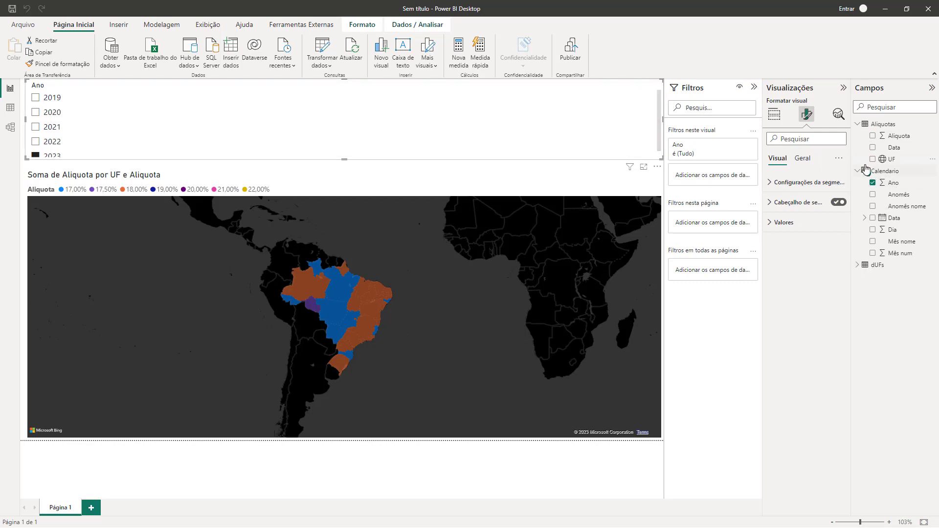
{"action": "left_click", "coordinate": [639, 225]}
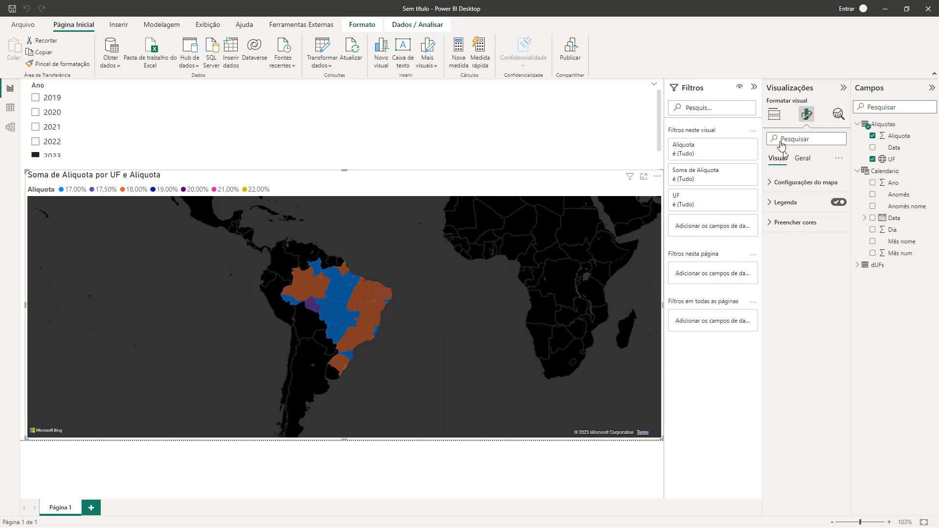
{"action": "left_click", "coordinate": [775, 114]}
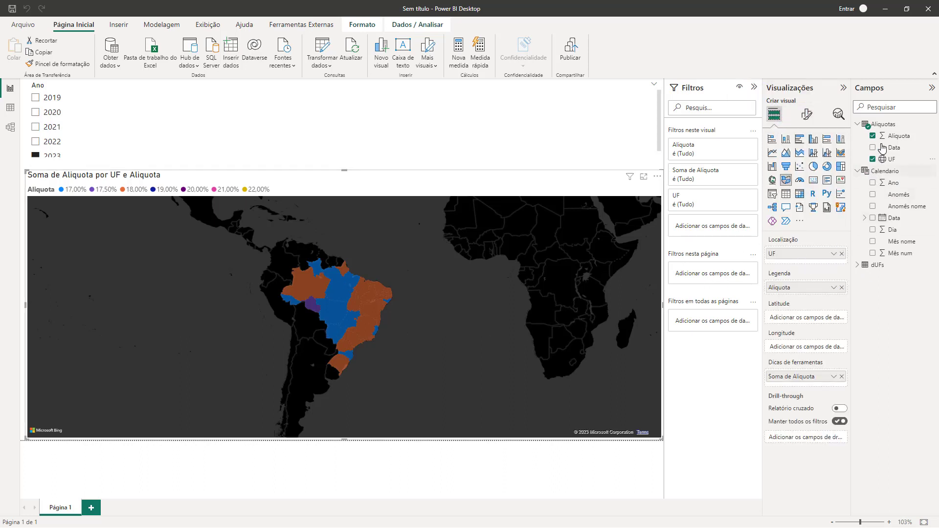
{"action": "left_click", "coordinate": [842, 255]}
{"action": "left_click", "coordinate": [862, 266]}
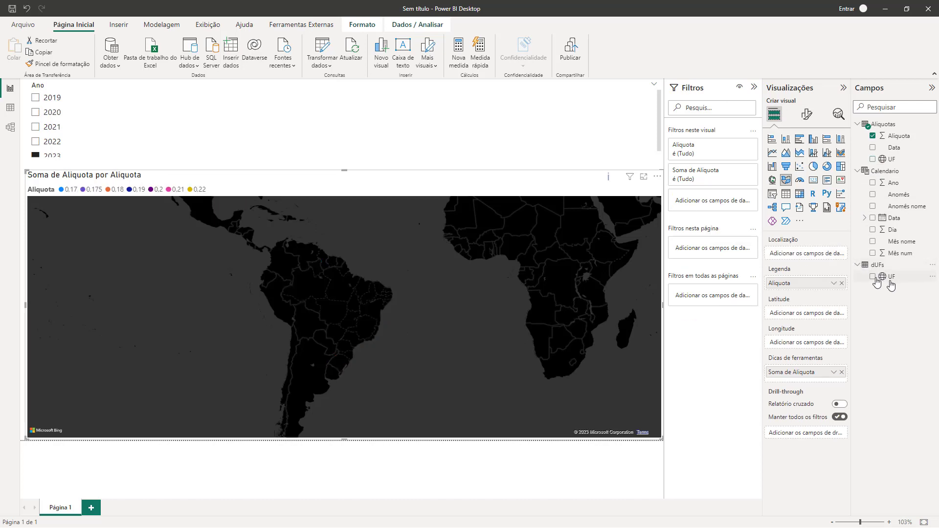
{"action": "left_click_drag", "start_coordinate": [891, 277], "coordinate": [812, 254]}
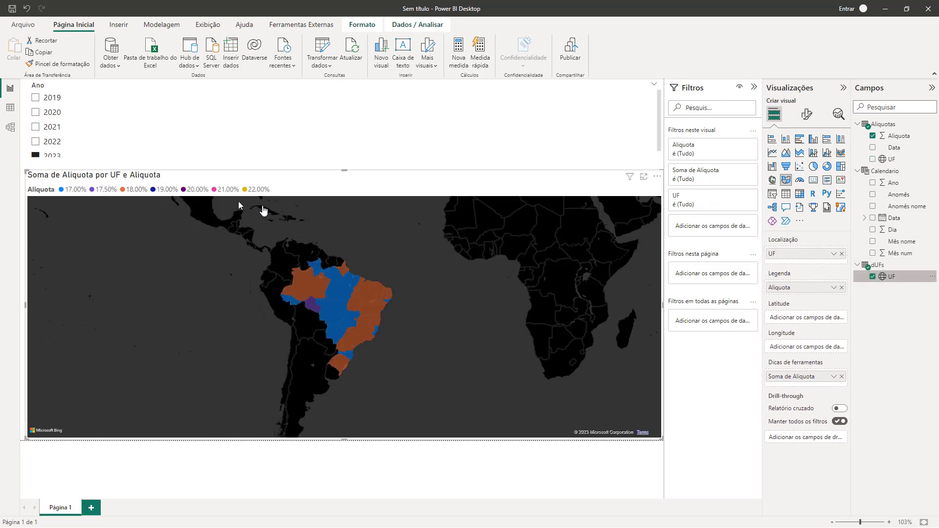
- Compare the map and its Aliquota legend across the years 2019 to 2023 using the Ano slicer, ending on 2023
{"action": "left_click", "coordinate": [58, 143]}
{"action": "left_click", "coordinate": [53, 128]}
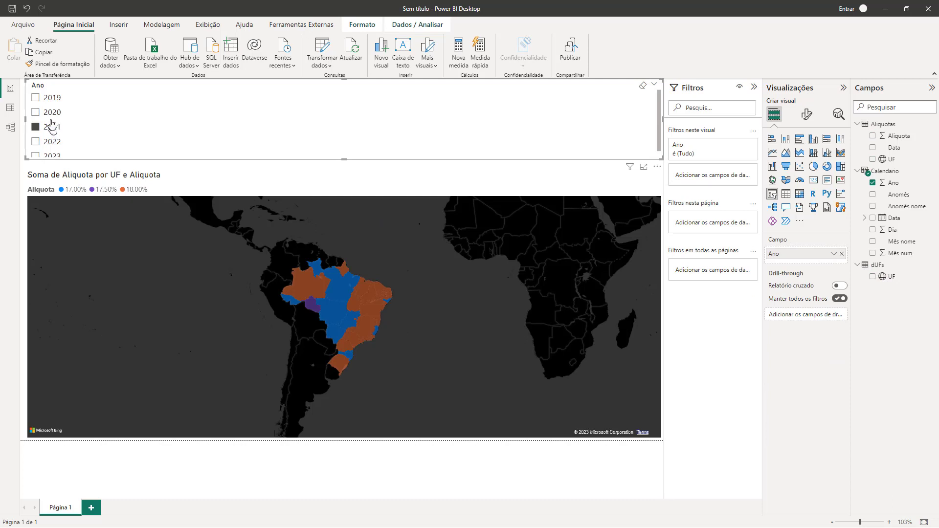
{"action": "left_click", "coordinate": [49, 114]}
{"action": "left_click", "coordinate": [47, 100]}
{"action": "left_click", "coordinate": [41, 156]}
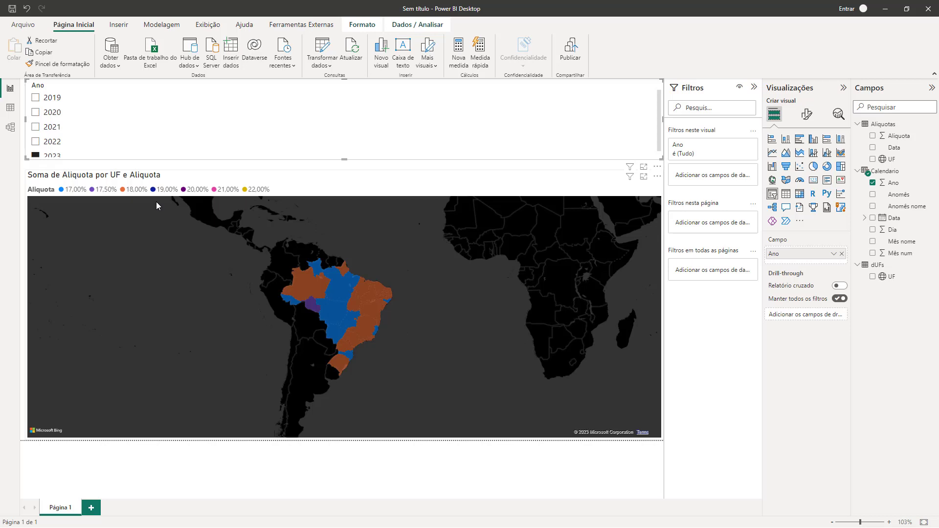
{"action": "left_click", "coordinate": [44, 98]}
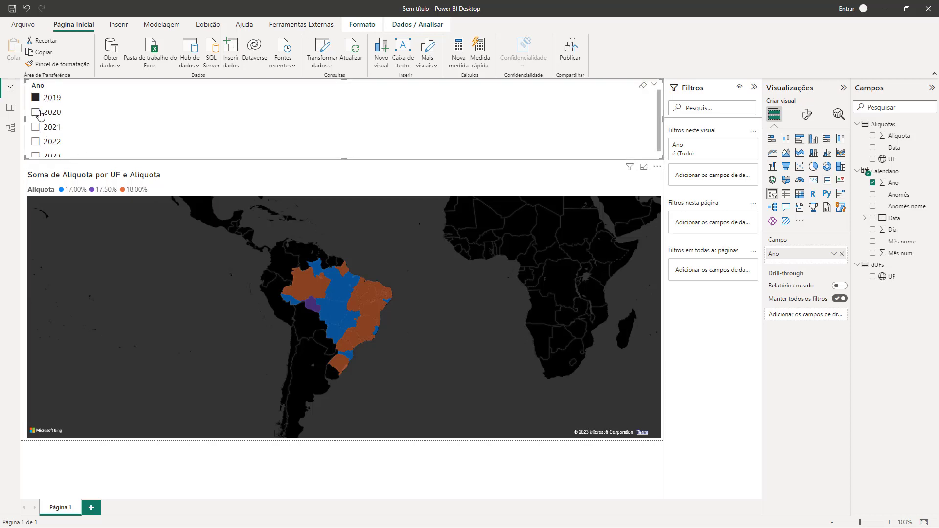
{"action": "left_click", "coordinate": [41, 114]}
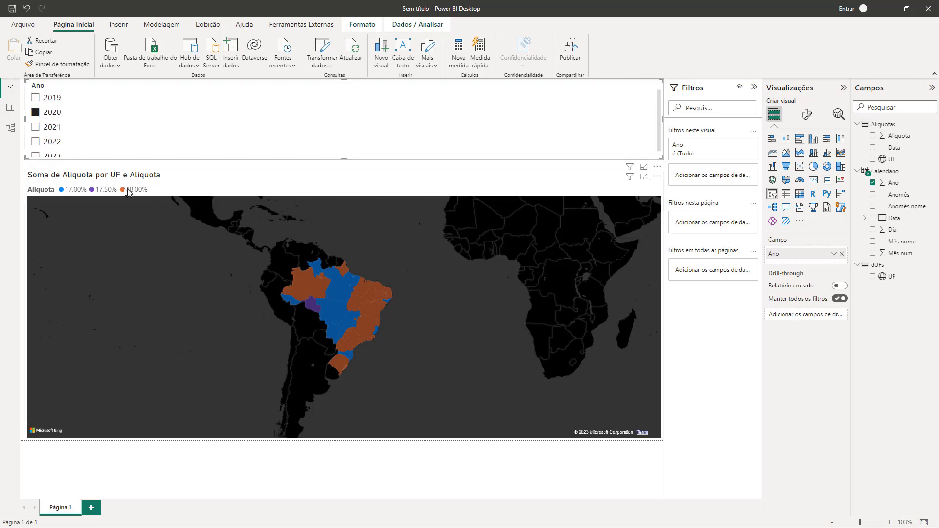
{"action": "left_click", "coordinate": [46, 99]}
{"action": "left_click", "coordinate": [38, 128]}
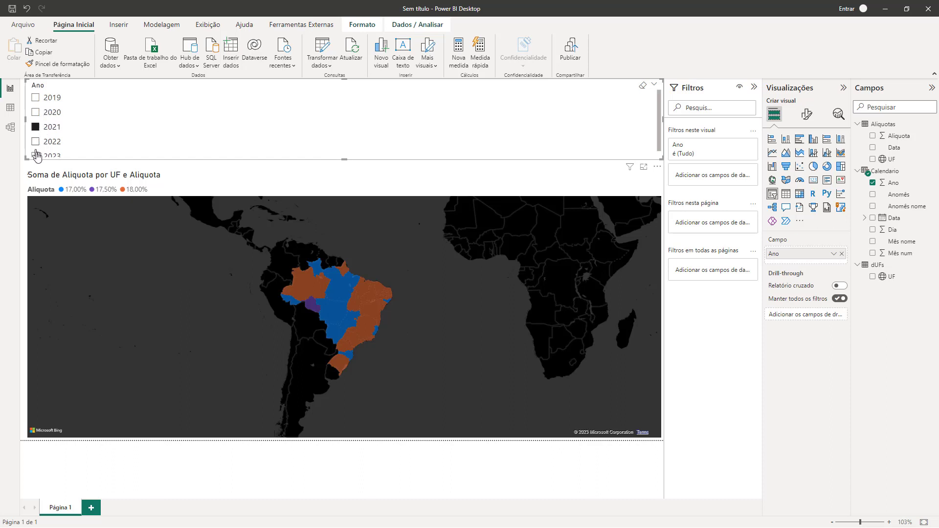
{"action": "left_click", "coordinate": [36, 149]}
{"action": "left_click", "coordinate": [37, 156]}
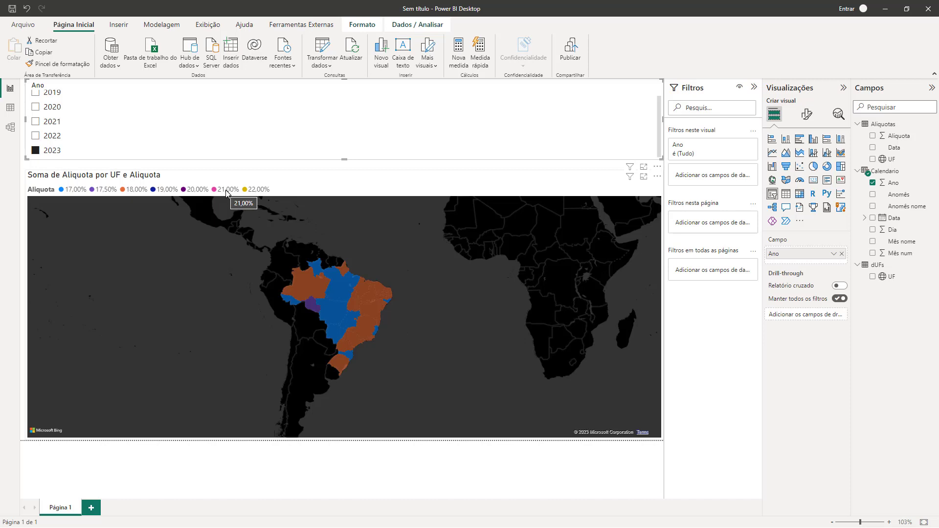
- Examine the daily rows of the Aliquotas table in the data view and return to the report
{"action": "left_click", "coordinate": [11, 107]}
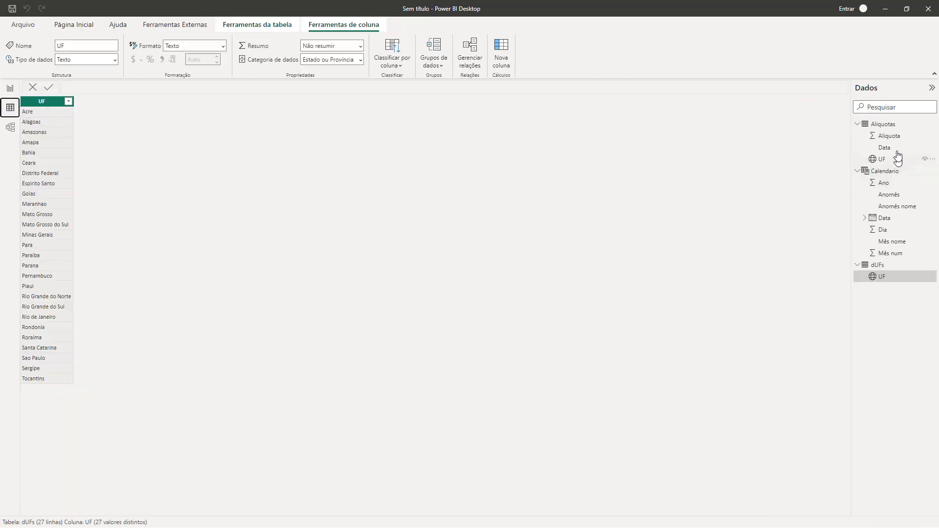
{"action": "left_click", "coordinate": [898, 127]}
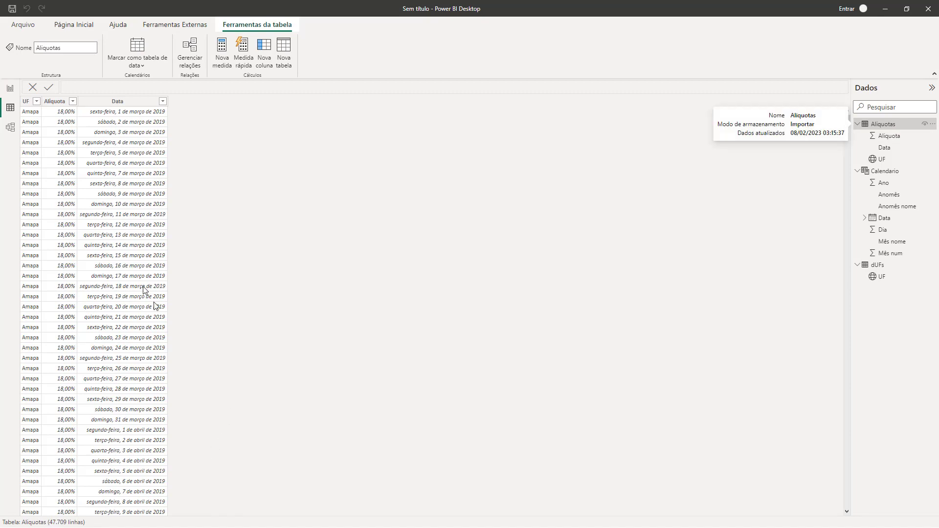
{"action": "left_click", "coordinate": [10, 88]}
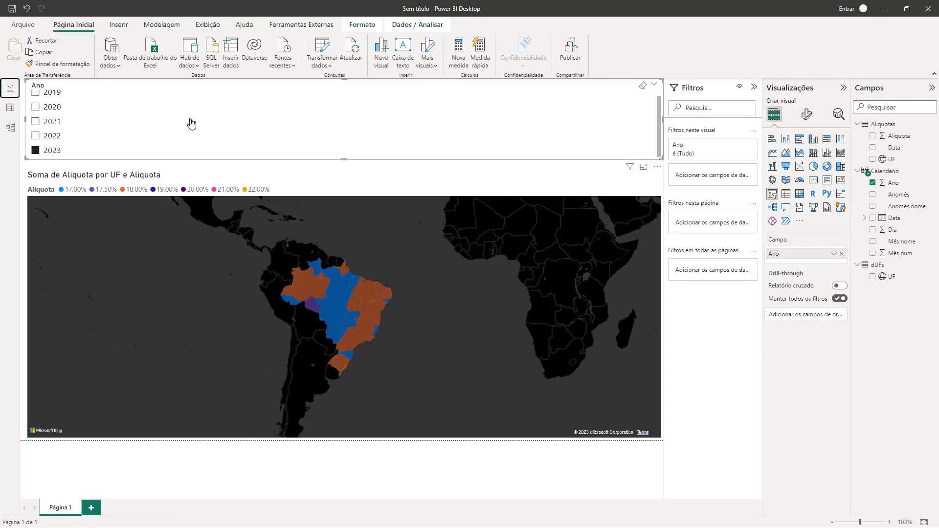